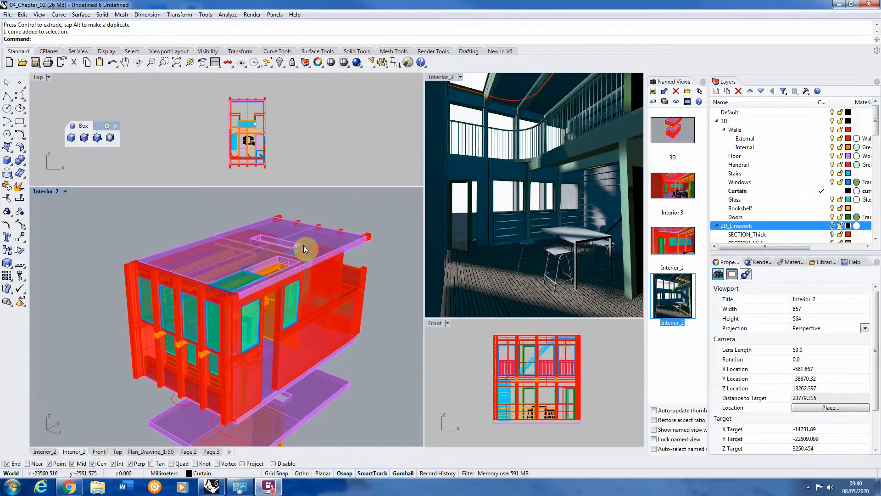
# - Isolate the curved curtain rail line beside the upper-floor windows so all other objects are hidden
pyautogui.moveTo(304, 249); pyautogui.dragTo(223, 286, button='right')
pyautogui.scroll(6, 208, 307)
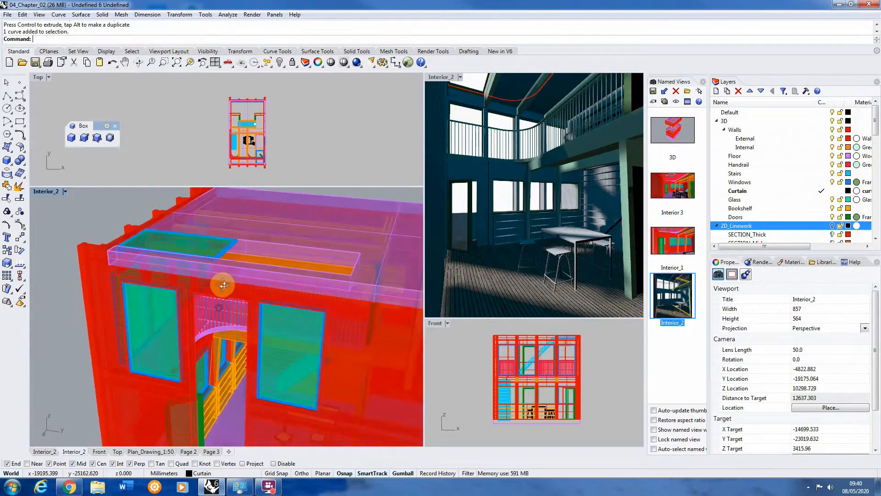
pyautogui.scroll(5, 223, 286)
pyautogui.click(274, 253)
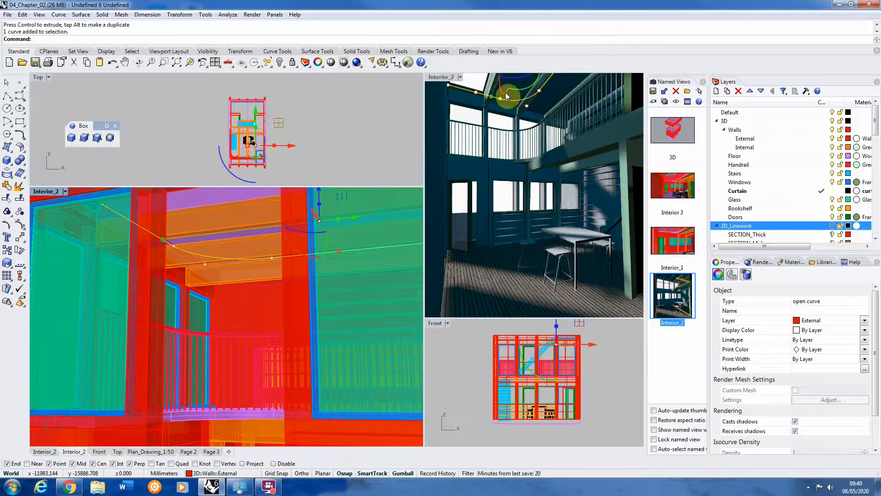
pyautogui.moveTo(209, 267); pyautogui.dragTo(257, 243, button='right')
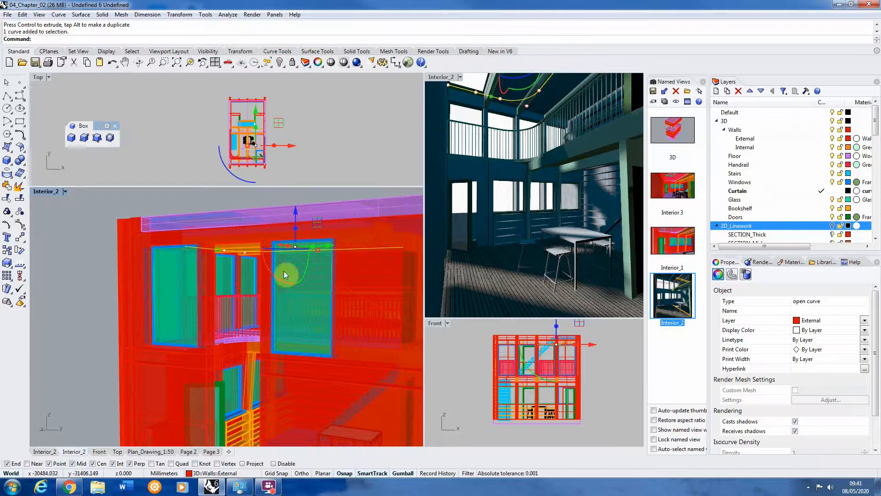
pyautogui.click(283, 67)
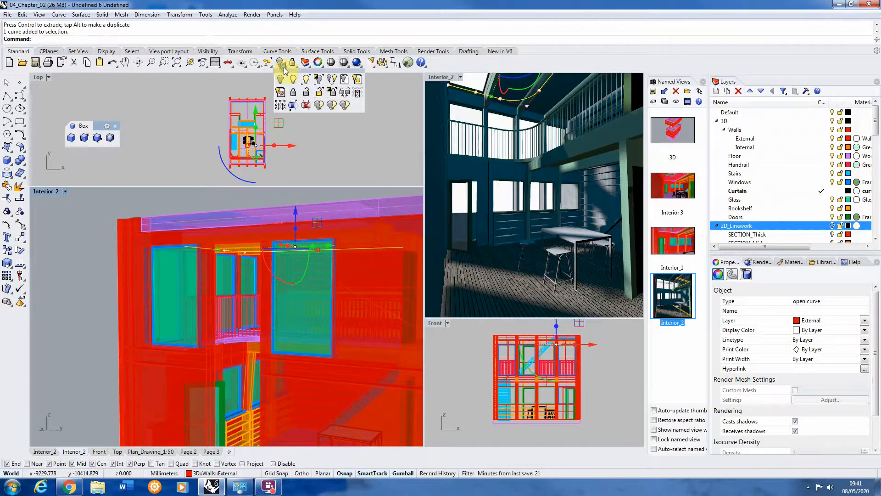
pyautogui.click(317, 81)
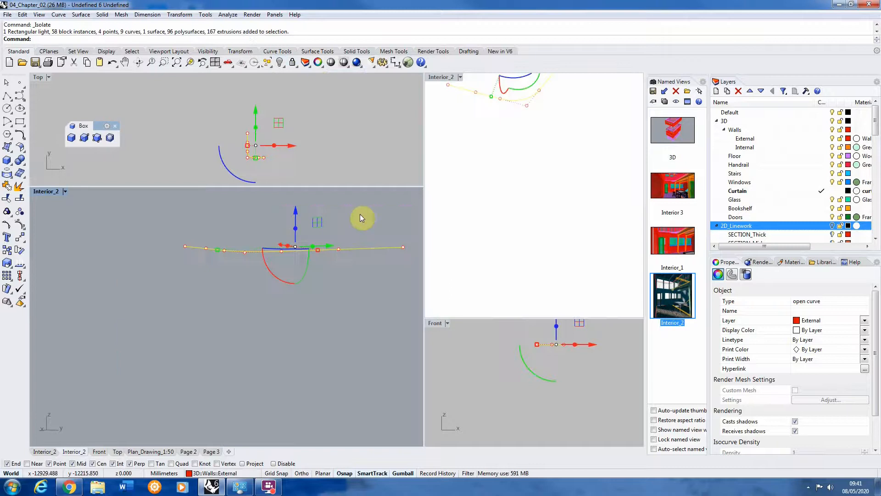
pyautogui.click(174, 302)
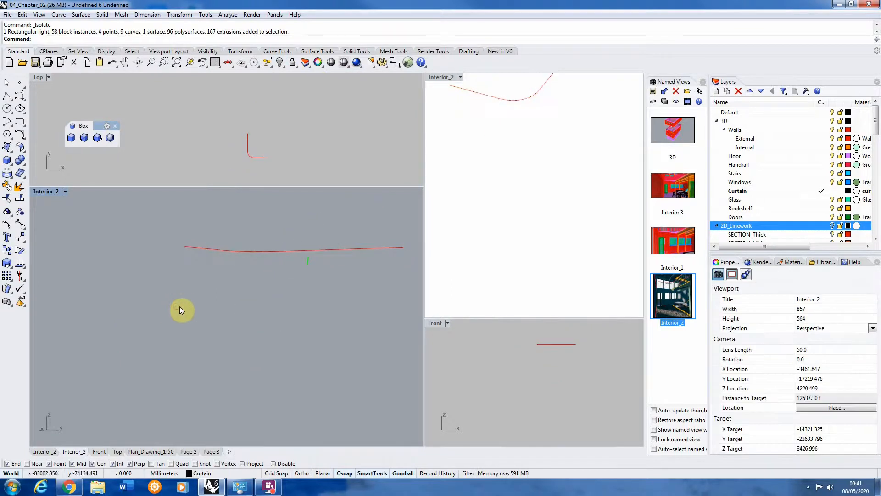
# - Copy the rail curve straight down in the Front view to make a second, lower curve
pyautogui.click(271, 251)
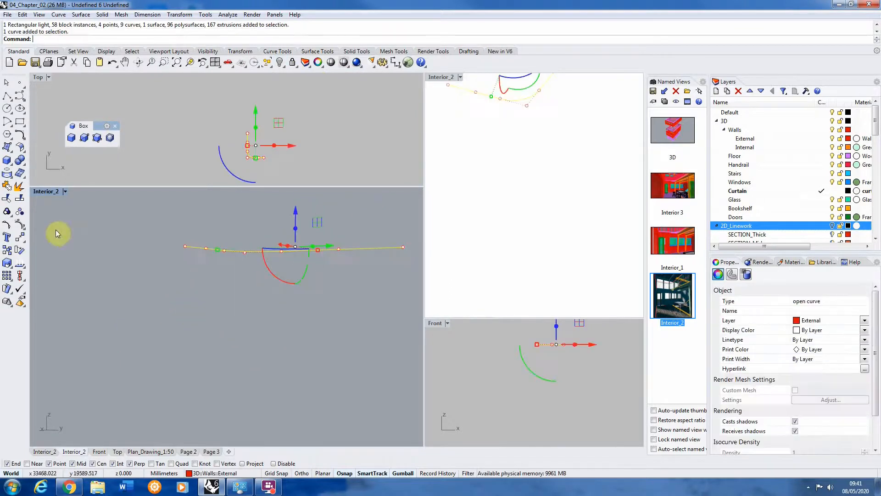
pyautogui.click(6, 251)
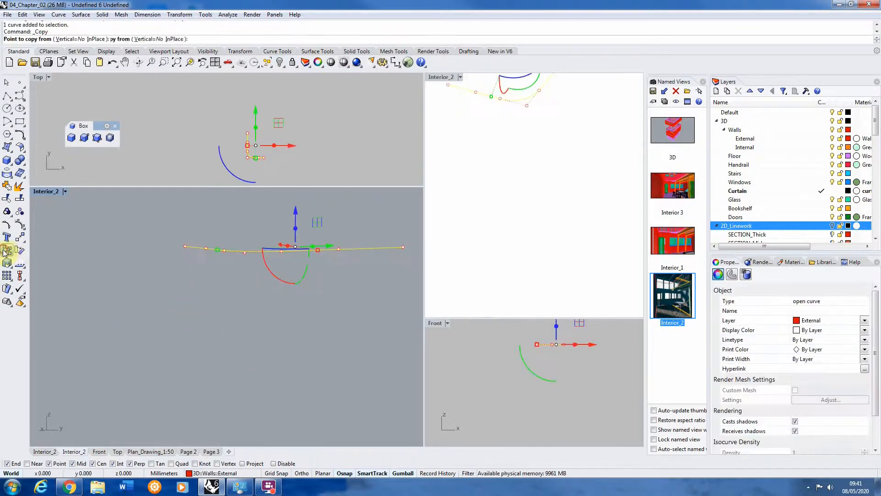
pyautogui.doubleClick(434, 322)
pyautogui.click(459, 147)
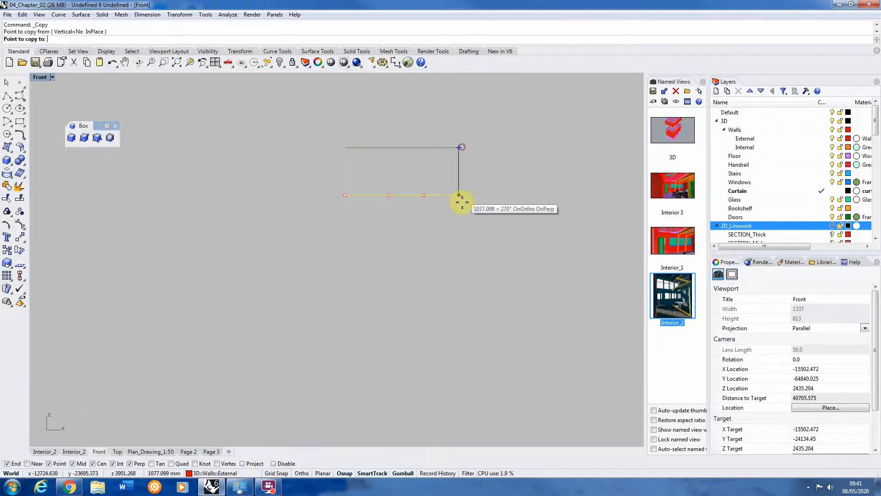
pyautogui.click(458, 222)
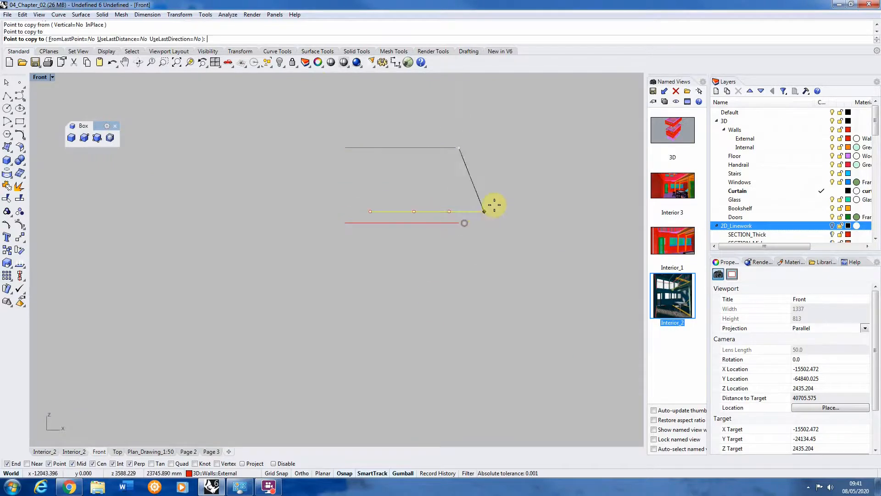
pyautogui.press('Return')
pyautogui.press('Escape')
pyautogui.scroll(-2, 348, 247)
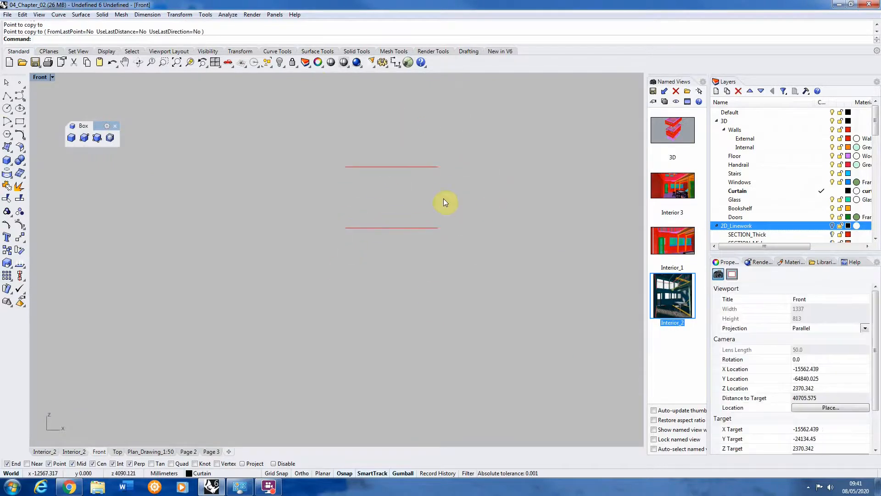
# - Draw a wavy, roughly vertical control point curve with five points beside the two rail curves in the Front view
pyautogui.click(20, 95)
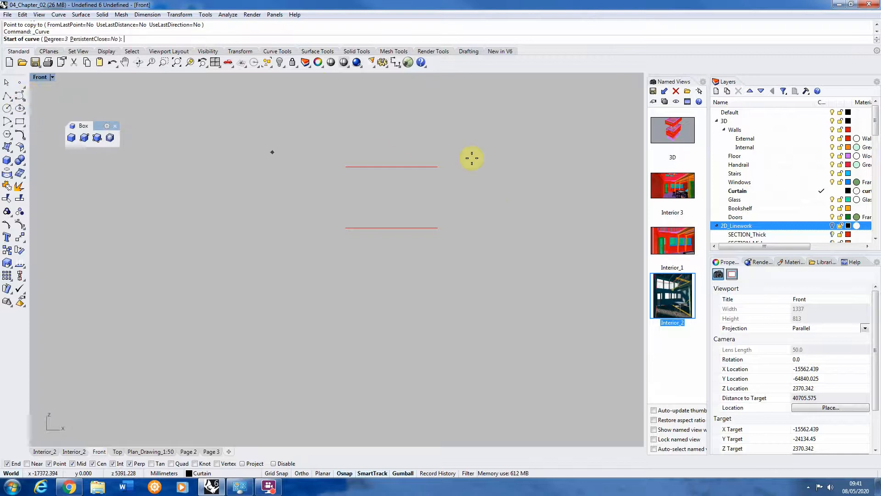
pyautogui.scroll(3, 472, 161)
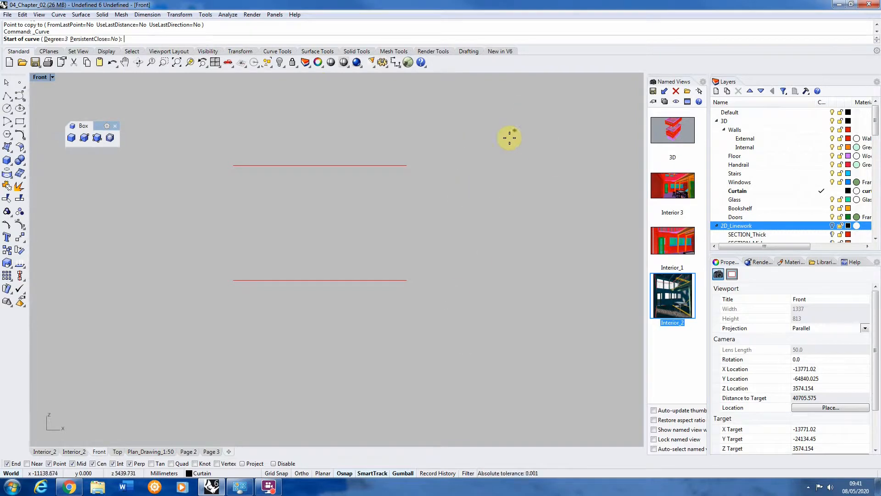
pyautogui.click(479, 159)
pyautogui.click(483, 192)
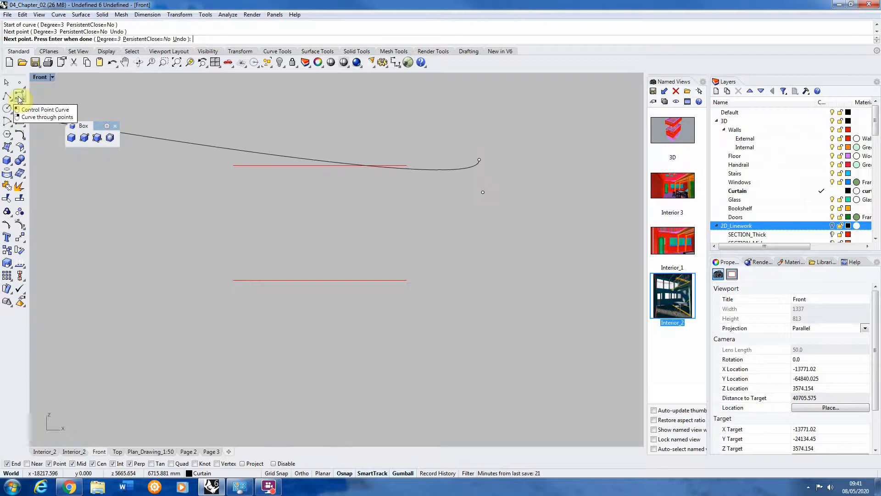
pyautogui.click(486, 229)
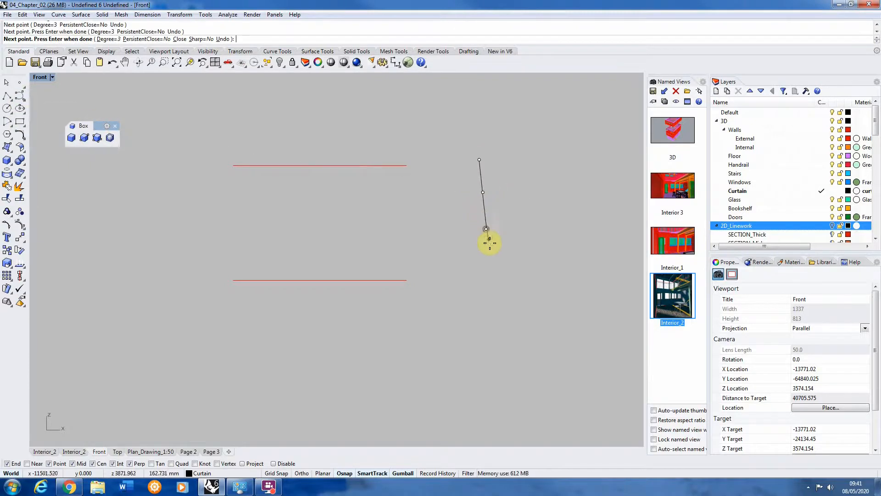
pyautogui.click(499, 257)
pyautogui.click(490, 298)
pyautogui.press('Return')
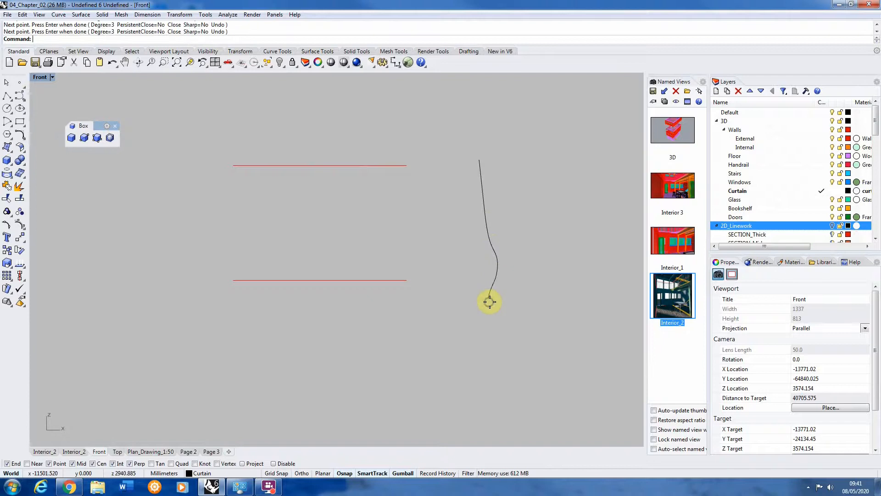
# - Draw a second wavy vertical control point curve to the right of the first, using ten points
pyautogui.press('Return')
pyautogui.click(533, 157)
pyautogui.click(532, 172)
pyautogui.click(535, 193)
pyautogui.click(540, 219)
pyautogui.click(545, 236)
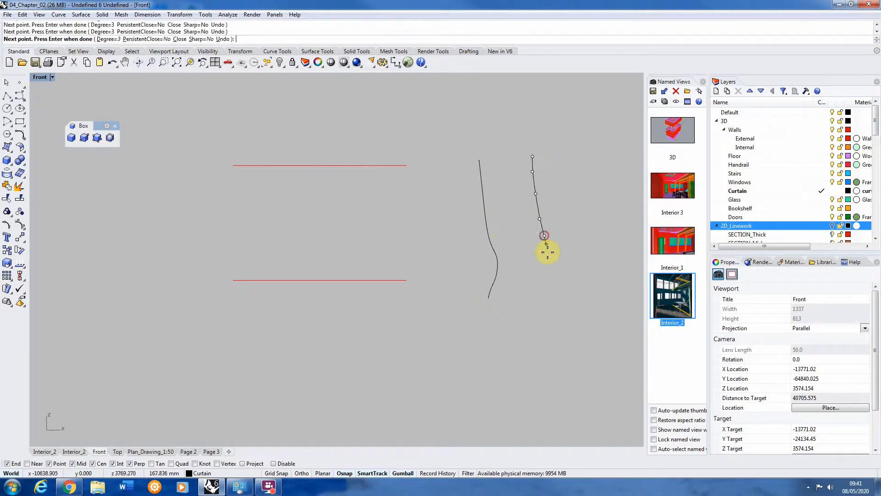
pyautogui.click(549, 258)
pyautogui.click(551, 273)
pyautogui.click(551, 281)
pyautogui.click(546, 289)
pyautogui.click(546, 302)
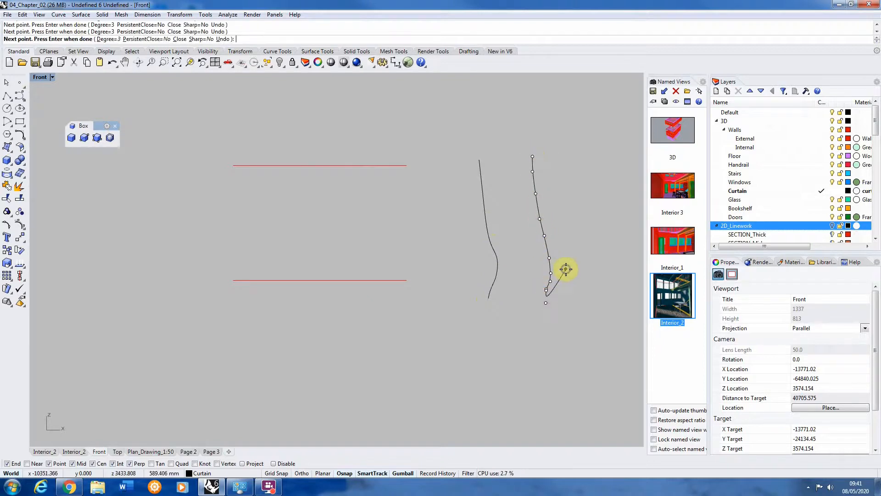
pyautogui.press('Return')
pyautogui.scroll(-1, 420, 221)
# - Draw a third wavy vertical control point curve, bulging at mid-height, to the right of the second
pyautogui.moveTo(529, 161); pyautogui.dragTo(528, 161, button='right')
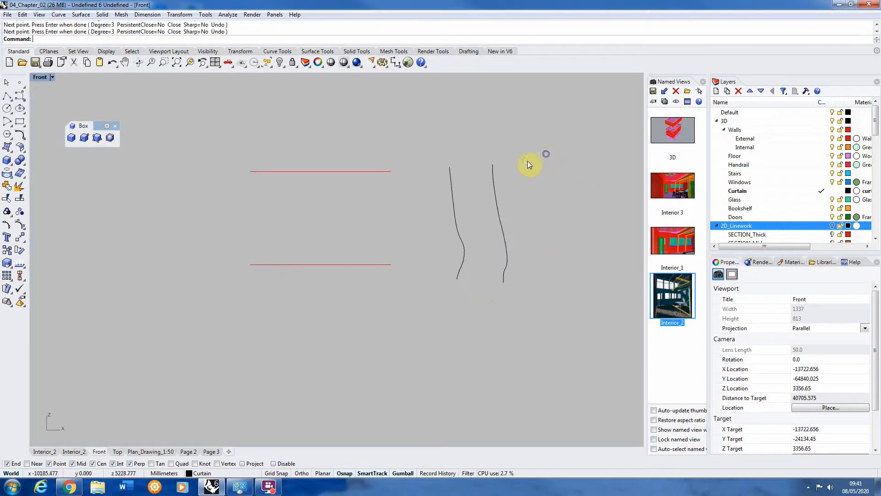
pyautogui.rightClick(528, 160)
pyautogui.click(529, 162)
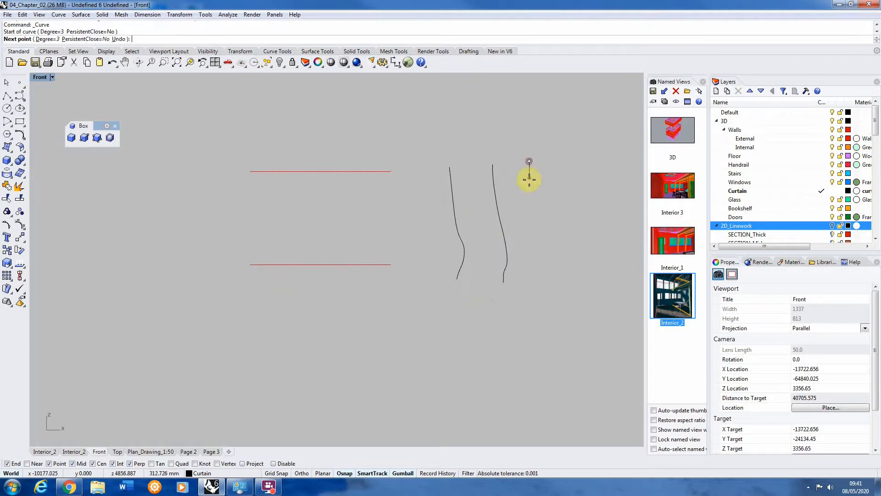
pyautogui.click(532, 185)
pyautogui.click(538, 201)
pyautogui.click(544, 224)
pyautogui.click(544, 244)
pyautogui.click(537, 265)
pyautogui.click(531, 283)
pyautogui.click(530, 290)
pyautogui.rightClick(538, 292)
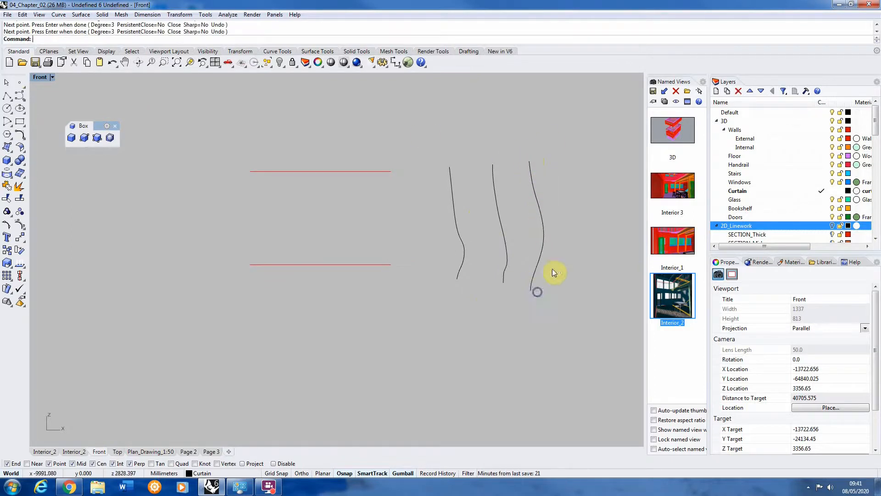
# - Draw a fourth wavy vertical control point curve to the right of the other three
pyautogui.click(562, 162)
pyautogui.click(564, 185)
pyautogui.click(566, 215)
pyautogui.click(568, 235)
pyautogui.click(573, 258)
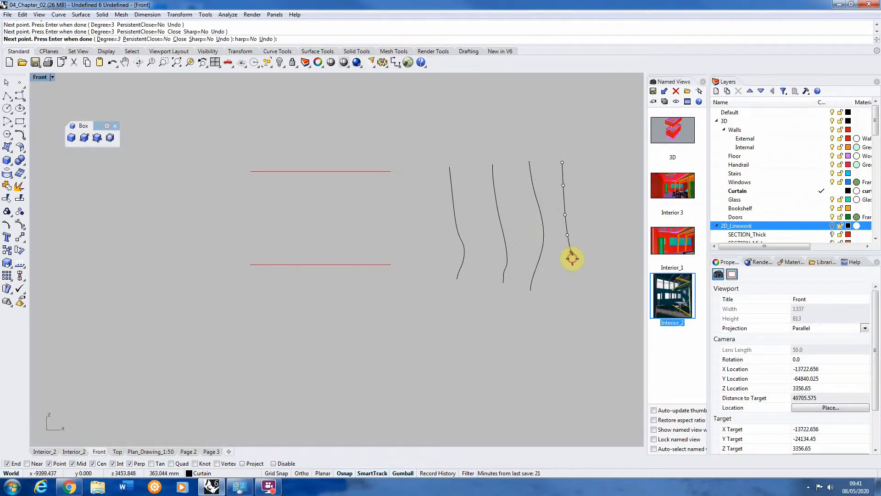
pyautogui.click(572, 269)
pyautogui.click(564, 289)
pyautogui.rightClick(565, 290)
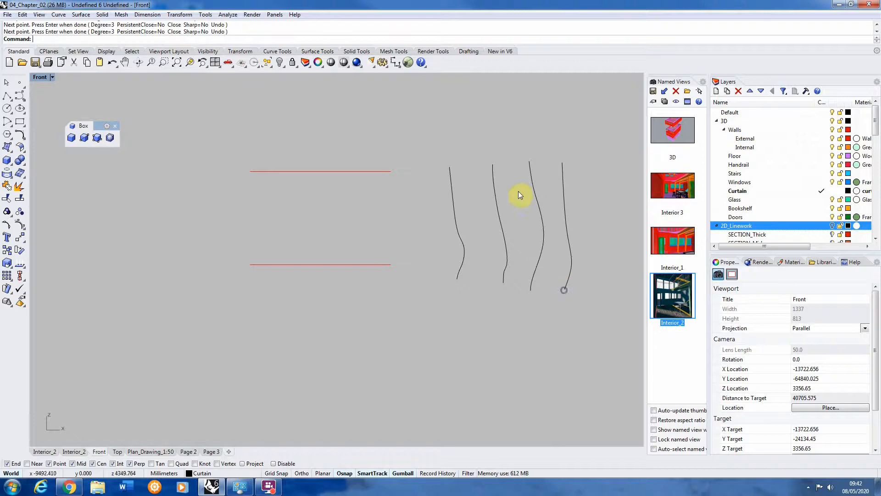
# - Draw another wavy vertical control point curve between the rail curves and the first wavy curve
pyautogui.rightClick(434, 169)
pyautogui.click(423, 169)
pyautogui.click(423, 176)
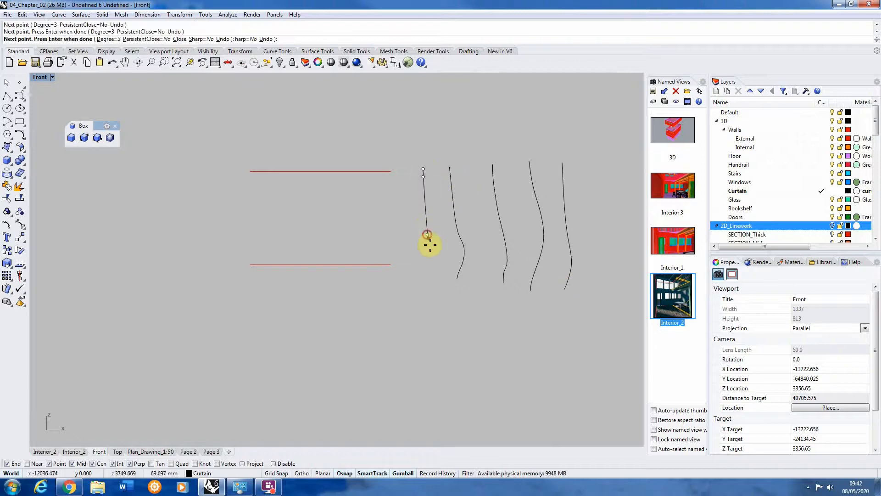
pyautogui.click(423, 286)
pyautogui.rightClick(423, 289)
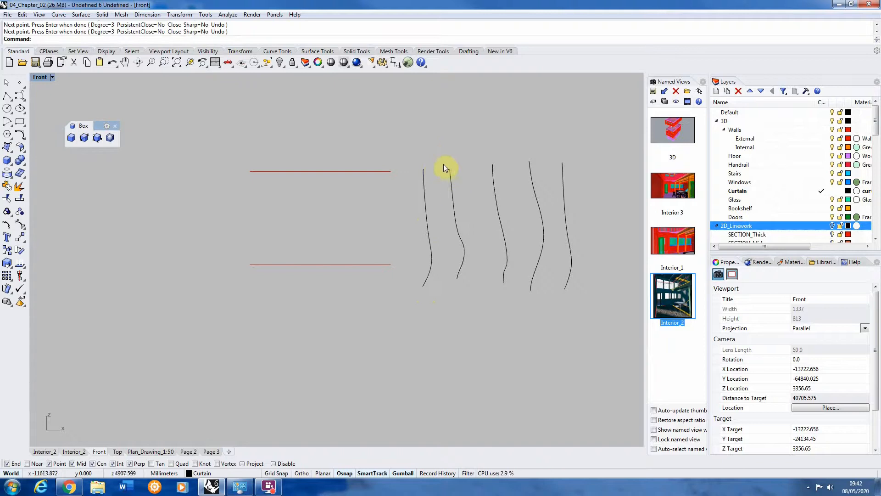
# - Draw a further wavy vertical control point curve between the second and third wavy curves from the left
pyautogui.scroll(2, 473, 195)
pyautogui.rightClick(474, 181)
pyautogui.click(477, 165)
pyautogui.click(479, 186)
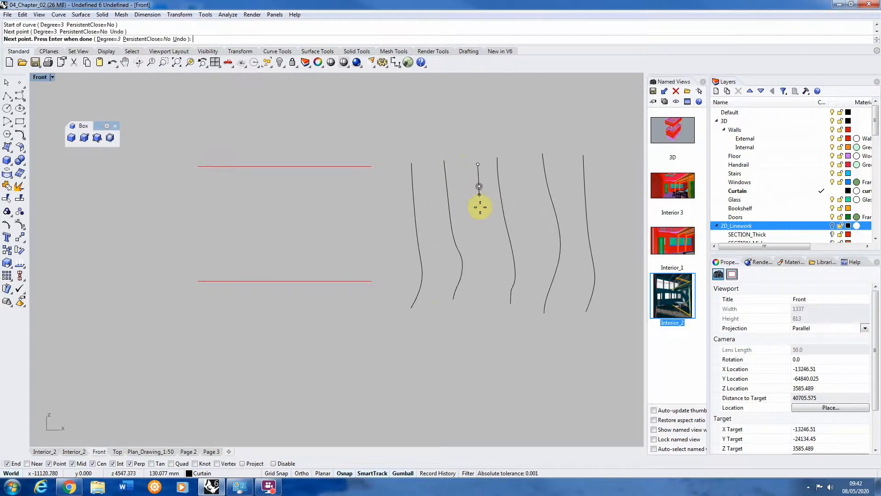
pyautogui.click(481, 225)
pyautogui.click(483, 243)
pyautogui.click(492, 267)
pyautogui.click(492, 288)
pyautogui.click(487, 305)
pyautogui.click(484, 315)
pyautogui.press('Return')
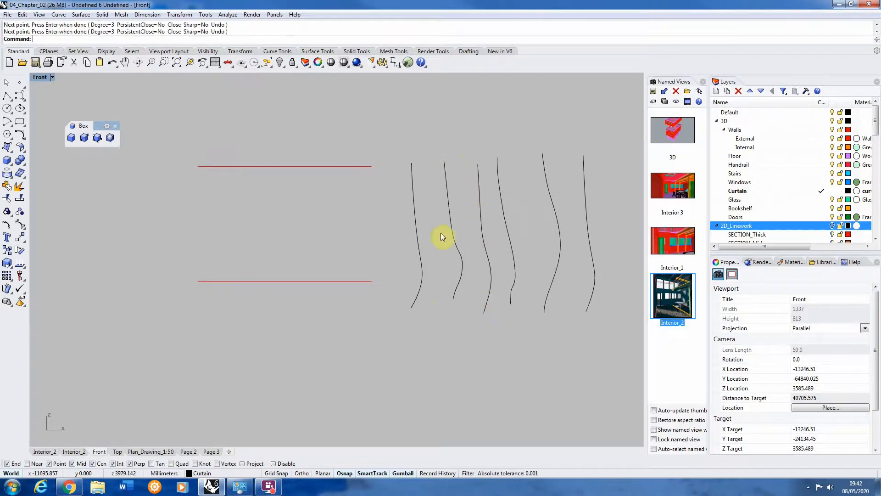
# - Delete the two surplus wavy curves right of the newest one and move the newest curve slightly to the right
pyautogui.moveTo(512, 307); pyautogui.dragTo(511, 307)
pyautogui.press('Delete')
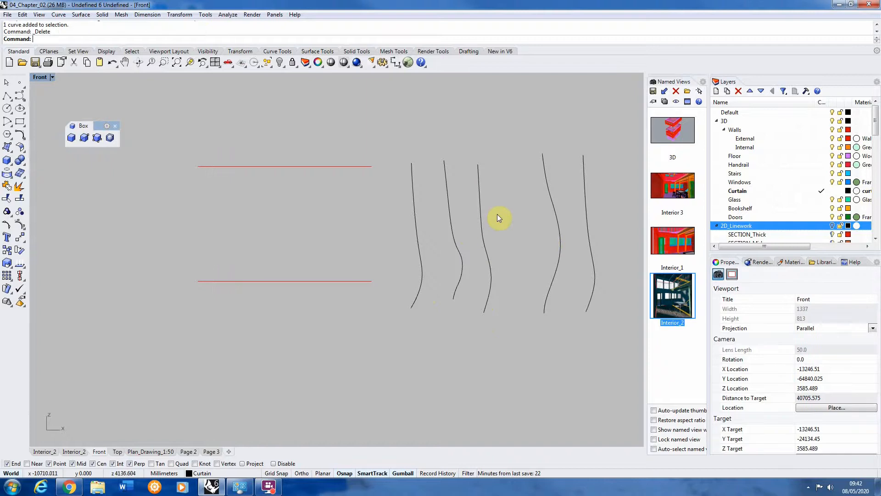
pyautogui.click(462, 262)
pyautogui.click(491, 262)
pyautogui.moveTo(519, 238); pyautogui.dragTo(536, 240)
pyautogui.click(555, 268)
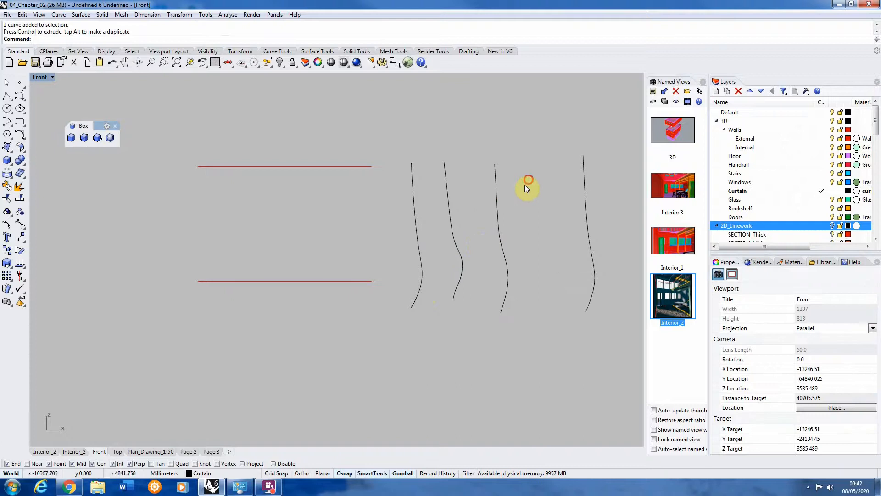
# - Raise the third wavy curve slightly and move the rightmost curve left to even out the spacing
pyautogui.click(492, 185)
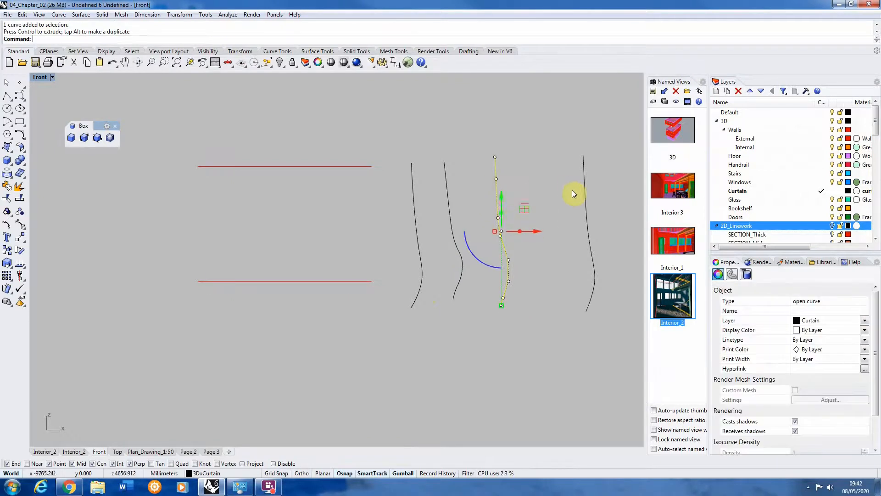
pyautogui.click(587, 219)
pyautogui.moveTo(616, 232); pyautogui.dragTo(564, 234)
pyautogui.click(598, 280)
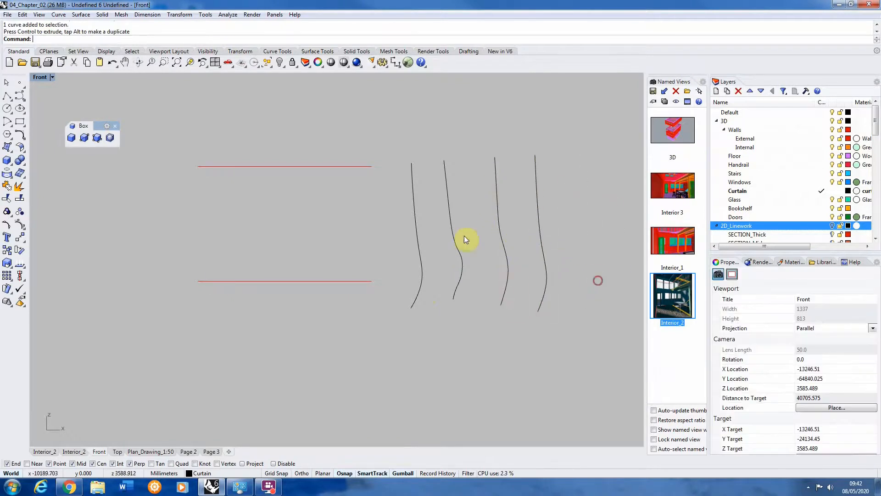
# - Draw two horizontal polylines from the right ends of the upper and lower rail curves across all four wavy curves
pyautogui.click(13, 97)
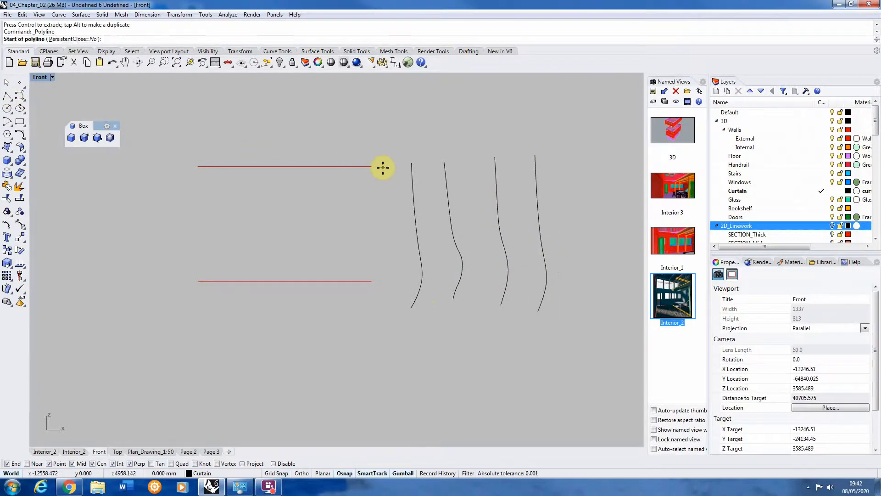
pyautogui.click(372, 166)
pyautogui.keyDown('shift'); pyautogui.click(584, 168); pyautogui.keyUp('shift')
pyautogui.rightClick(570, 140)
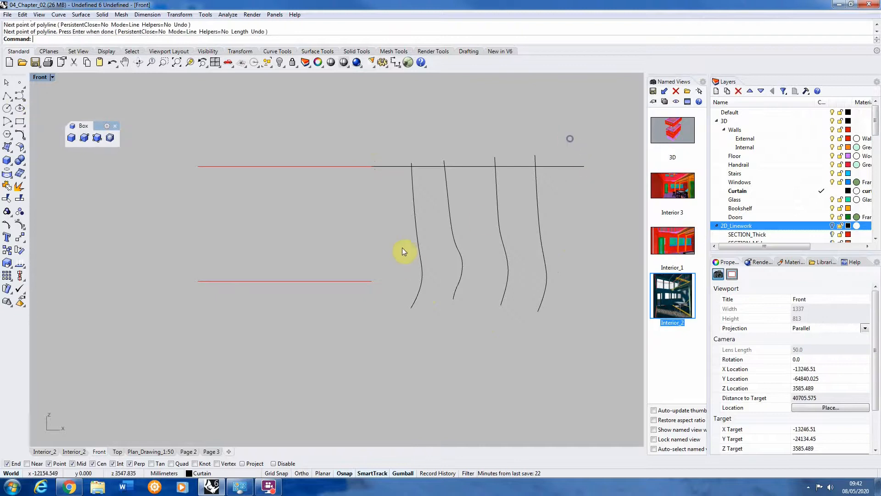
pyautogui.rightClick(386, 241)
pyautogui.click(370, 284)
pyautogui.click(578, 281)
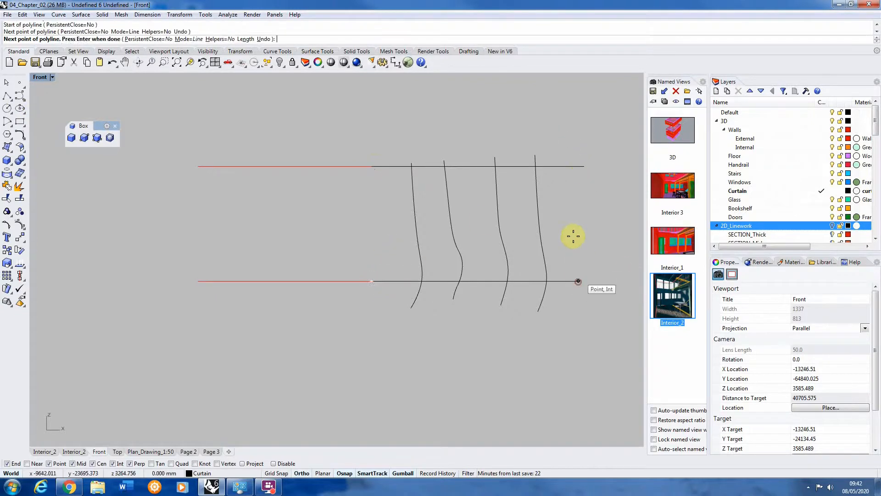
pyautogui.rightClick(573, 236)
# - Trim the four wavy curves to the two horizontal polylines at both ends, then delete the two polylines
pyautogui.moveTo(590, 145); pyautogui.dragTo(576, 284)
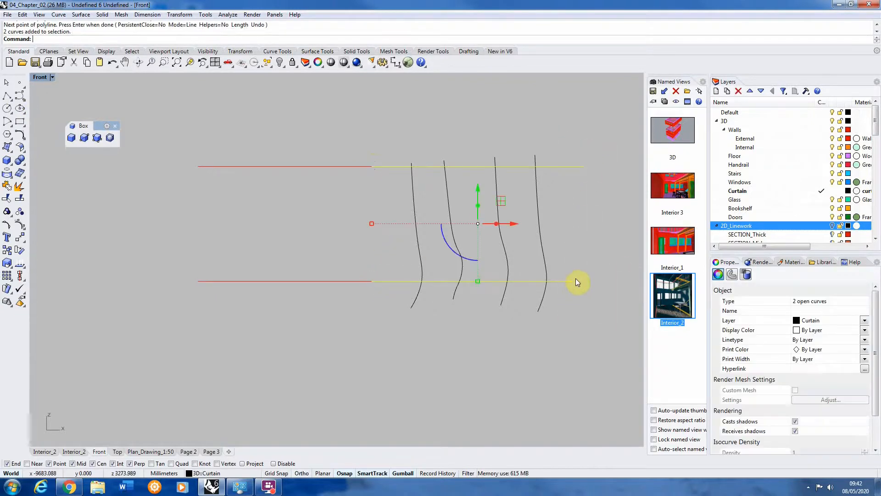
pyautogui.write('Trim')
pyautogui.press('Return')
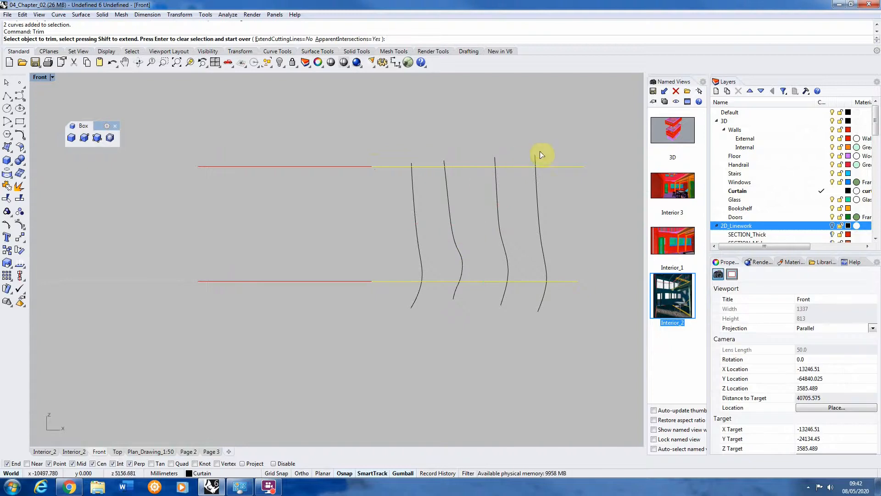
pyautogui.moveTo(565, 143); pyautogui.dragTo(393, 169)
pyautogui.moveTo(574, 325); pyautogui.dragTo(390, 293)
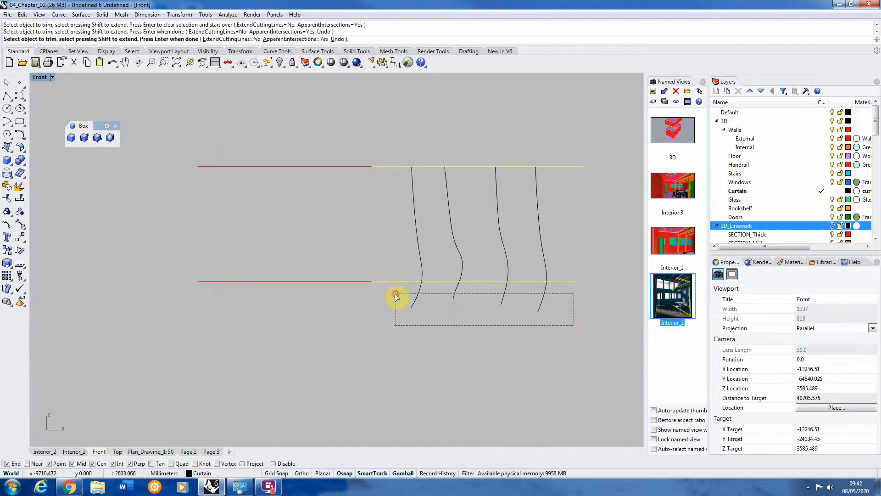
pyautogui.rightClick(563, 224)
pyautogui.moveTo(568, 164); pyautogui.dragTo(564, 141)
pyautogui.press('Delete')
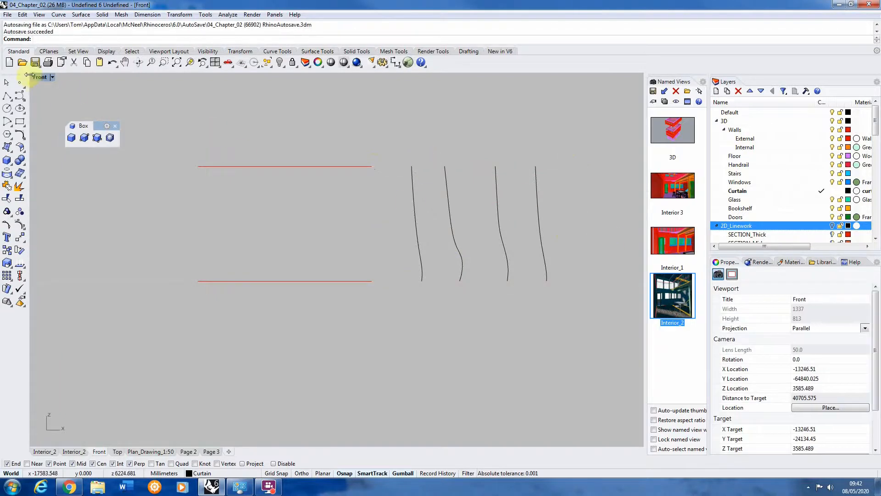
# - In the four-viewport layout, move the four wavy curves closer to the rails and rotate them a quarter turn about the vertical axis
pyautogui.doubleClick(36, 77)
pyautogui.click(193, 277)
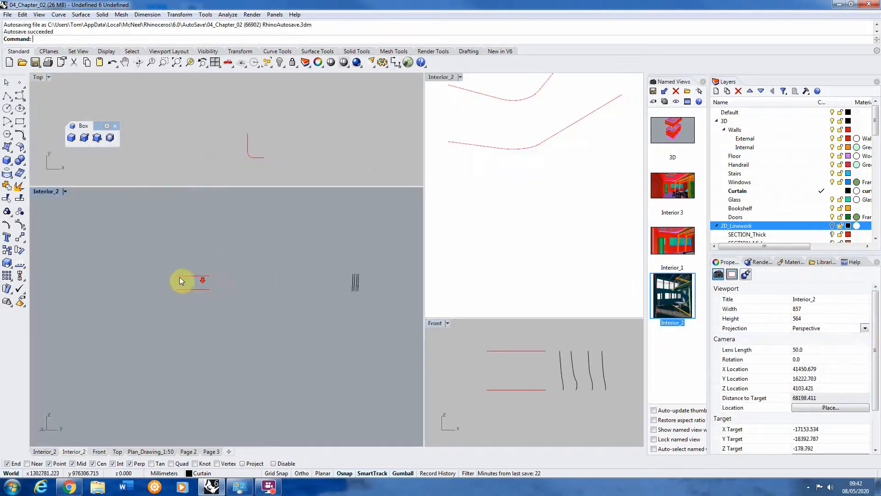
pyautogui.moveTo(180, 280); pyautogui.dragTo(372, 338, button='right')
pyautogui.moveTo(304, 353); pyautogui.dragTo(302, 355)
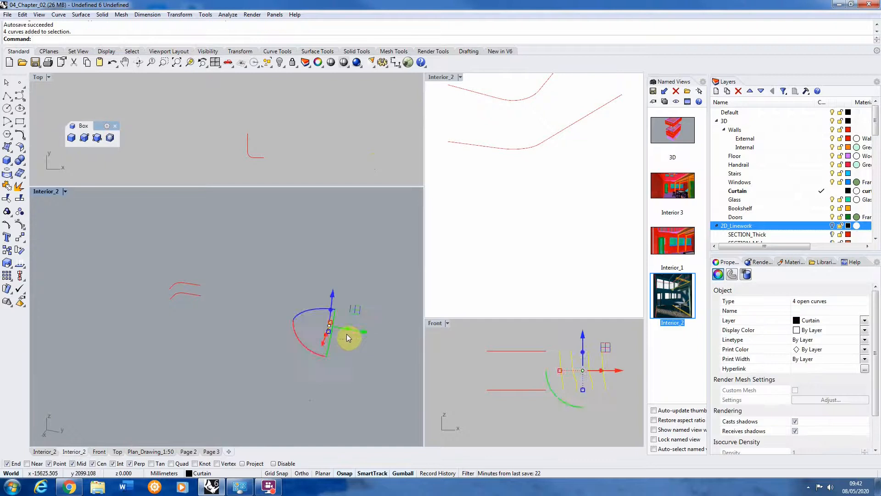
pyautogui.moveTo(358, 330); pyautogui.dragTo(258, 298)
pyautogui.scroll(10, 196, 303)
pyautogui.click(367, 296)
pyautogui.scroll(-8, 255, 294)
pyautogui.moveTo(198, 287); pyautogui.dragTo(343, 292, button='right')
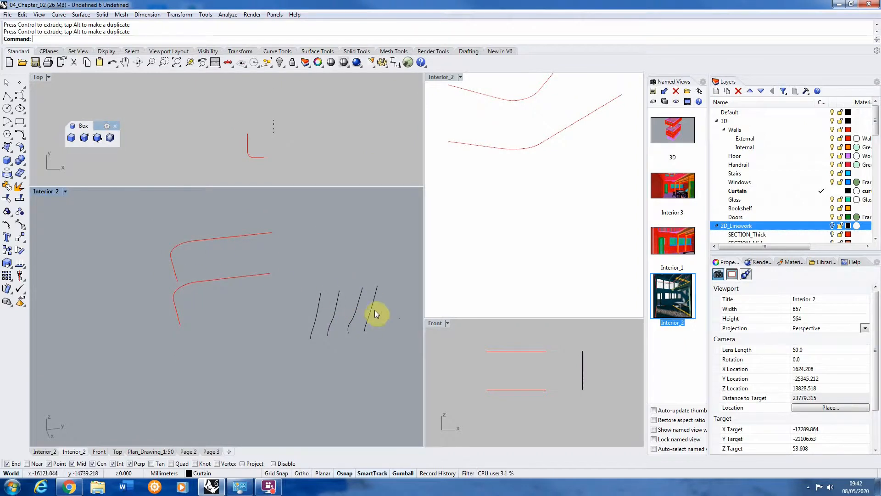
# - Move the third wavy curve by its upper end onto the end of the upper rail's long straight section
pyautogui.click(362, 296)
pyautogui.hotkey('ctrl', 'z')
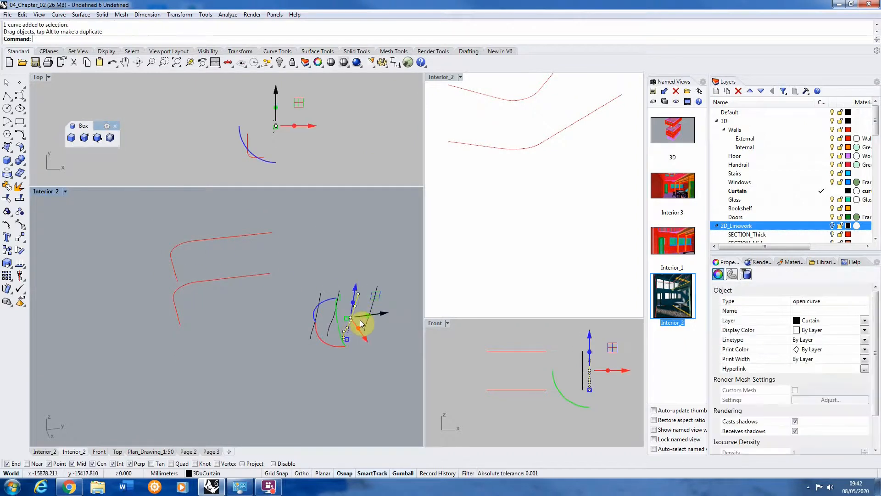
pyautogui.moveTo(360, 320); pyautogui.dragTo(309, 312, button='right')
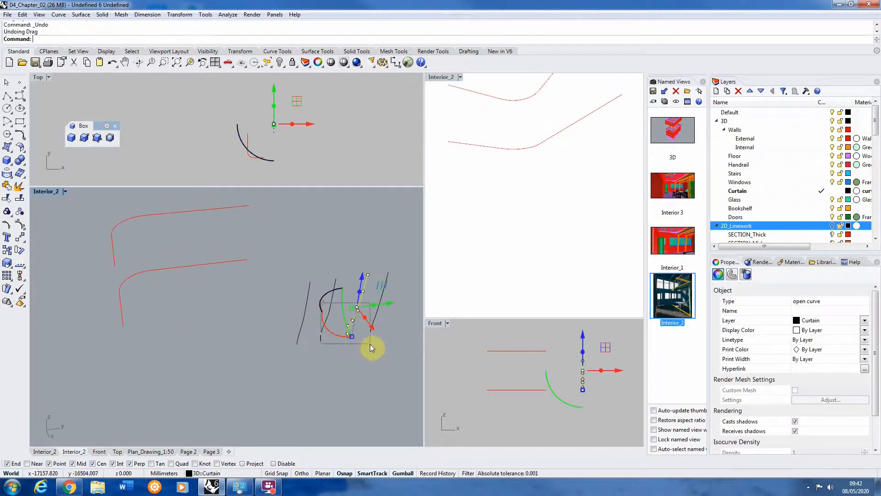
pyautogui.moveTo(367, 343); pyautogui.dragTo(318, 279)
pyautogui.click(317, 279)
pyautogui.click(360, 303)
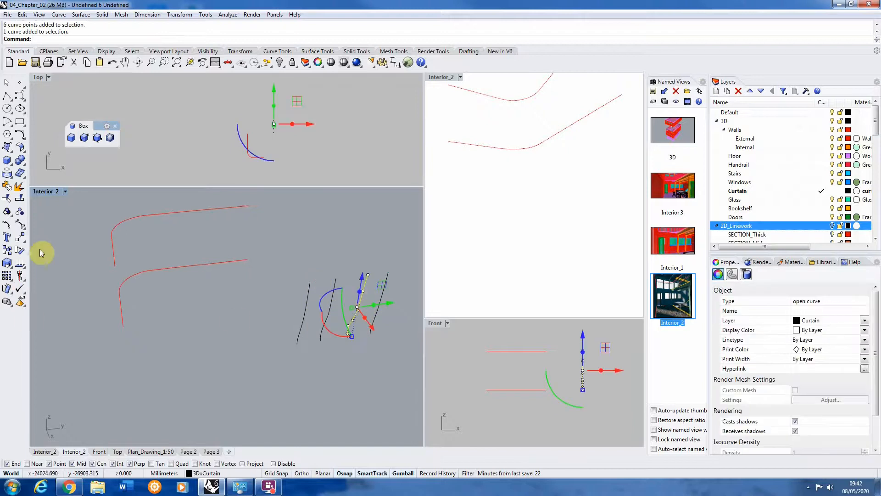
pyautogui.click(19, 237)
pyautogui.click(367, 274)
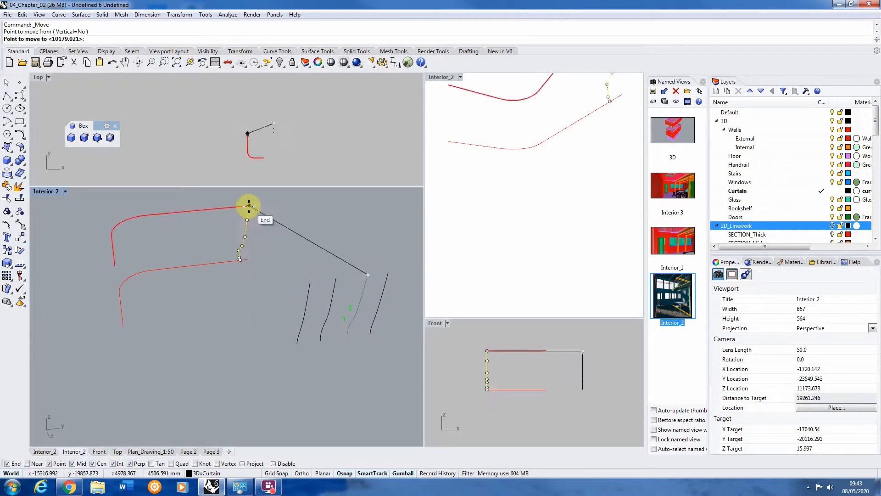
pyautogui.click(249, 205)
# - Rotate the placed curve a quarter turn about the vertical axis and move its upper end back onto the upper rail's end
pyautogui.scroll(2, 207, 236)
pyautogui.moveTo(207, 236); pyautogui.dragTo(210, 285)
pyautogui.click(276, 214)
pyautogui.click(243, 233)
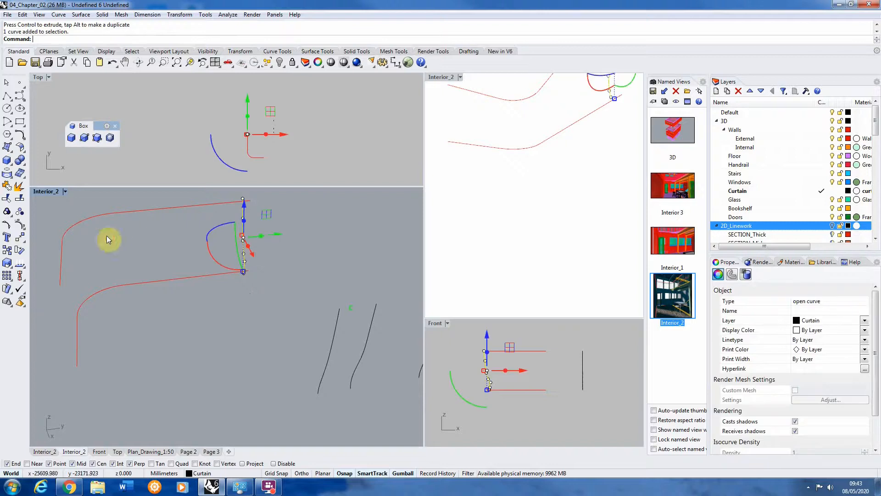
pyautogui.click(20, 237)
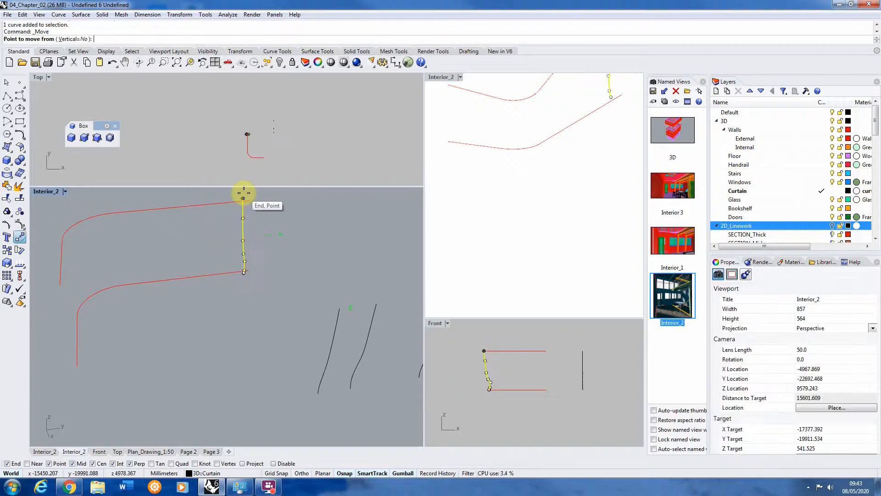
pyautogui.click(243, 198)
pyautogui.click(250, 200)
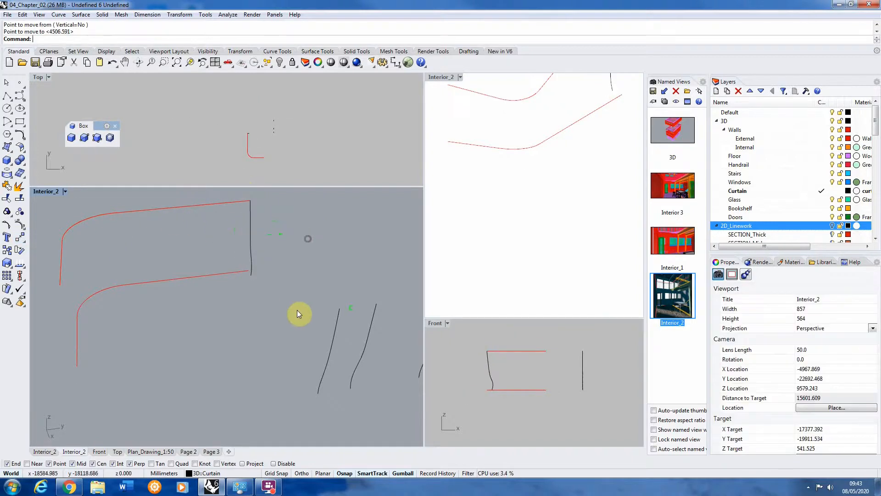
# - Rotate the second wavy curve perpendicular to the rail and move its upper end to the middle of the upper rail's straight section
pyautogui.click(370, 357)
pyautogui.moveTo(326, 340); pyautogui.dragTo(351, 386)
pyautogui.click(19, 237)
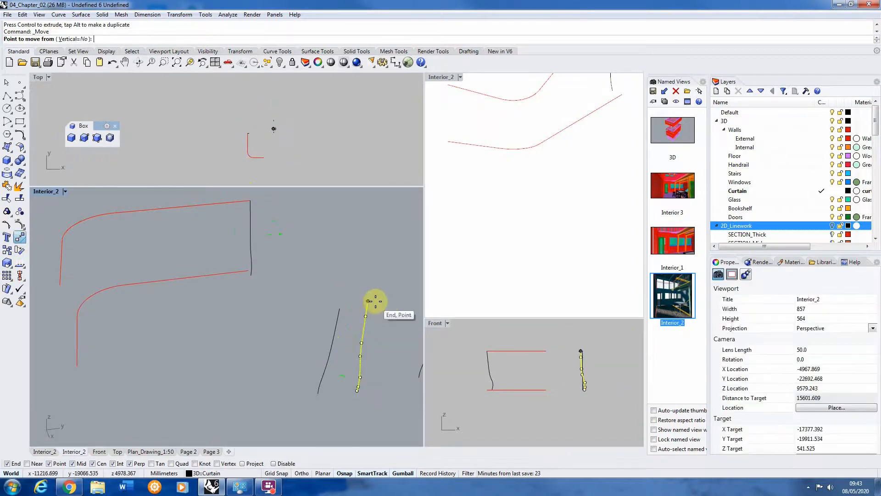
pyautogui.click(370, 302)
pyautogui.click(179, 208)
pyautogui.click(236, 247)
pyautogui.scroll(-5, 235, 248)
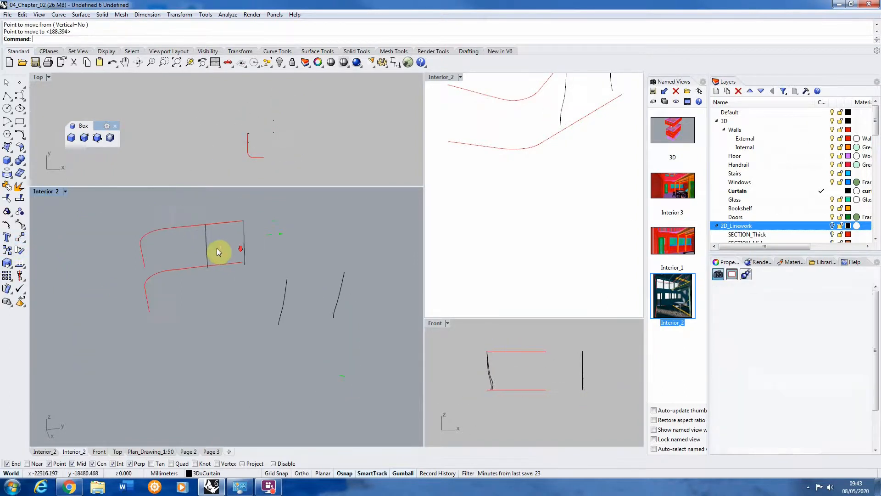
# - Rotate the nearer of the two remaining wavy curves perpendicular to the rail and move its upper end to where the upper rail's bend starts
pyautogui.scroll(4, 220, 243)
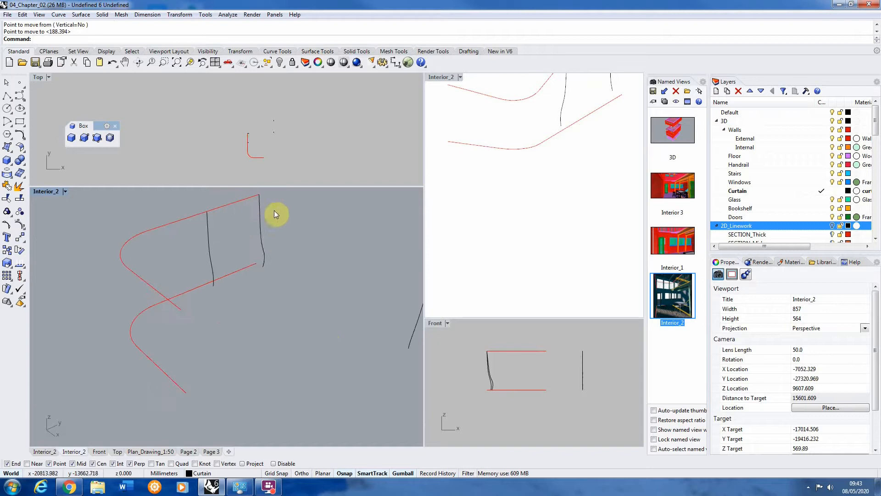
pyautogui.scroll(-3, 112, 278)
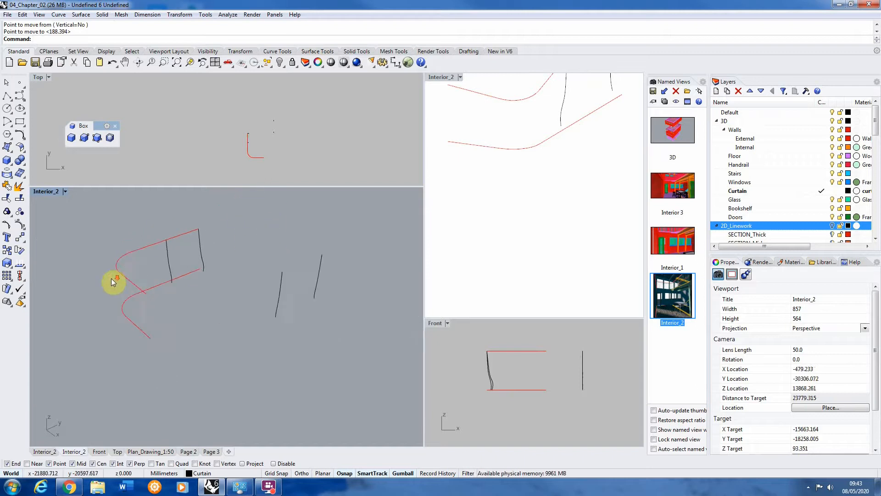
pyautogui.click(275, 289)
pyautogui.moveTo(244, 297); pyautogui.dragTo(302, 338)
pyautogui.click(22, 237)
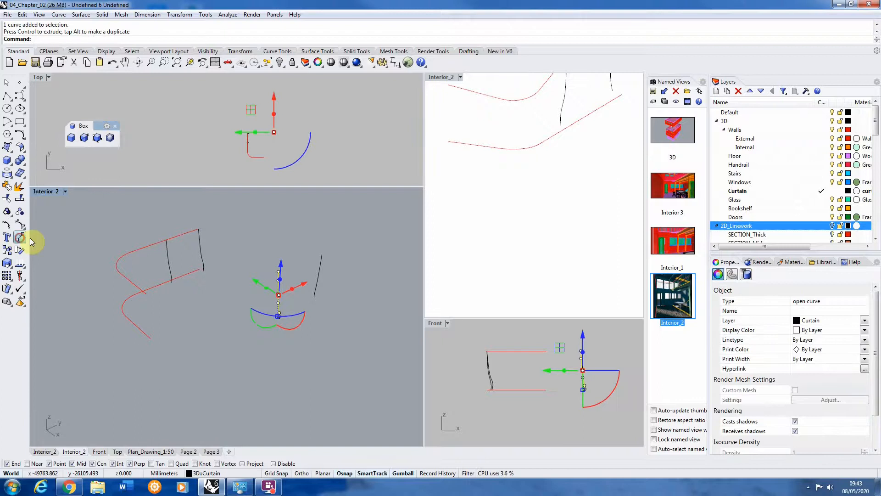
pyautogui.moveTo(164, 254); pyautogui.dragTo(88, 232, button='right')
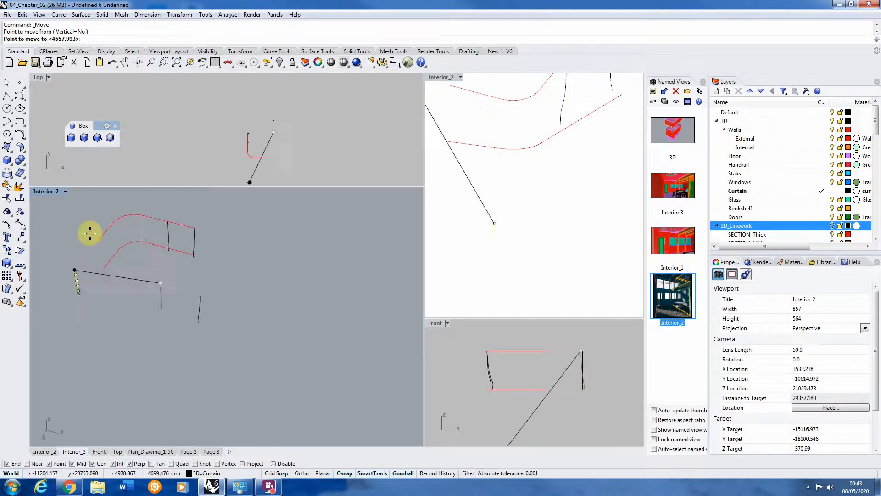
pyautogui.scroll(8, 128, 213)
pyautogui.click(161, 216)
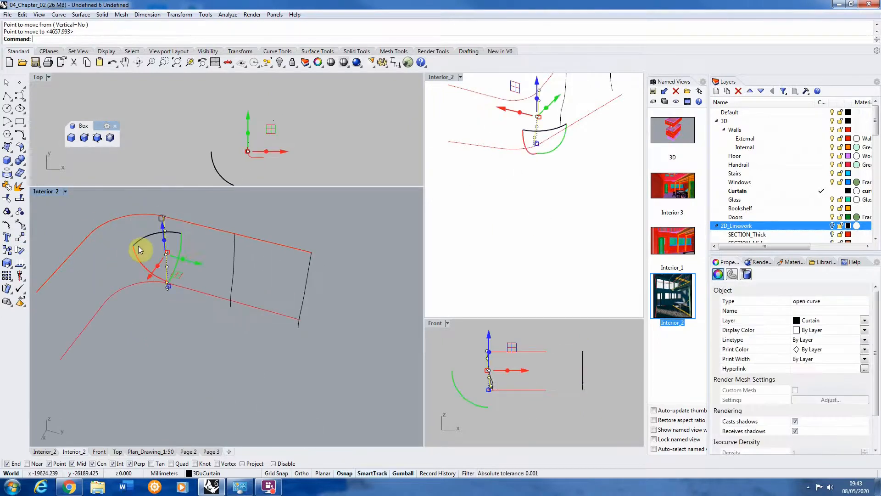
pyautogui.press('Escape')
# - Turn the last wavy curve half a turn about the vertical axis and move its upper end to the upper rail's free end
pyautogui.scroll(-6, 188, 260)
pyautogui.click(259, 363)
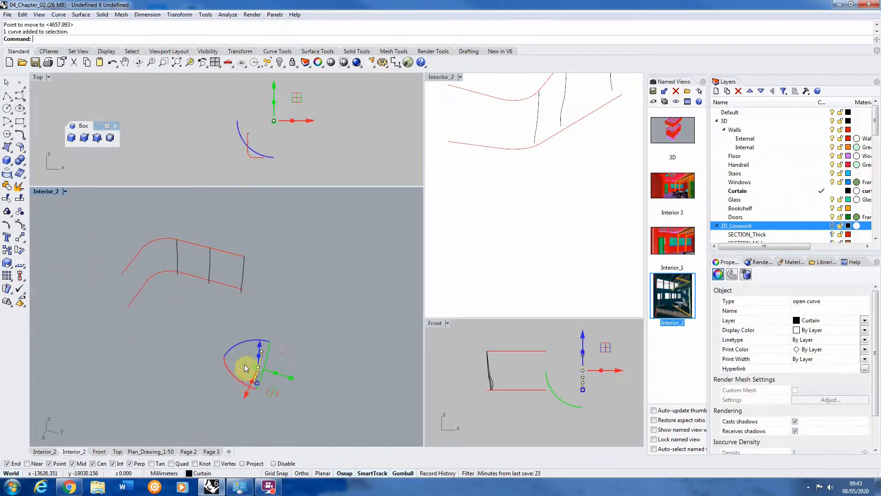
pyautogui.moveTo(241, 346); pyautogui.dragTo(307, 400)
pyautogui.click(21, 235)
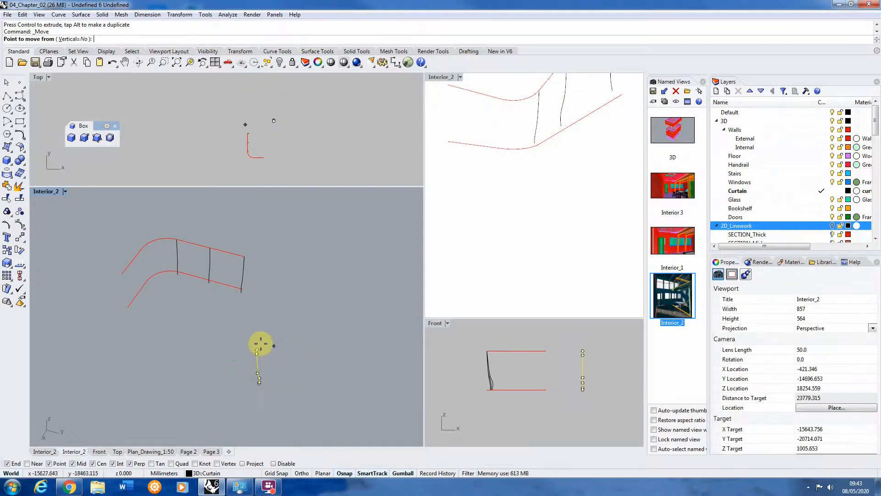
pyautogui.click(259, 347)
pyautogui.scroll(2, 123, 277)
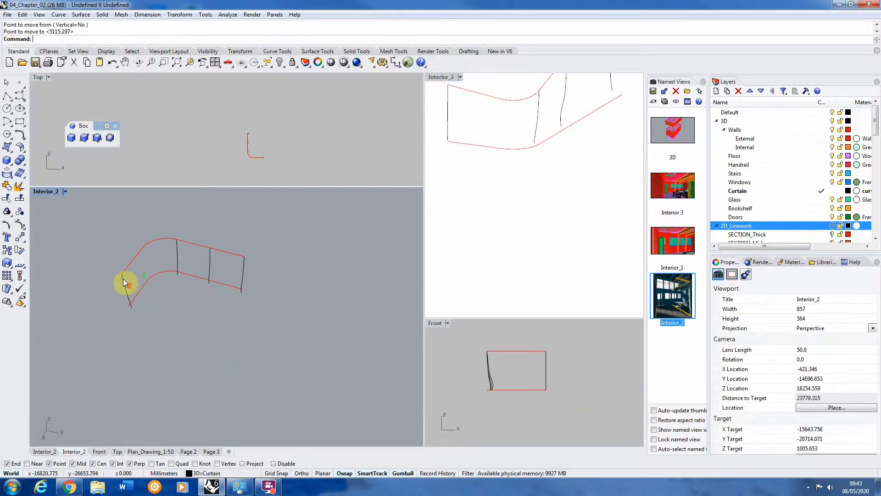
pyautogui.click(146, 239)
# - Create a one-rail sweep (Sweep1) of the four wavy cross-section curves along the upper rail with the Freeform frame style
pyautogui.moveTo(147, 238); pyautogui.dragTo(264, 236, button='right')
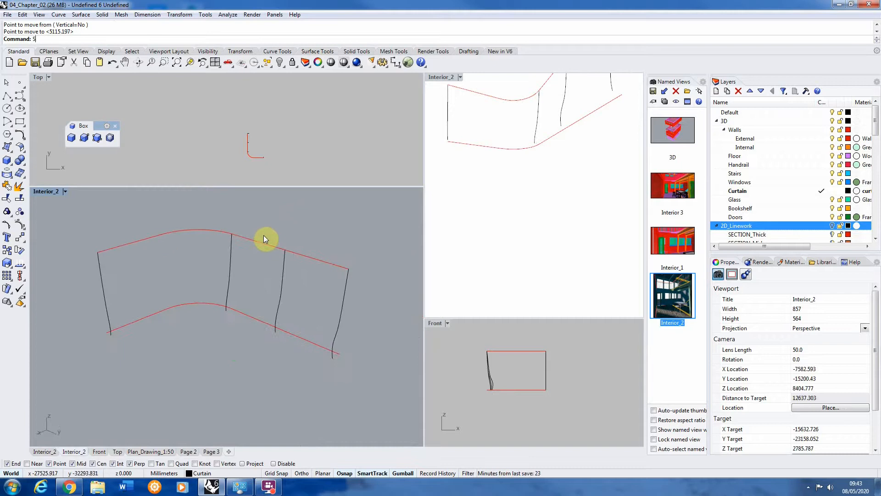
pyautogui.press('Return')
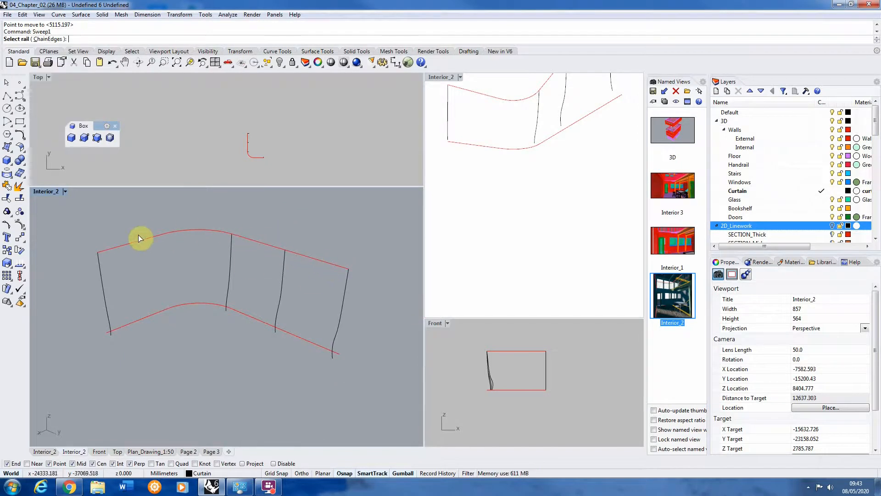
pyautogui.click(120, 250)
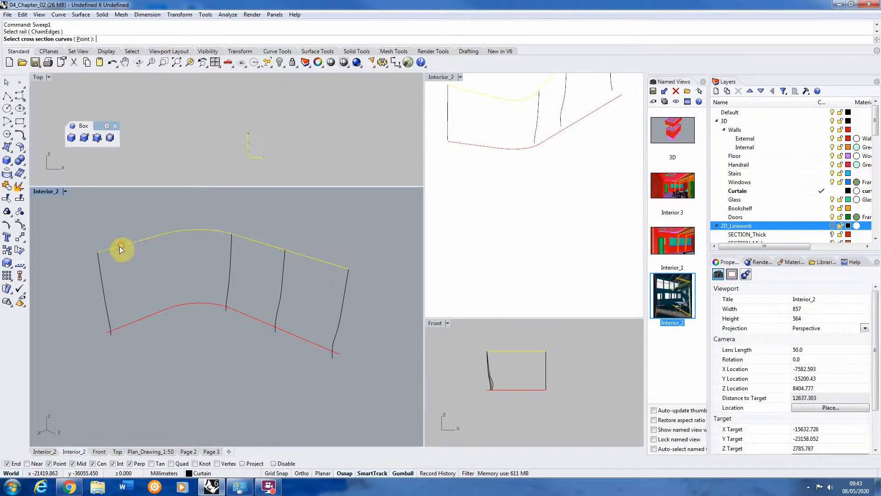
pyautogui.click(345, 309)
pyautogui.click(282, 275)
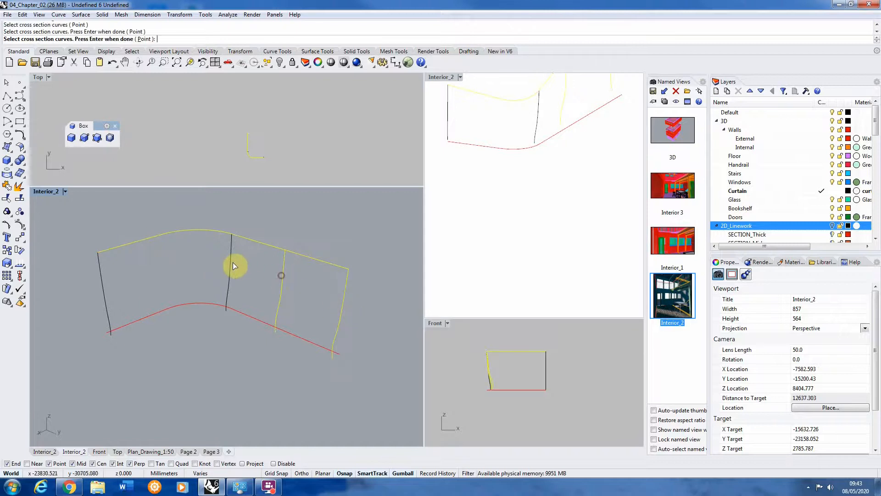
pyautogui.click(232, 262)
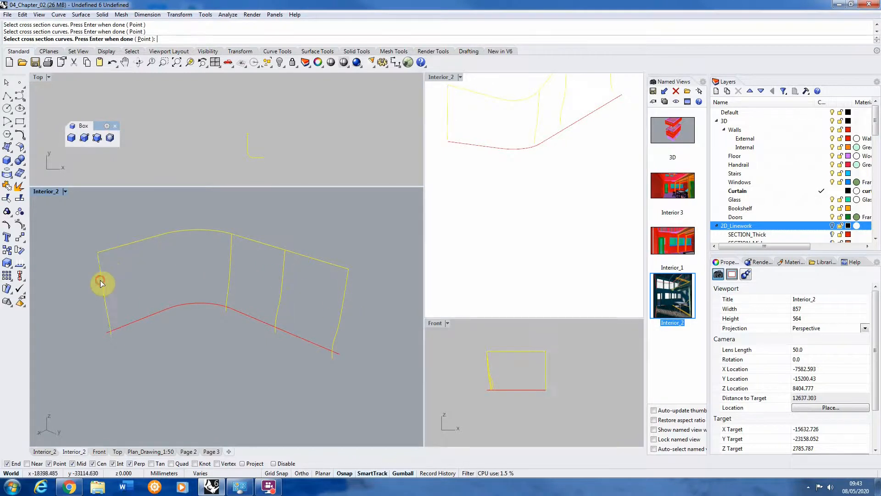
pyautogui.press('Return')
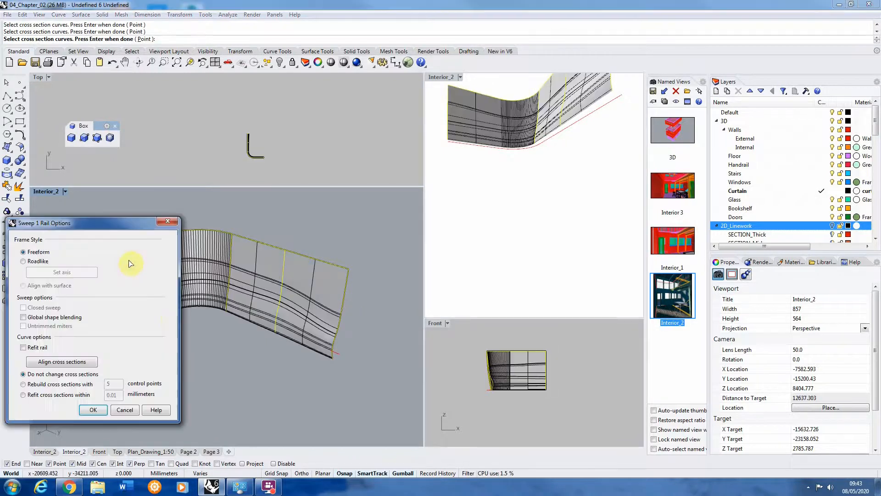
pyautogui.click(93, 410)
# - Select the swept curtain surface and show all hidden objects to view it against the building interior
pyautogui.moveTo(226, 395); pyautogui.dragTo(180, 300, button='right')
pyautogui.scroll(5, 180, 300)
pyautogui.click(200, 271)
pyautogui.moveTo(200, 271); pyautogui.dragTo(255, 231, button='right')
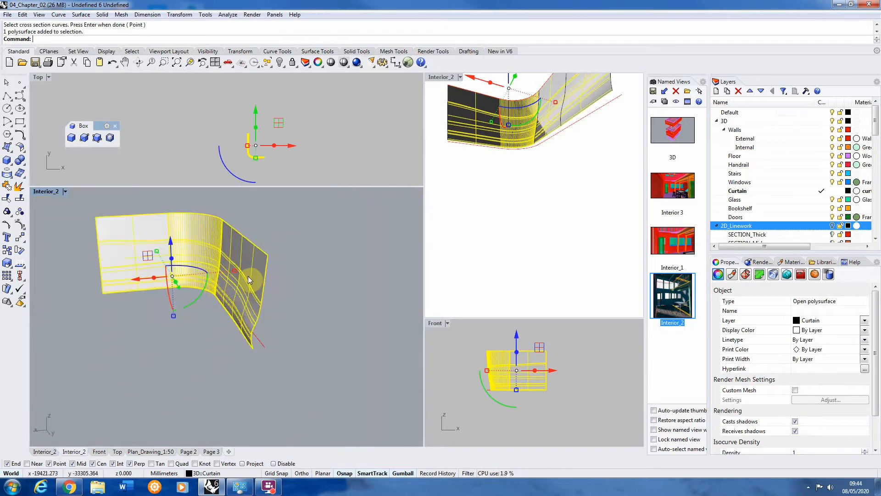
pyautogui.moveTo(248, 277); pyautogui.dragTo(232, 295, button='right')
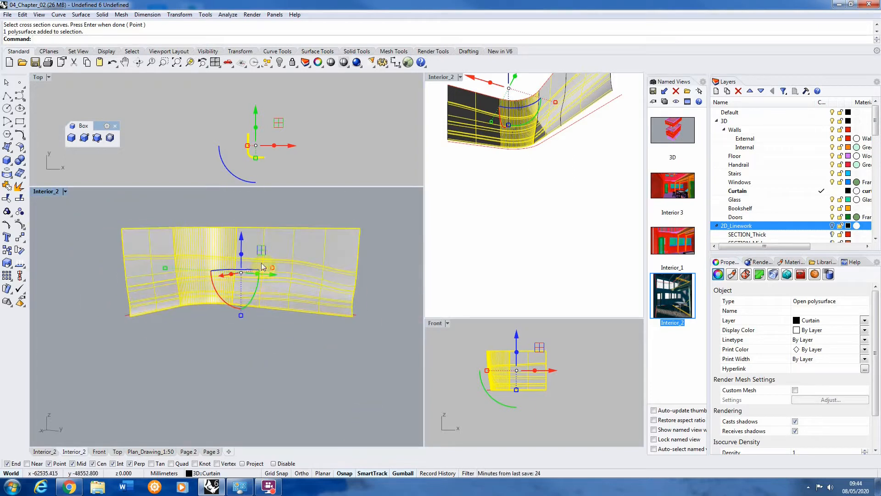
pyautogui.rightClick(279, 64)
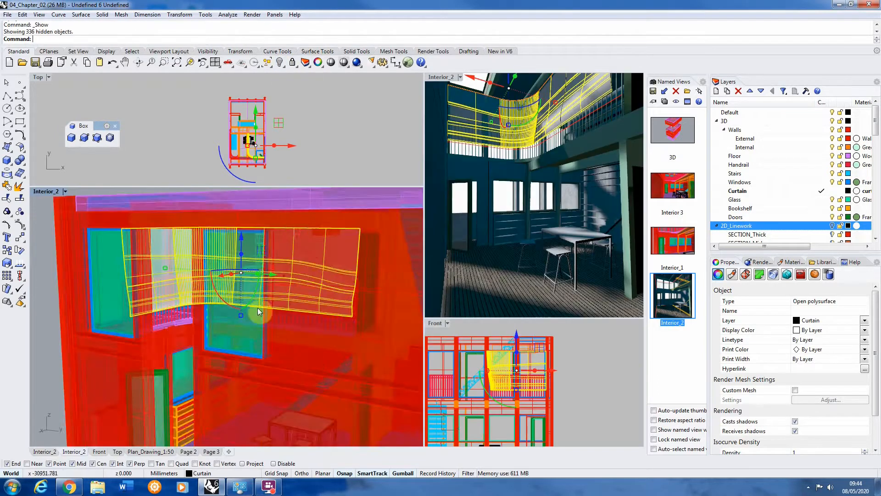
pyautogui.moveTo(257, 308); pyautogui.dragTo(216, 275, button='right')
pyautogui.scroll(10, 217, 275)
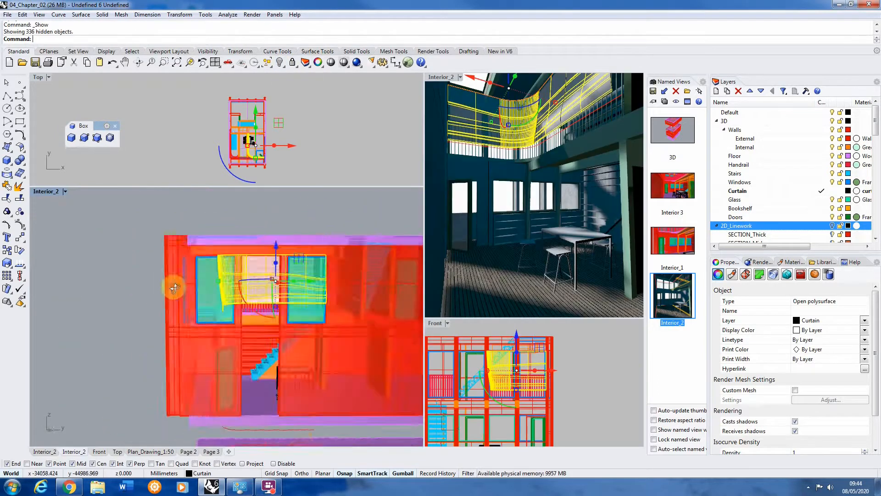
pyautogui.scroll(-5, 239, 265)
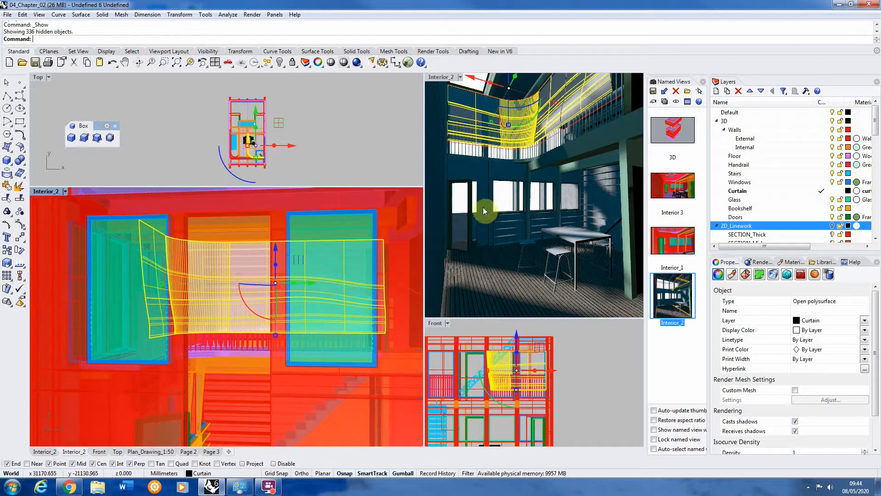
# - View the curtain from farther back in the interior, restore the Interior_2 named view and clear the selection
pyautogui.scroll(-5, 517, 202)
pyautogui.click(135, 269)
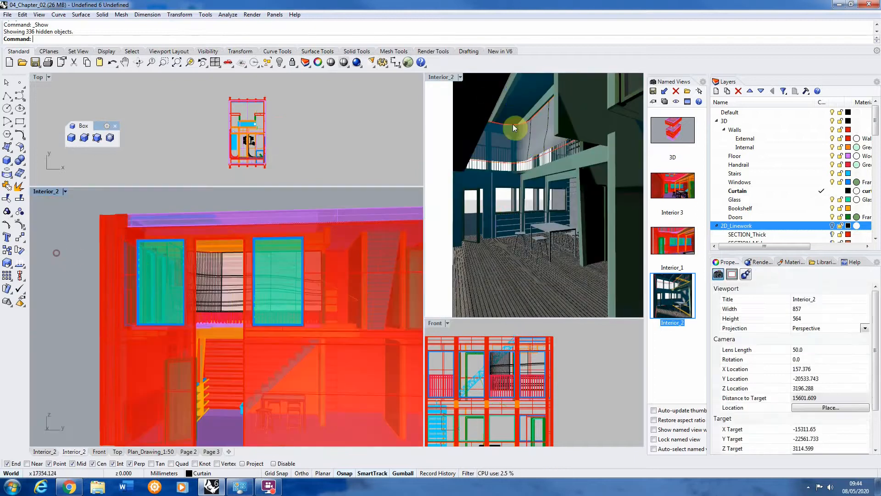
pyautogui.click(508, 159)
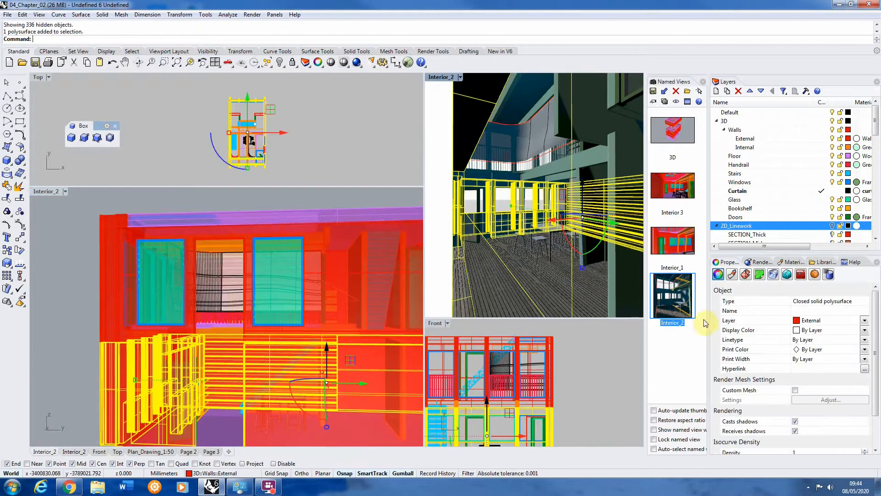
pyautogui.doubleClick(684, 303)
pyautogui.click(69, 285)
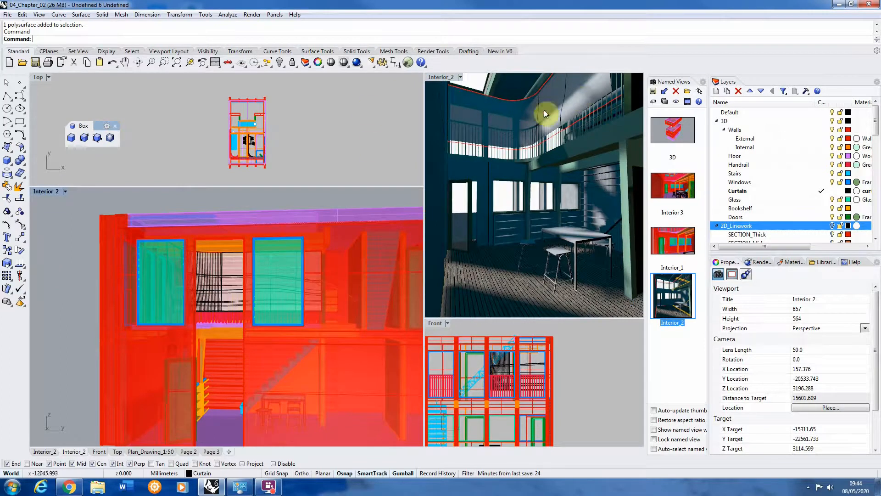
# - Select the curtain polysurface and its Curtain layer and check which material is assigned
pyautogui.click(616, 86)
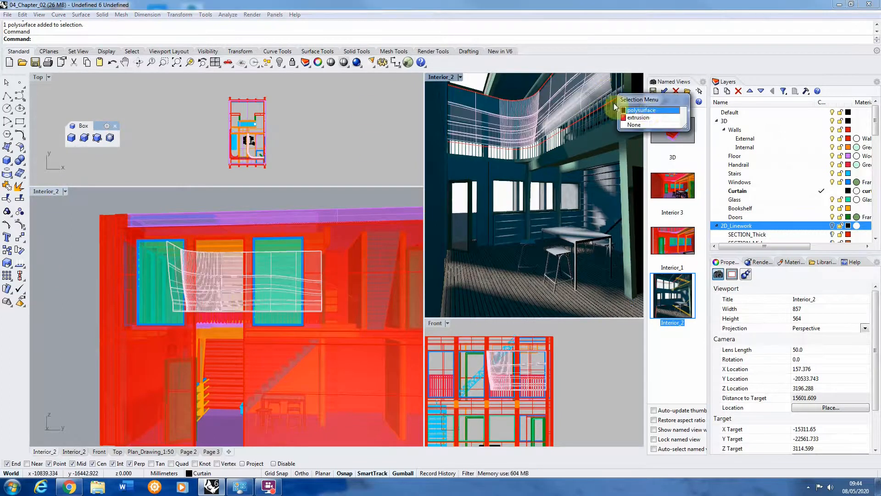
pyautogui.click(647, 113)
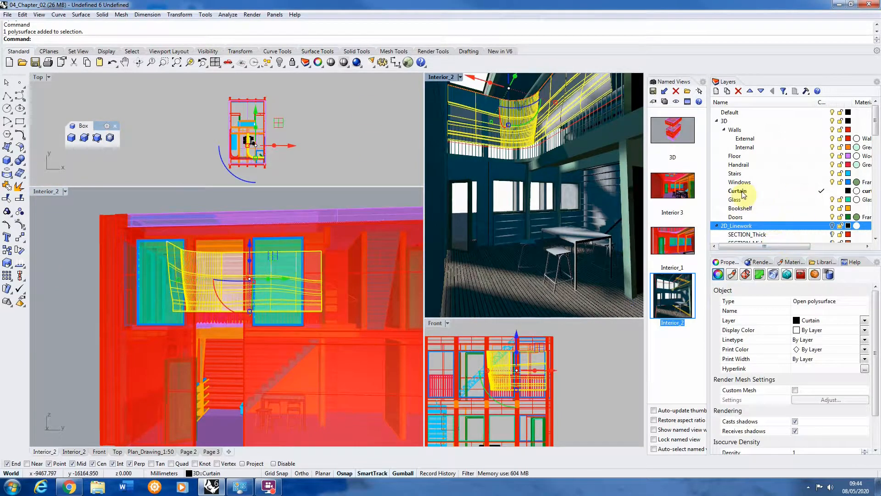
pyautogui.moveTo(819, 254); pyautogui.dragTo(818, 242)
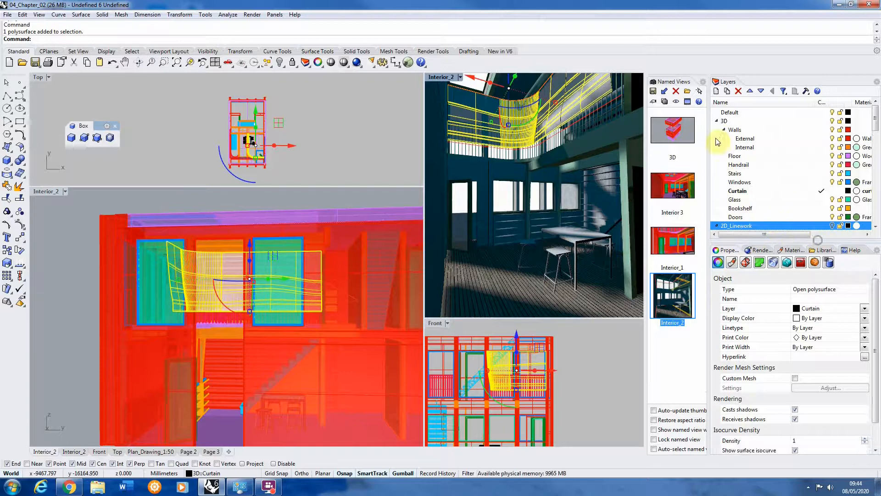
pyautogui.click(734, 191)
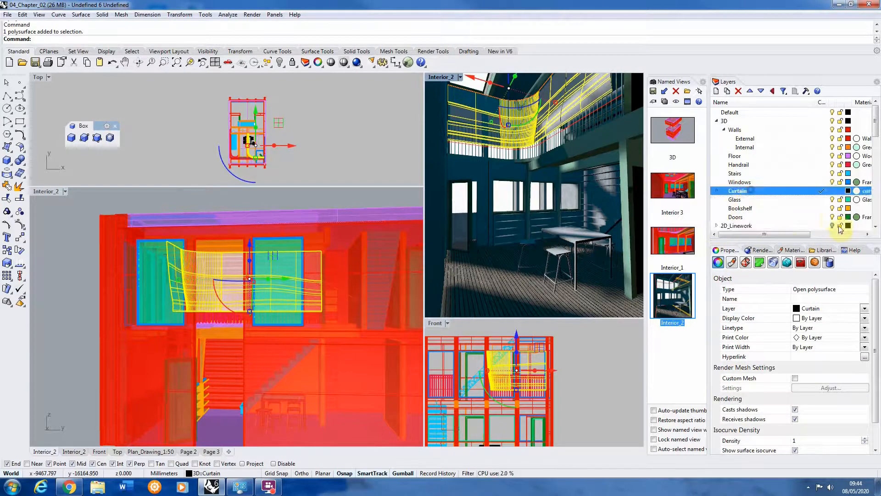
pyautogui.click(733, 263)
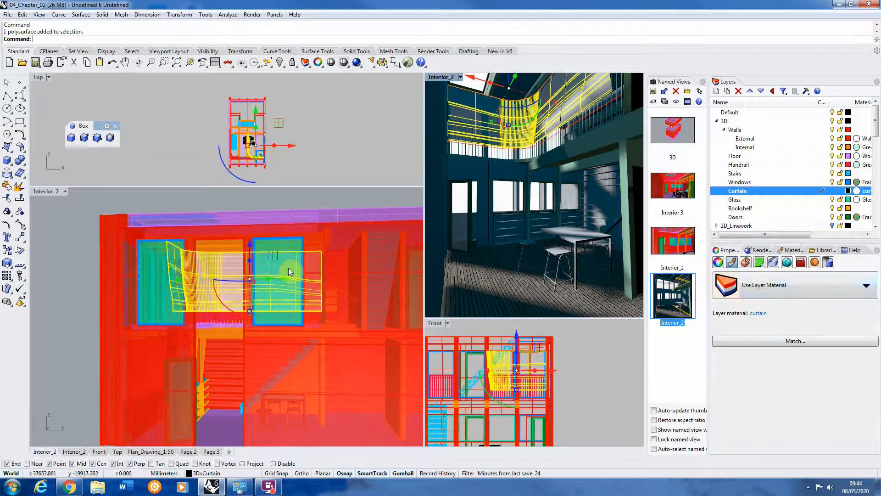
pyautogui.click(76, 266)
# - Create a new Custom material named curtain2
pyautogui.click(789, 250)
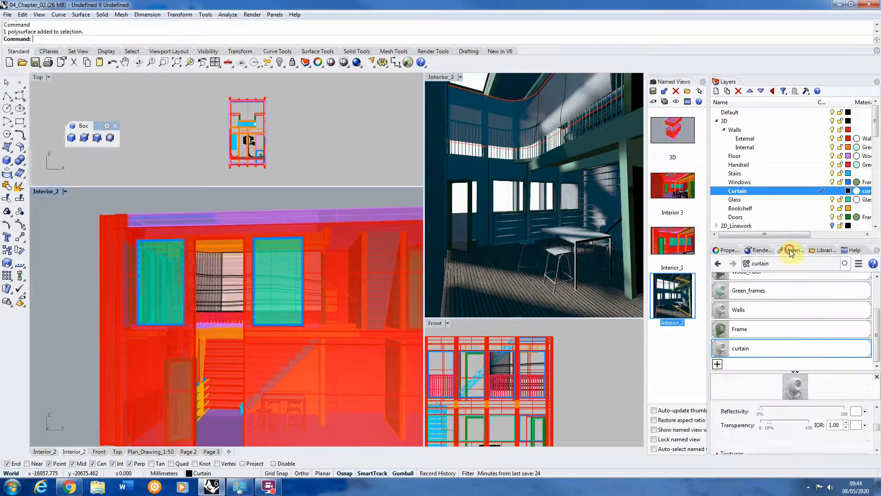
pyautogui.click(717, 364)
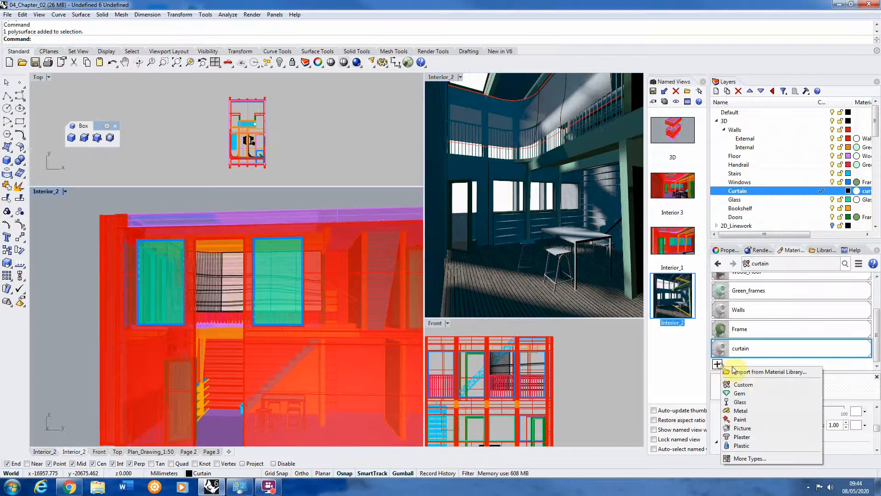
pyautogui.click(753, 384)
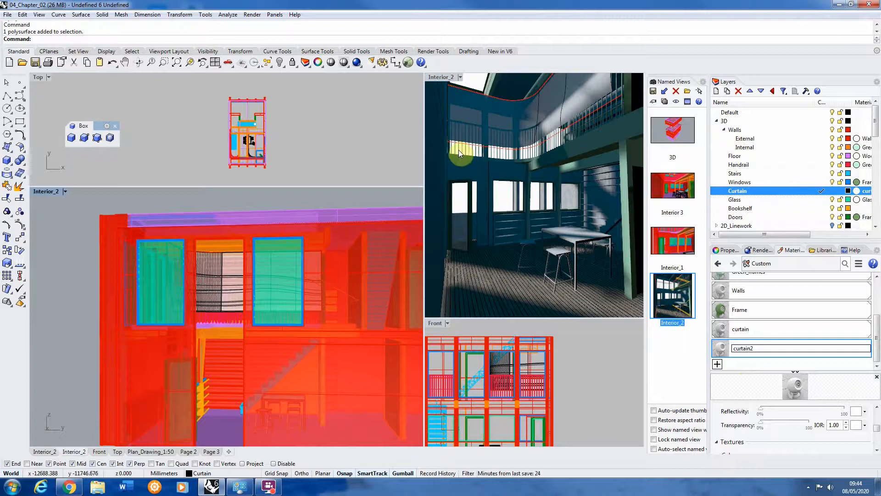
pyautogui.press('Return')
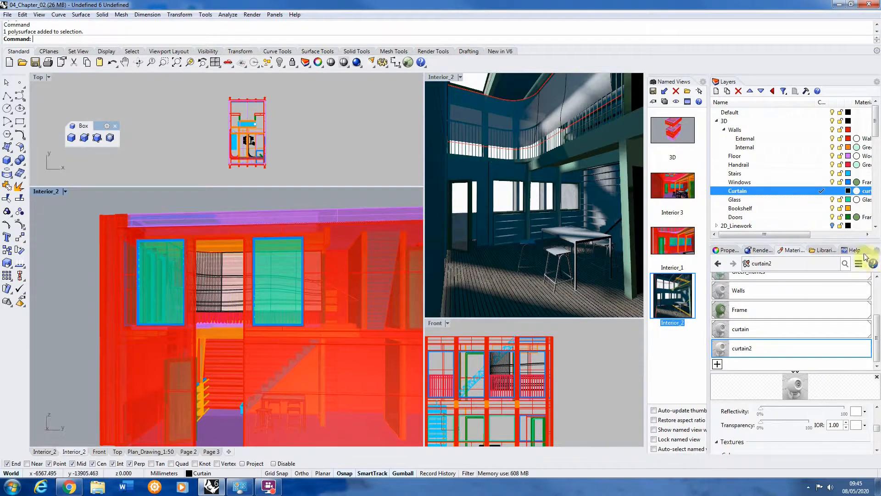
# - Set the transparency of the curtain2 material to about 14%
pyautogui.doubleClick(762, 349)
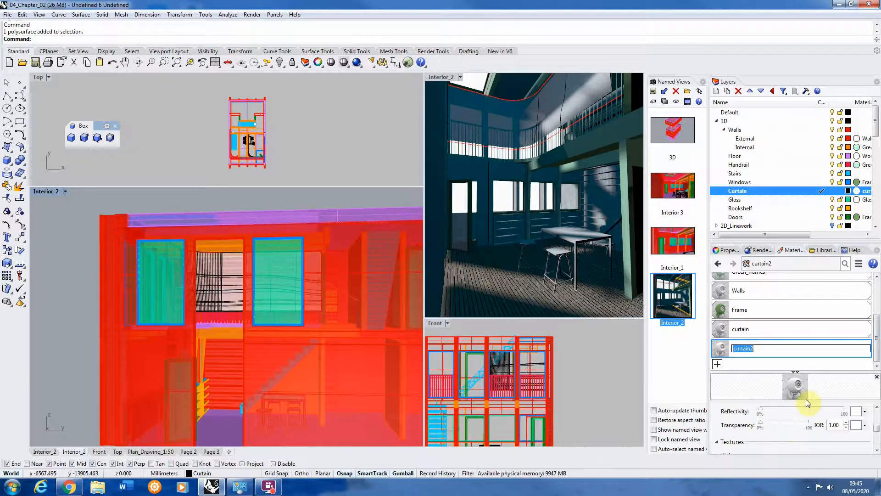
pyautogui.moveTo(779, 374); pyautogui.dragTo(782, 316)
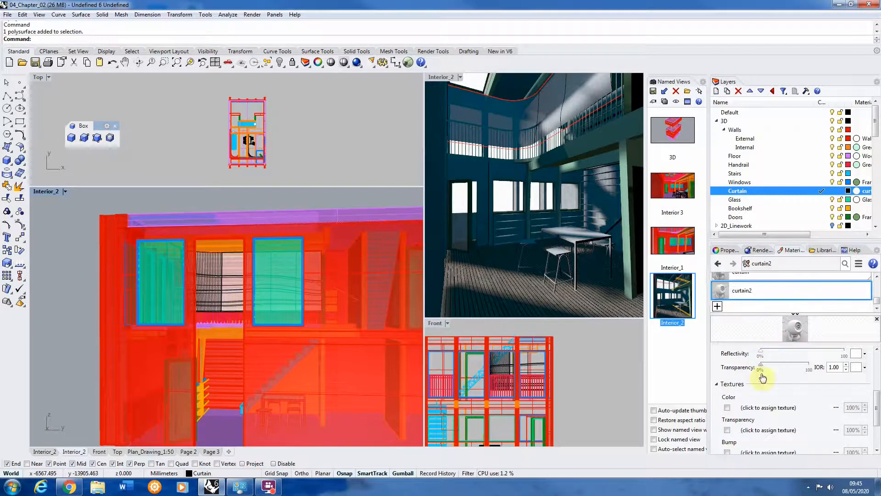
pyautogui.moveTo(762, 369); pyautogui.dragTo(767, 371)
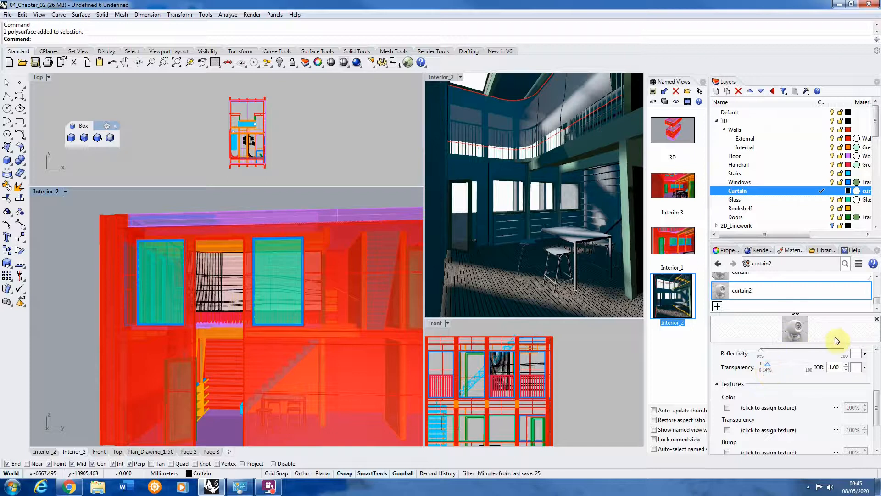
# - Assign Seamless_Grey_Fabric_Texture from the 01_Textures Fabric folder as the color texture of the curtain2 material
pyautogui.moveTo(874, 404); pyautogui.dragTo(876, 410)
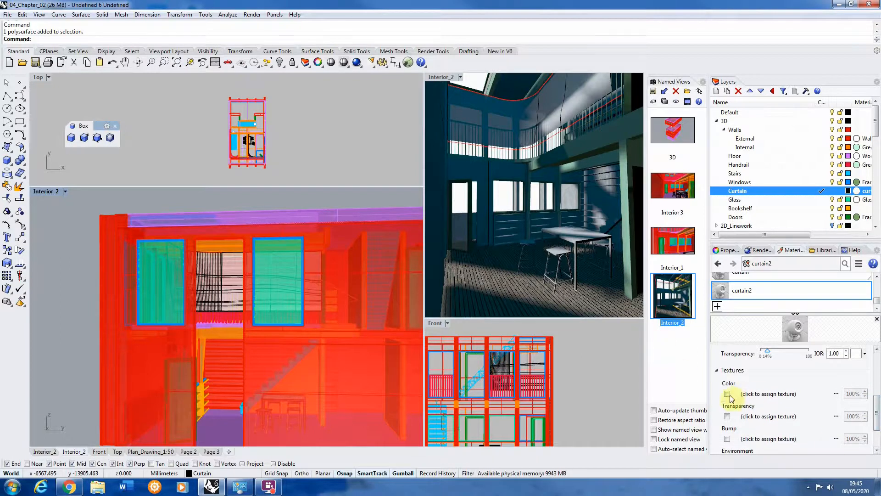
pyautogui.click(762, 395)
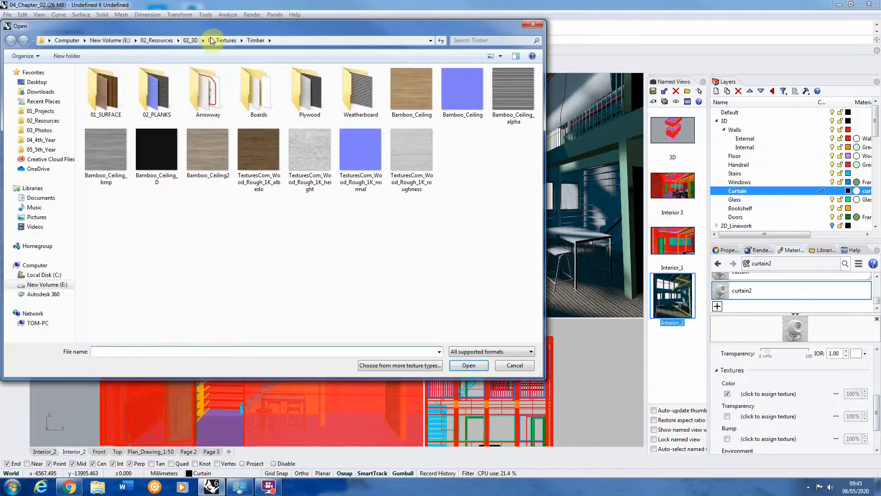
pyautogui.click(225, 41)
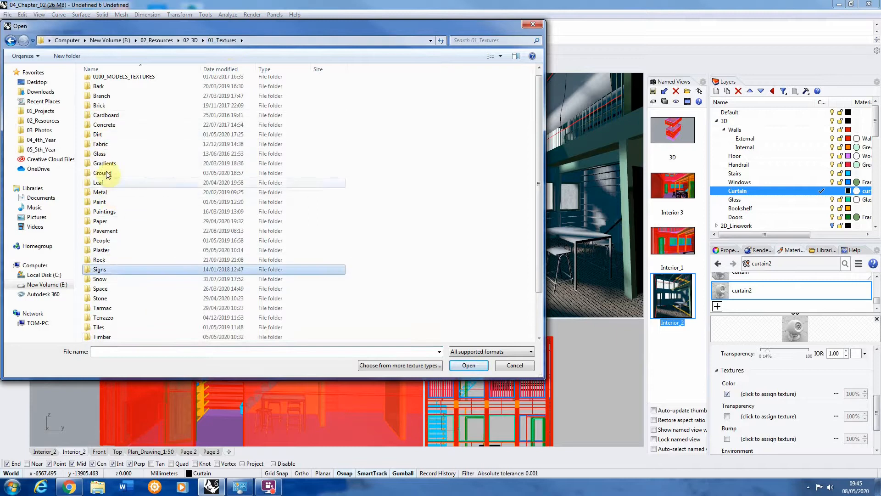
pyautogui.doubleClick(100, 144)
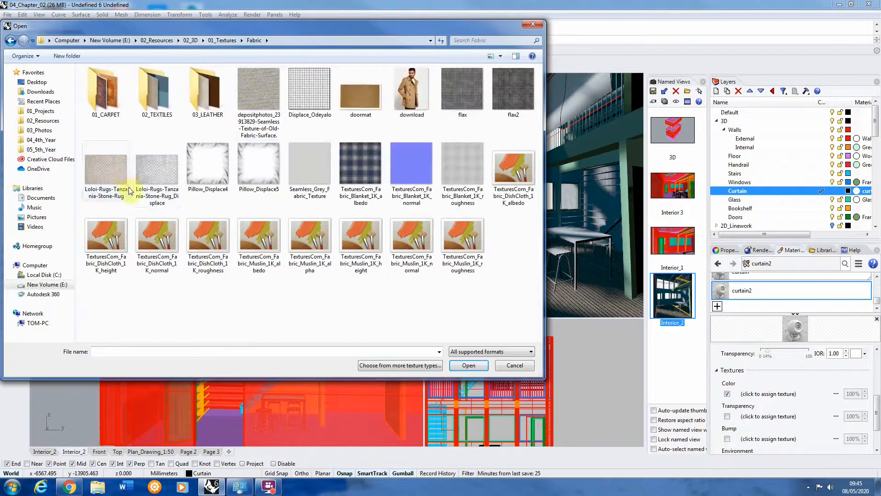
pyautogui.click(299, 164)
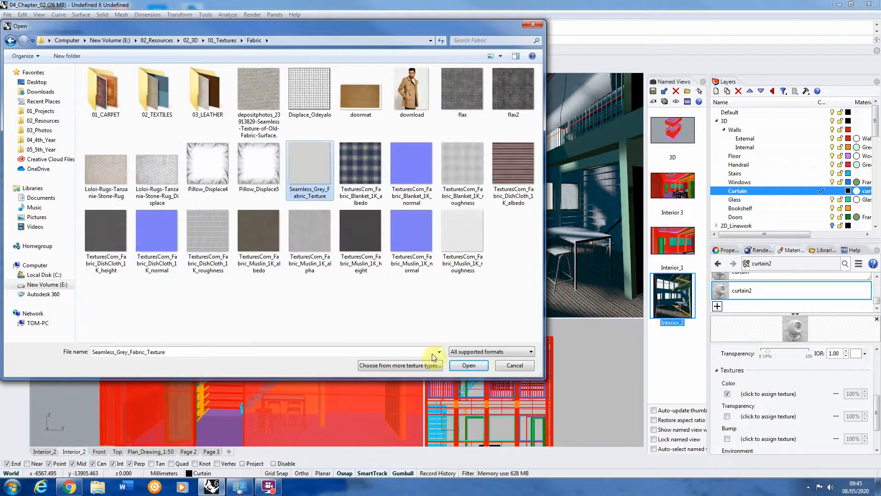
pyautogui.click(468, 366)
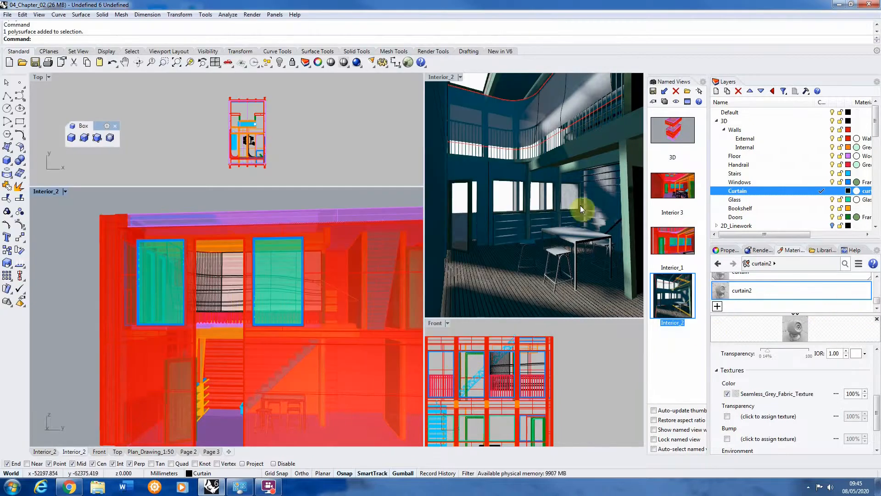
# - Select the curtain polysurface and open its texture mapping properties
pyautogui.click(574, 101)
pyautogui.click(597, 139)
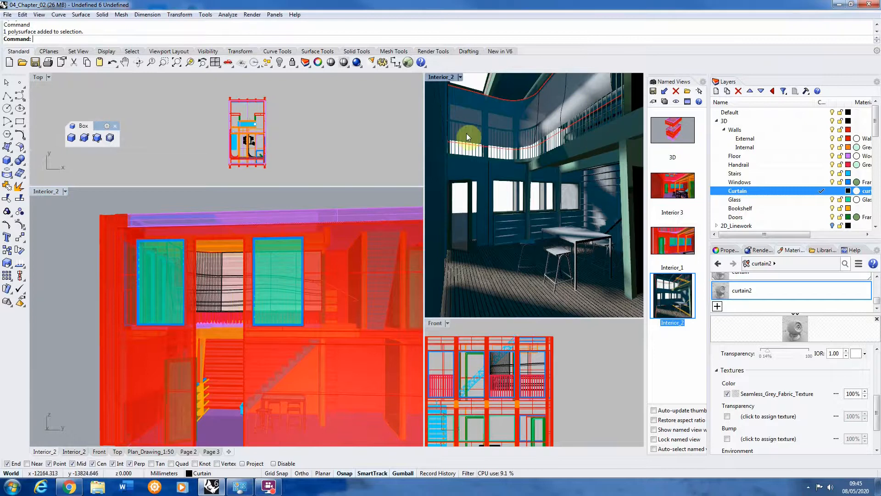
pyautogui.click(210, 275)
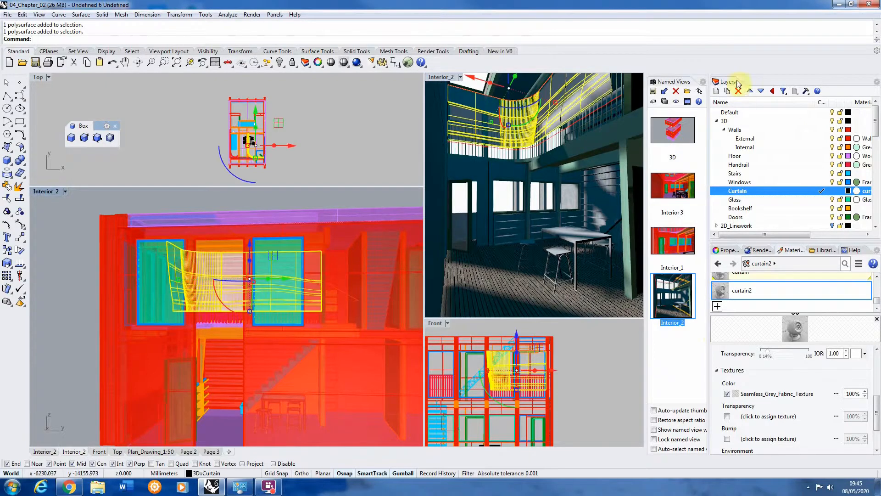
pyautogui.click(725, 250)
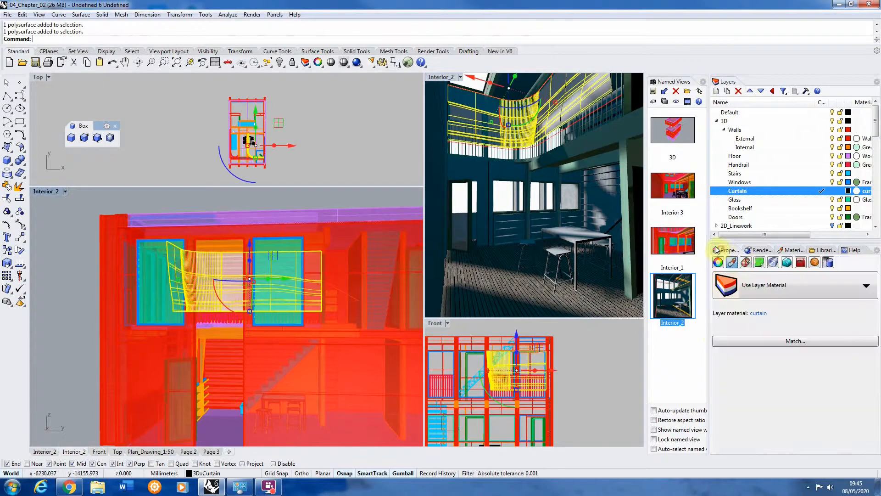
pyautogui.click(752, 264)
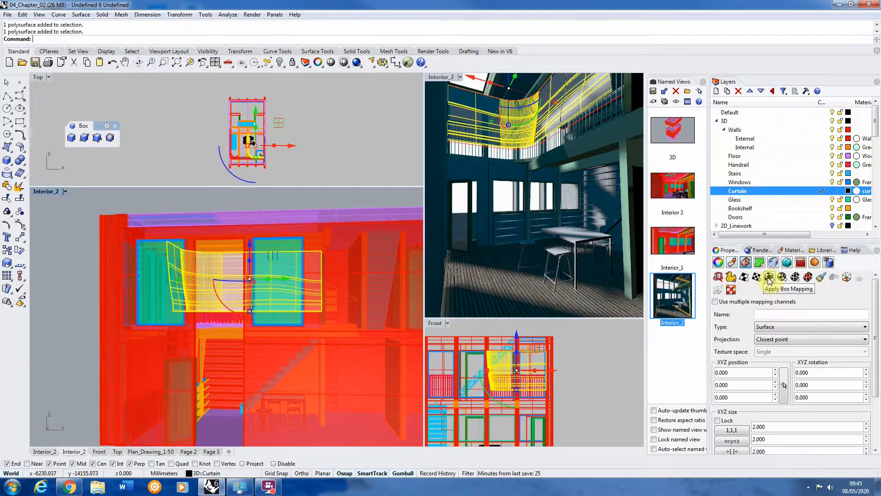
# - Apply a capped box mapping to the curtain, drawing the mapping box freehand beside the building, and deselect the curtain
pyautogui.click(769, 278)
pyautogui.scroll(5, 267, 138)
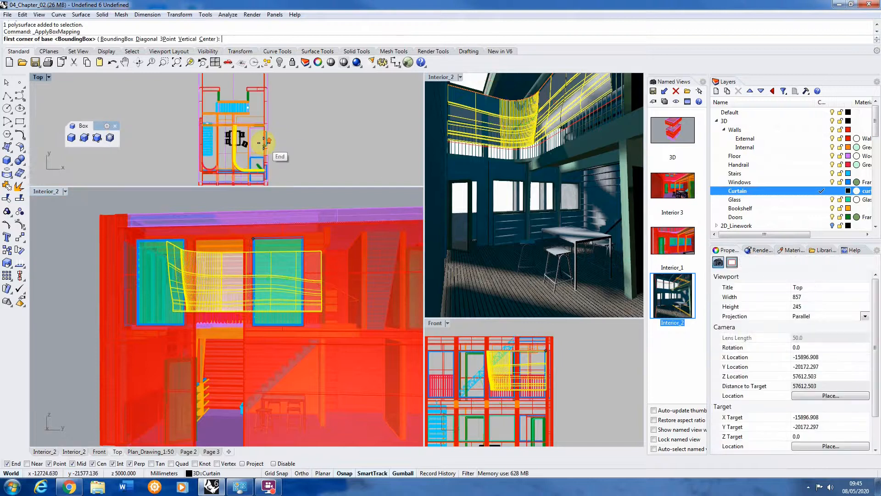
pyautogui.click(293, 125)
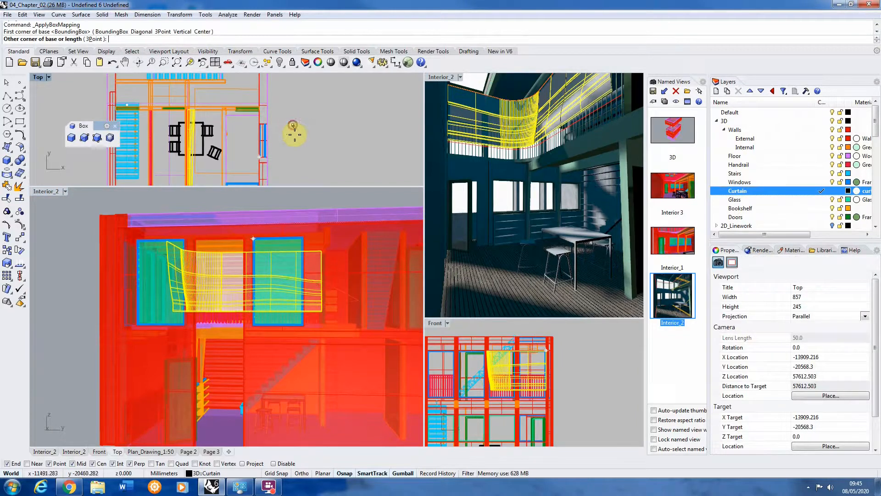
pyautogui.click(339, 171)
pyautogui.scroll(-3, 325, 167)
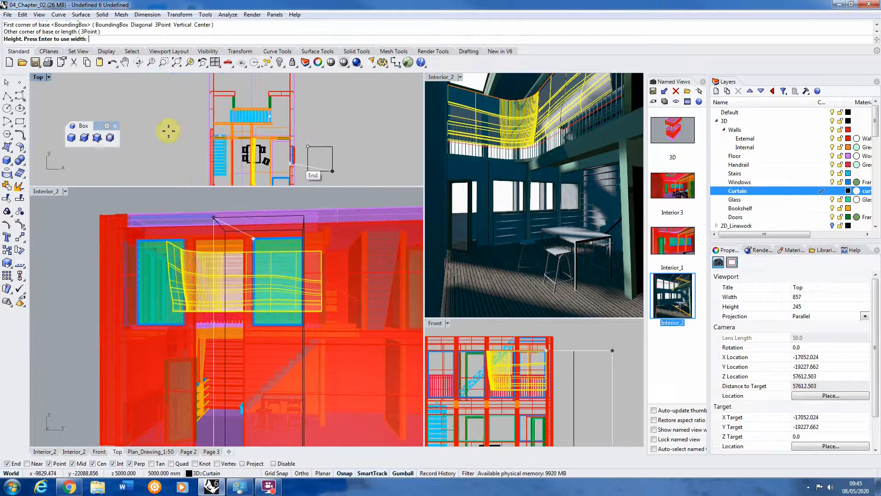
pyautogui.scroll(-10, 90, 236)
pyautogui.scroll(6, 139, 276)
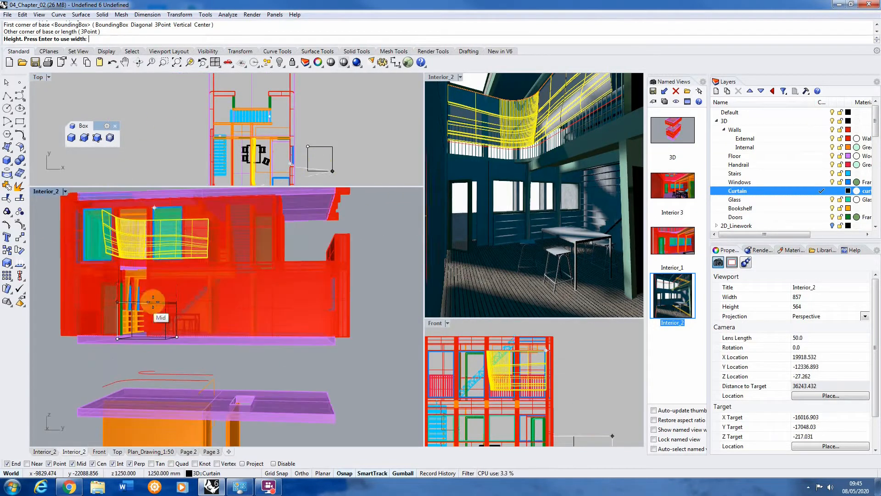
pyautogui.click(167, 291)
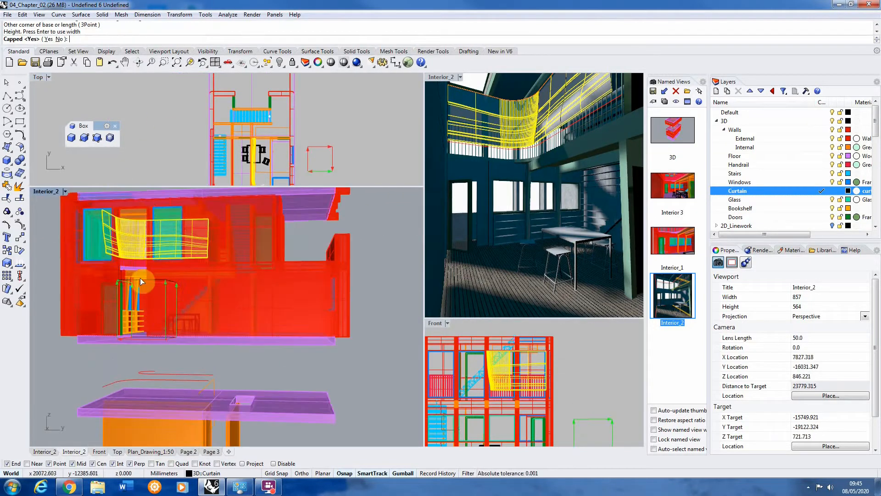
pyautogui.press('Return')
pyautogui.click(372, 311)
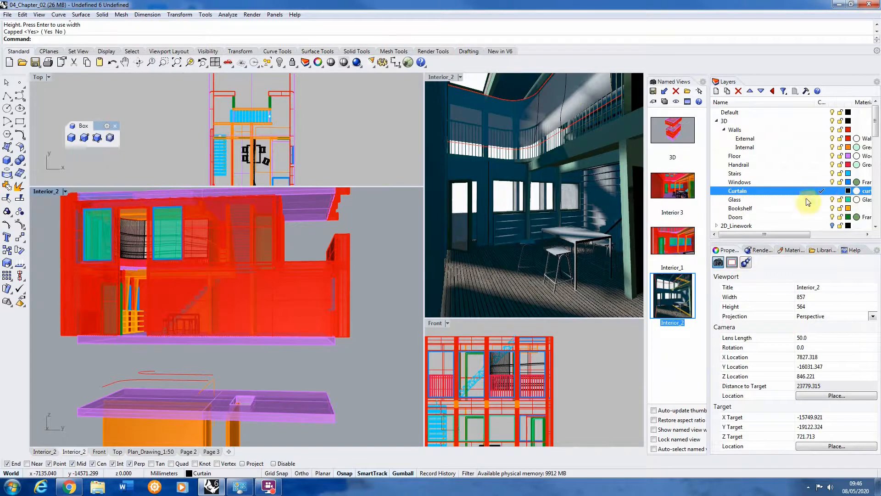
# - Assign the curtain2 material to the Curtain layer
pyautogui.click(793, 251)
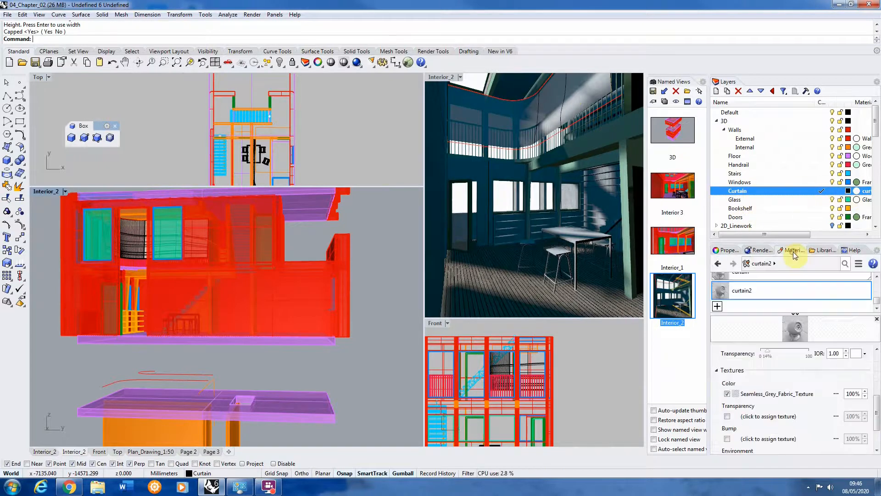
pyautogui.rightClick(748, 296)
pyautogui.click(775, 196)
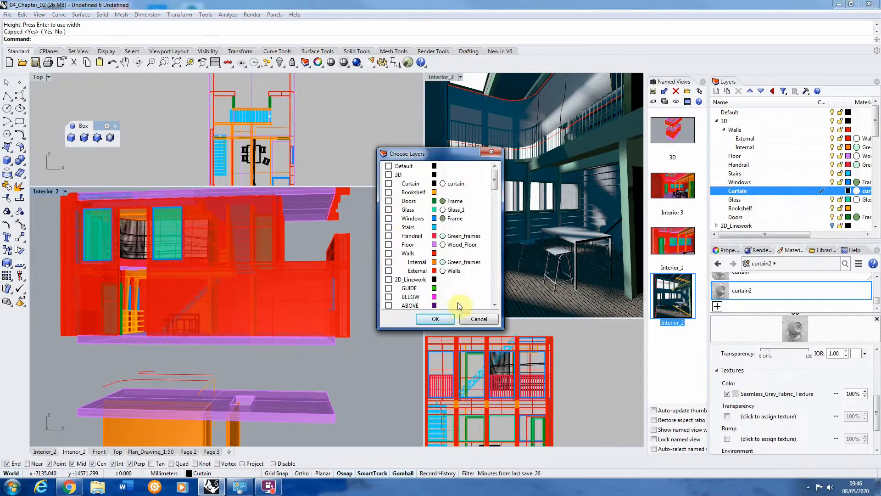
pyautogui.click(389, 184)
pyautogui.click(437, 319)
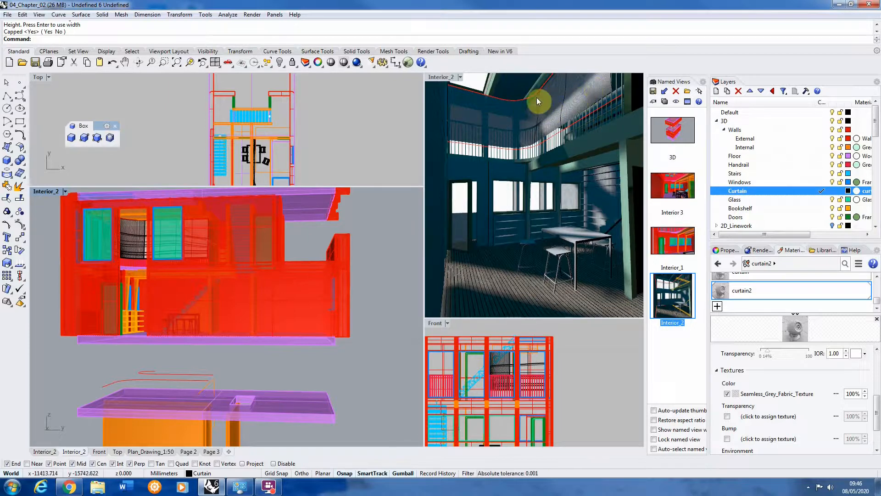
pyautogui.moveTo(359, 239); pyautogui.dragTo(426, 210, button='right')
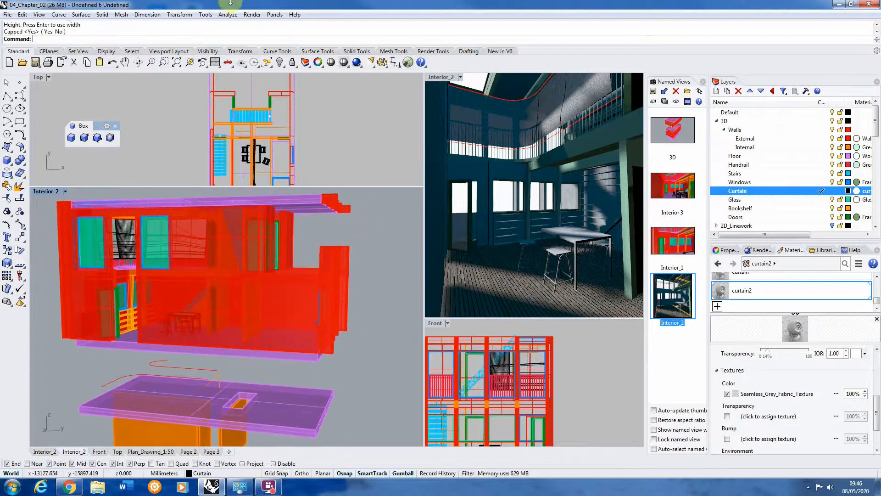
pyautogui.click(252, 14)
pyautogui.click(277, 37)
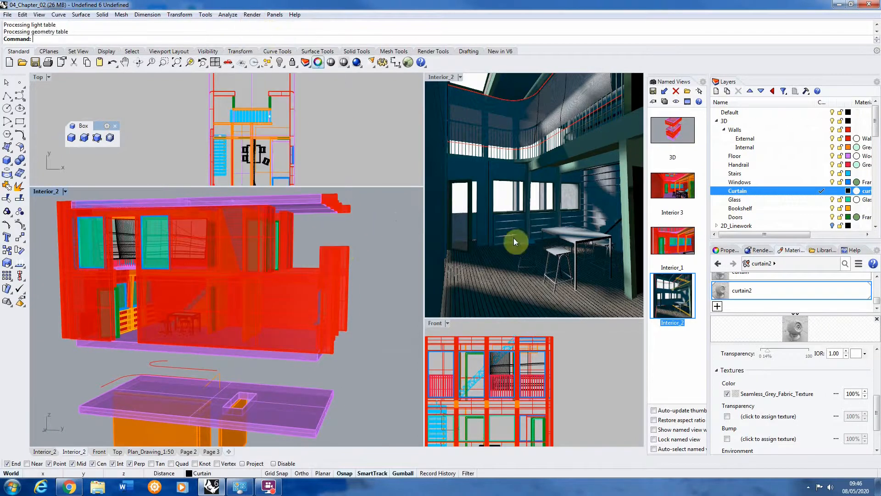
pyautogui.moveTo(449, 49); pyautogui.dragTo(398, 23)
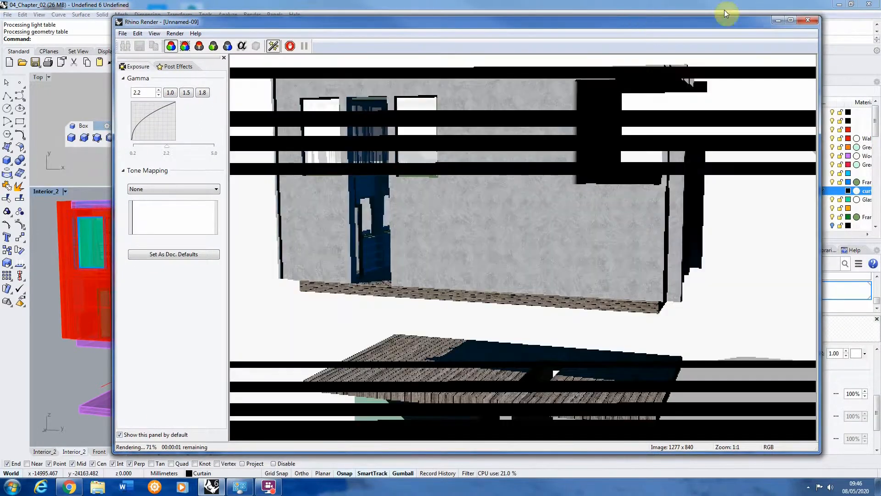
pyautogui.click(810, 20)
# - Make the rendered interior viewport active and check its render resolution and quality properties
pyautogui.click(475, 86)
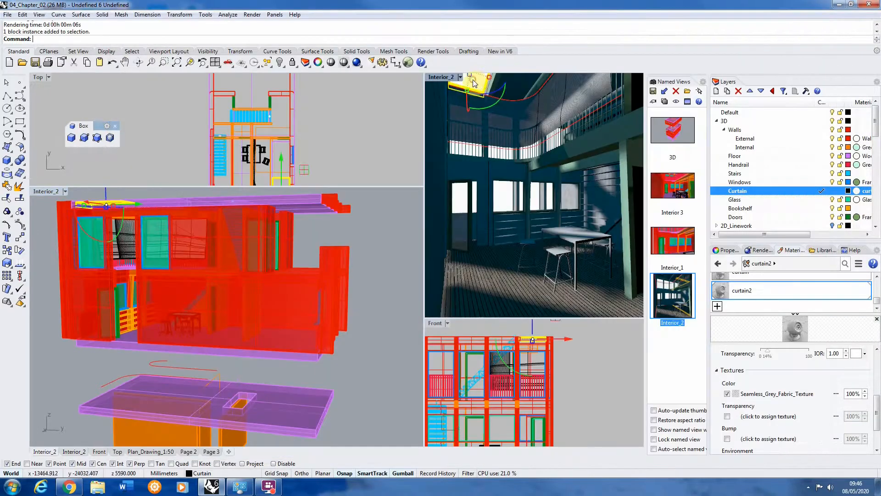
pyautogui.click(250, 15)
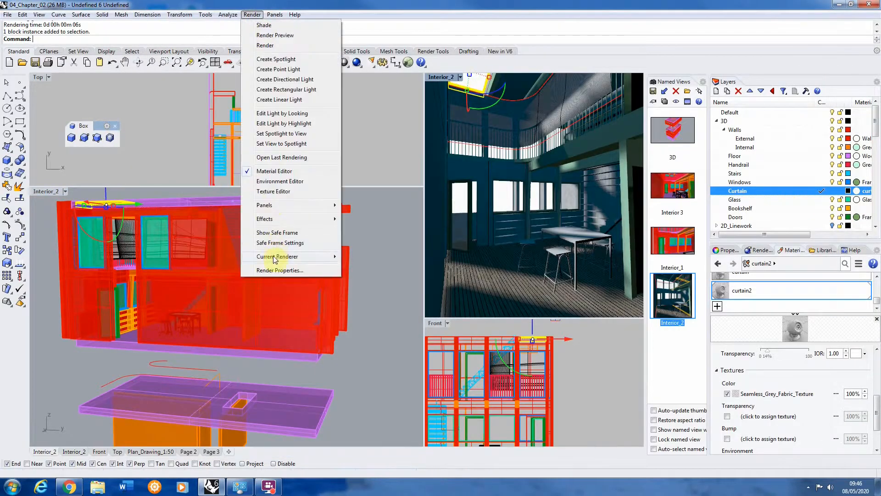
pyautogui.click(278, 270)
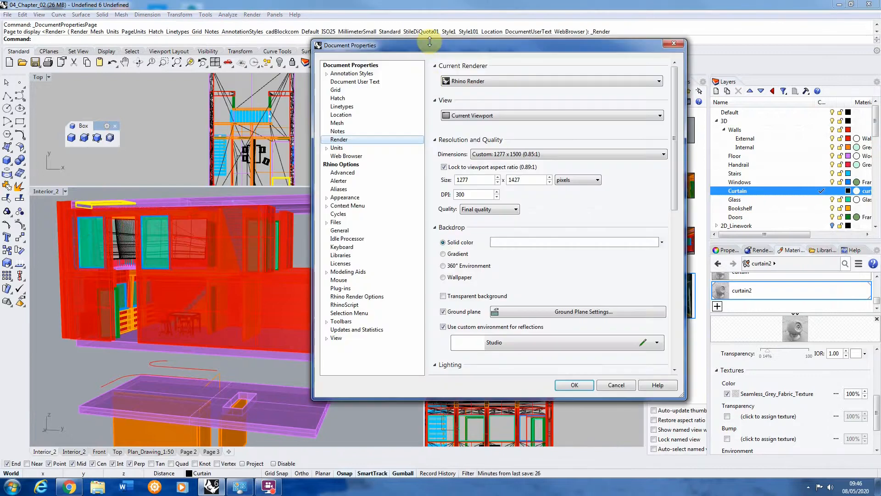
pyautogui.moveTo(500, 49); pyautogui.dragTo(342, 25)
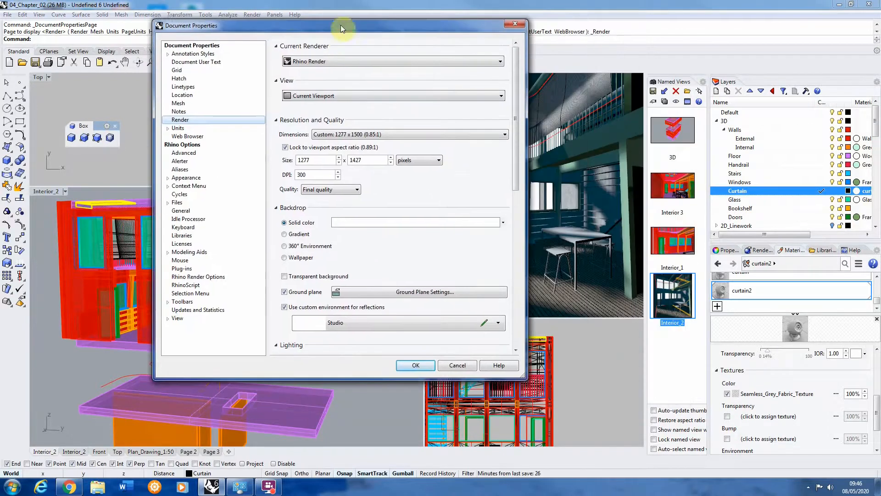
pyautogui.click(417, 363)
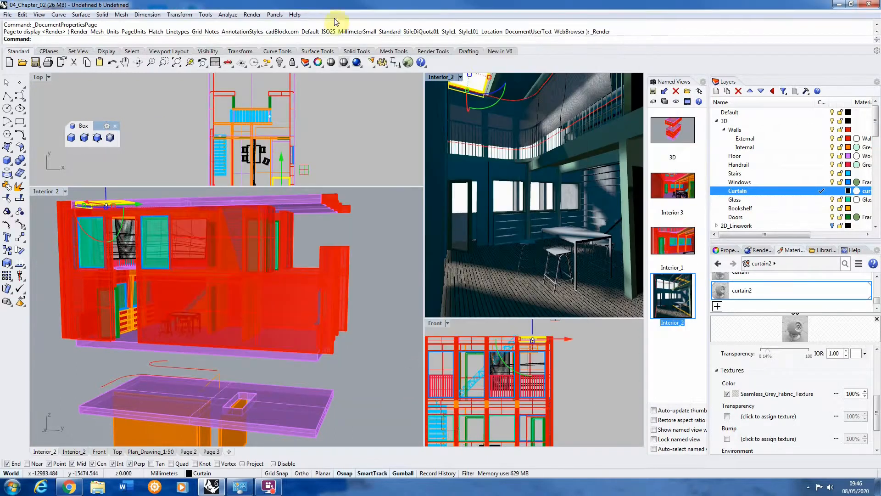
# - Render a preview of the interior view, examine the curtain at the upper windows up close, and close the preview
pyautogui.click(252, 14)
pyautogui.click(255, 23)
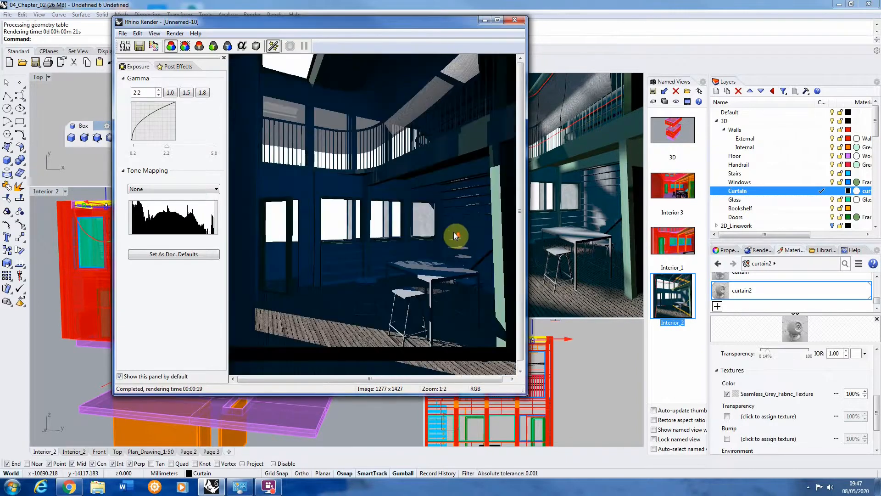
pyautogui.scroll(2, 247, 125)
pyautogui.scroll(-1, 244, 235)
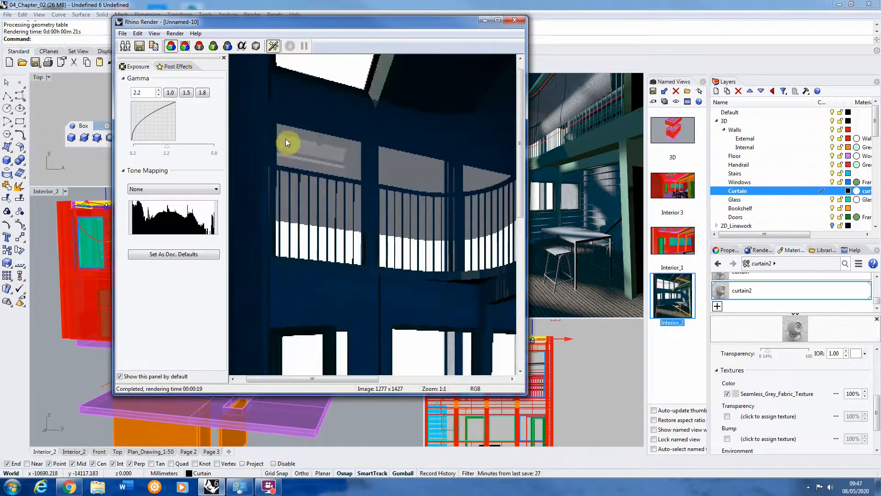
pyautogui.scroll(-1, 370, 184)
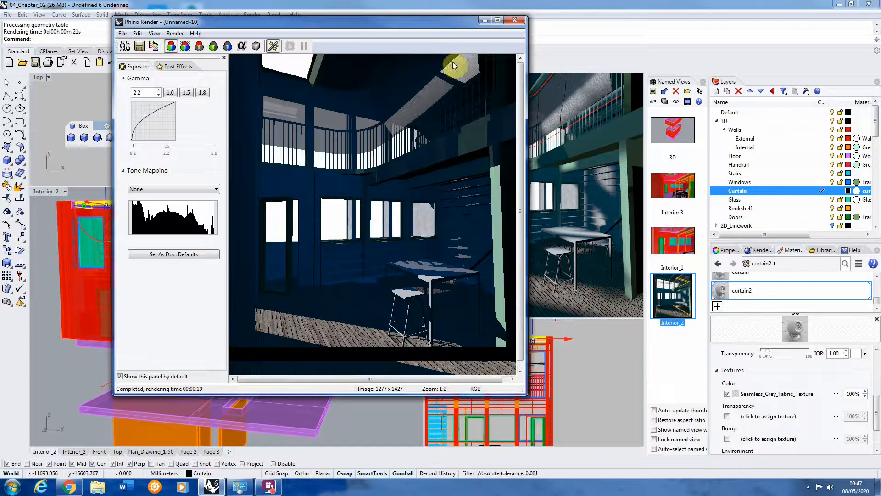
pyautogui.click(516, 20)
# - Hide the curtain polysurface in front of the upper windows of the interior view
pyautogui.click(504, 126)
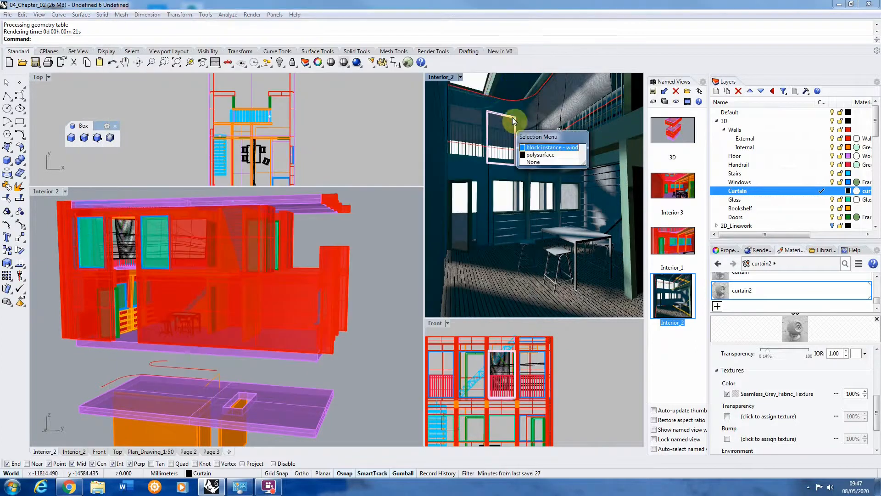
pyautogui.click(530, 156)
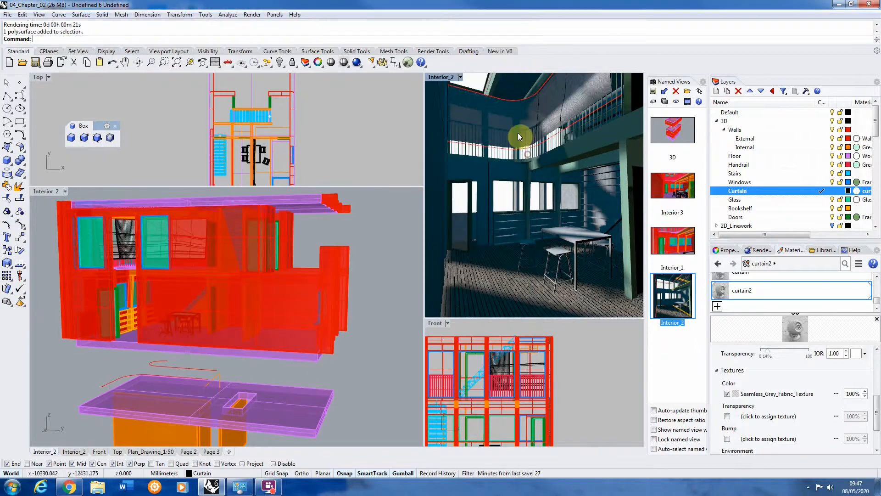
pyautogui.click(278, 67)
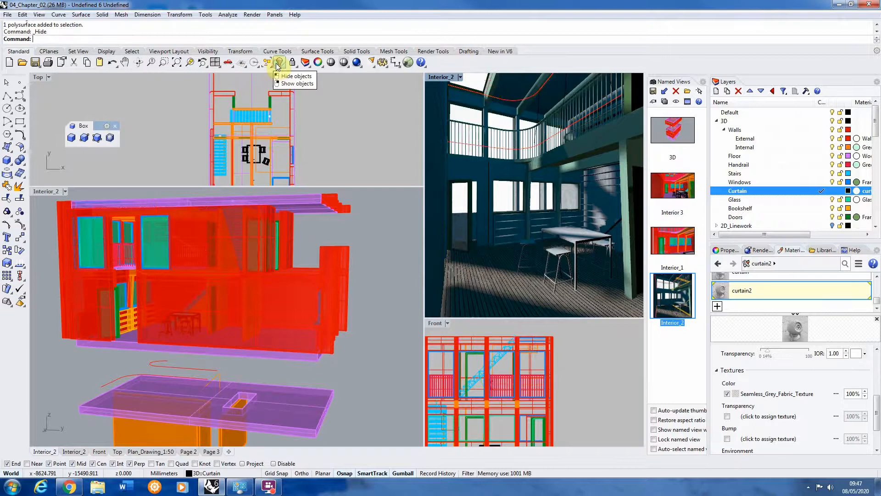
# - Select the curtain's upper and lower curves and its vertical profile curves together and hide them
pyautogui.click(509, 100)
pyautogui.click(502, 151)
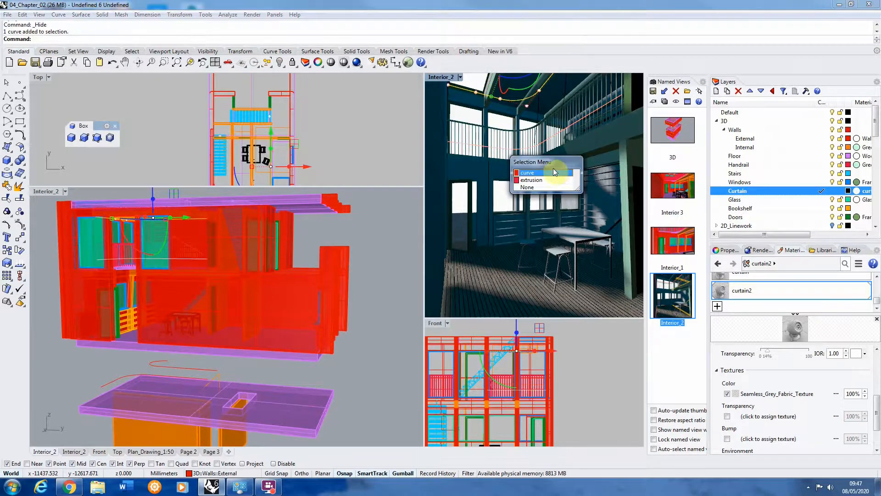
pyautogui.click(550, 172)
pyautogui.keyDown('shift'); pyautogui.click(537, 122); pyautogui.keyUp('shift')
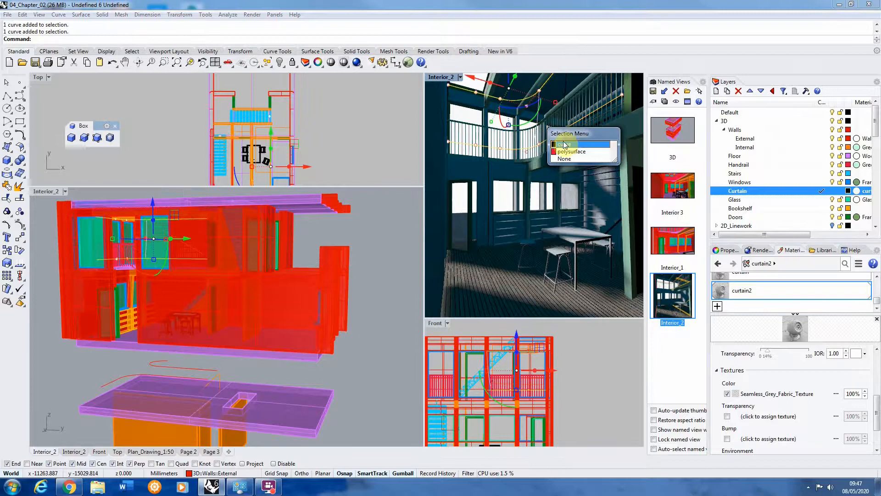
pyautogui.click(565, 141)
pyautogui.keyDown('shift'); pyautogui.click(564, 92); pyautogui.keyUp('shift')
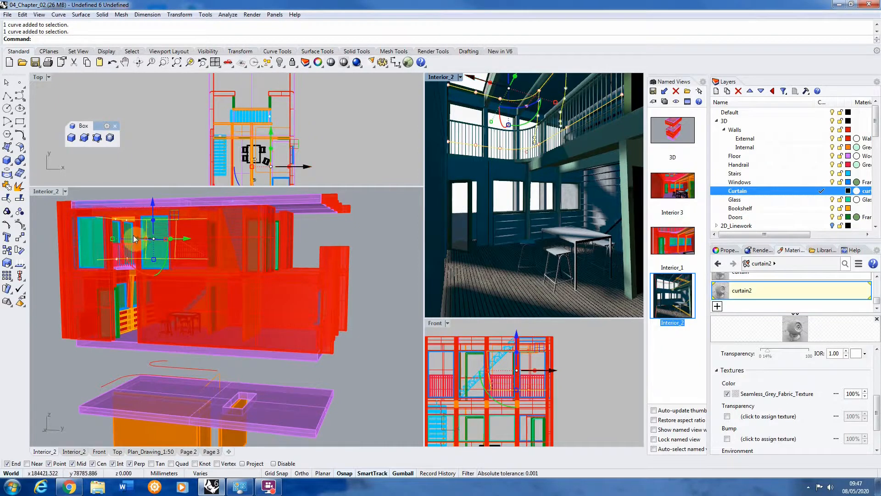
pyautogui.scroll(6, 177, 242)
pyautogui.scroll(2, 201, 237)
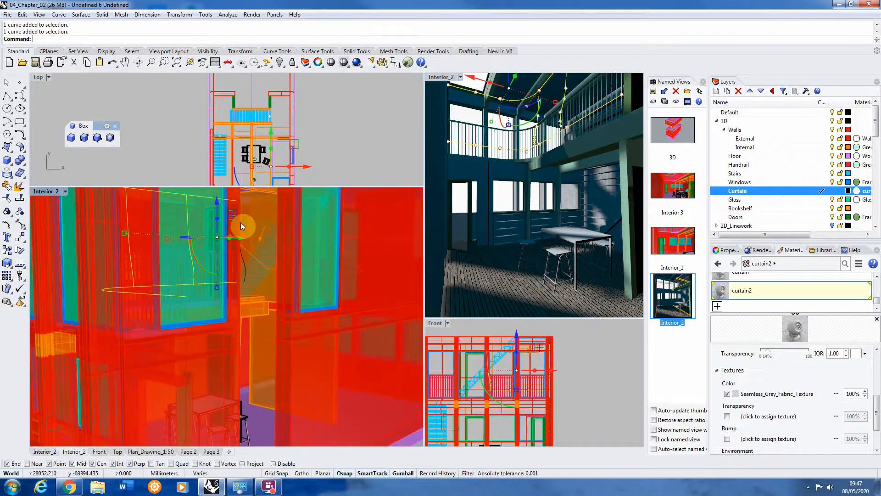
pyautogui.keyDown('shift'); pyautogui.click(246, 269); pyautogui.keyUp('shift')
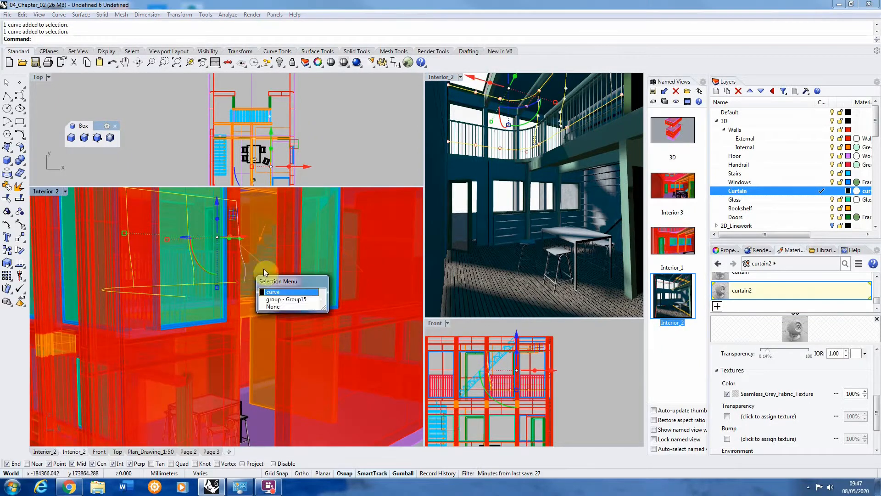
pyautogui.click(285, 293)
pyautogui.moveTo(283, 273); pyautogui.dragTo(221, 226, button='right')
pyautogui.scroll(-6, 235, 242)
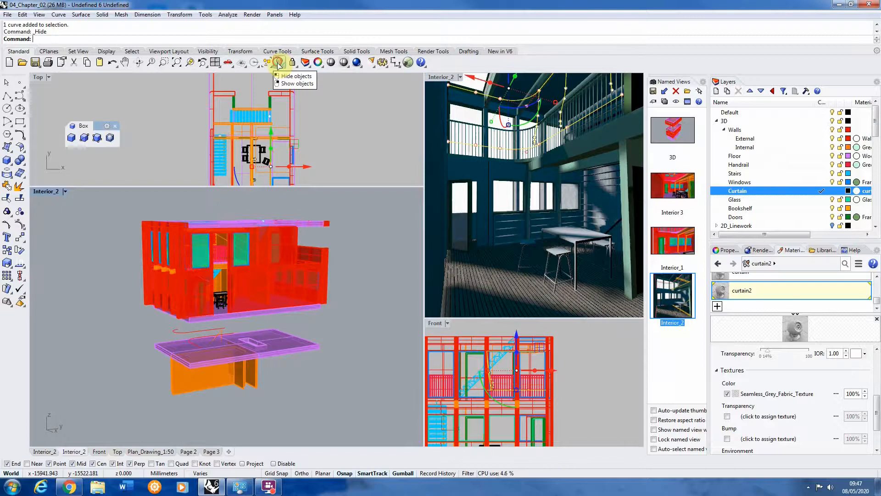
pyautogui.click(280, 63)
# - Hide the remaining vertical curtain curve near the end of the balcony handrail
pyautogui.scroll(8, 183, 242)
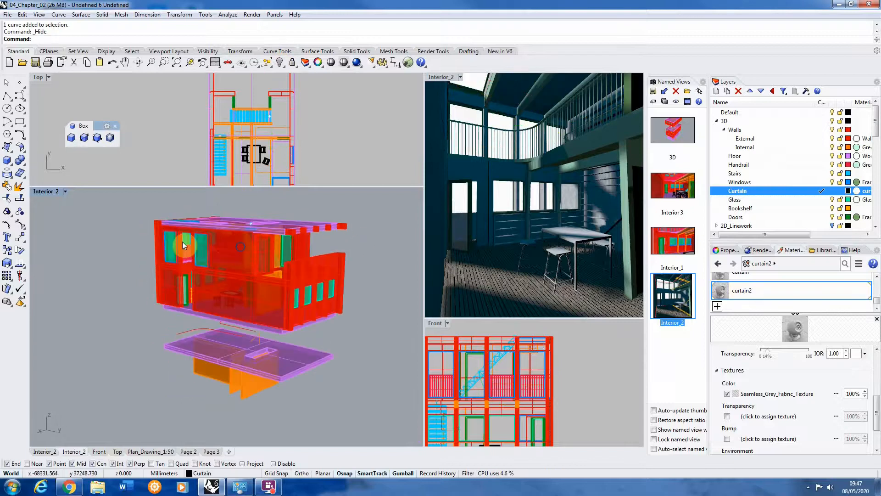
pyautogui.moveTo(235, 238); pyautogui.dragTo(133, 251, button='right')
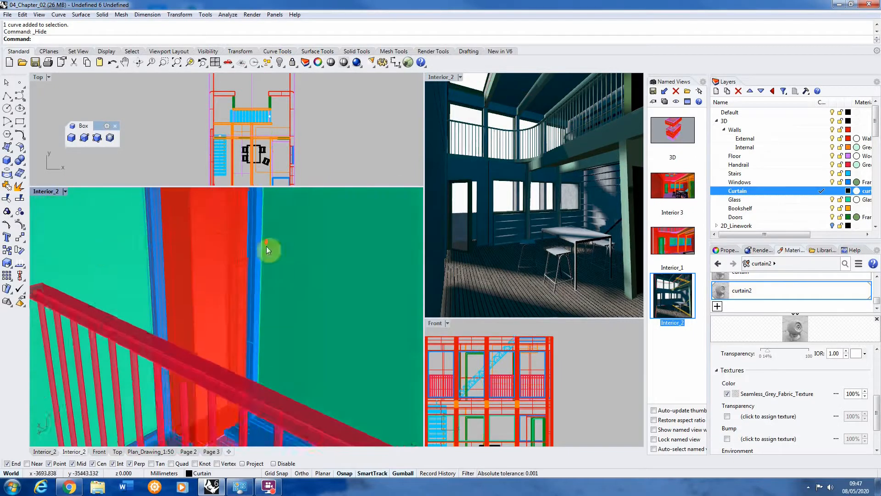
pyautogui.moveTo(267, 249); pyautogui.dragTo(167, 260, button='right')
pyautogui.click(119, 256)
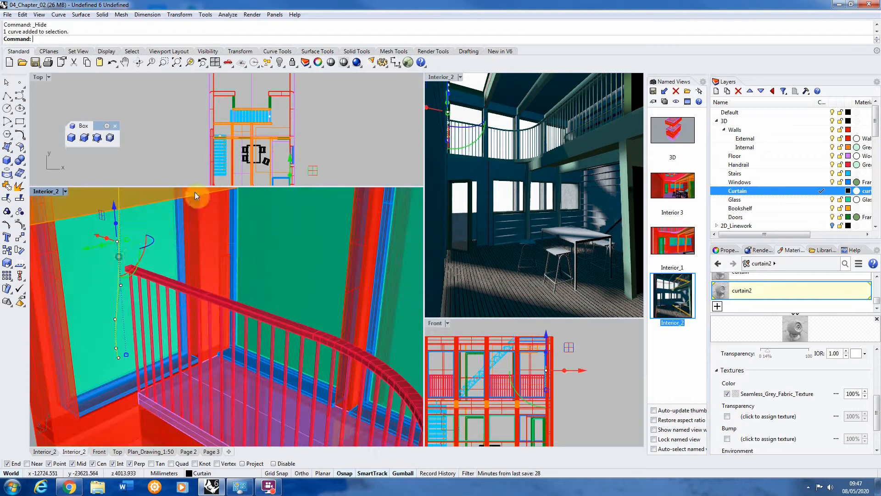
pyautogui.click(279, 64)
pyautogui.moveTo(223, 242); pyautogui.dragTo(381, 208, button='right')
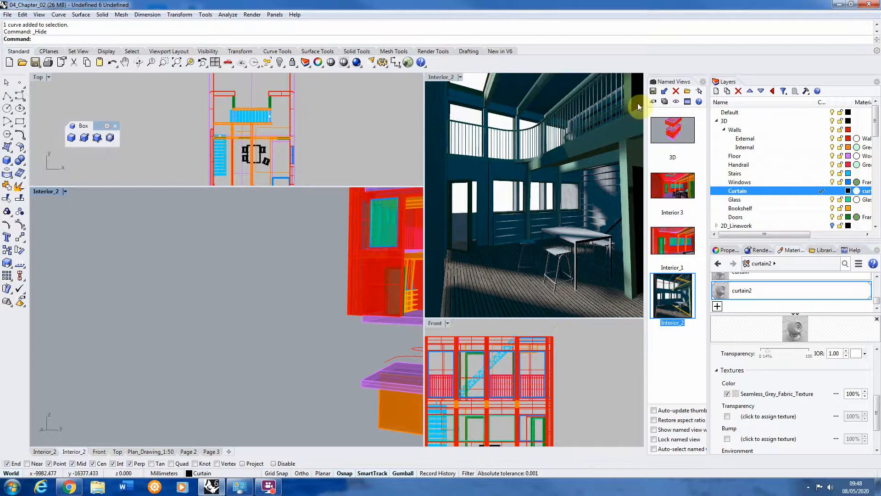
pyautogui.click(252, 15)
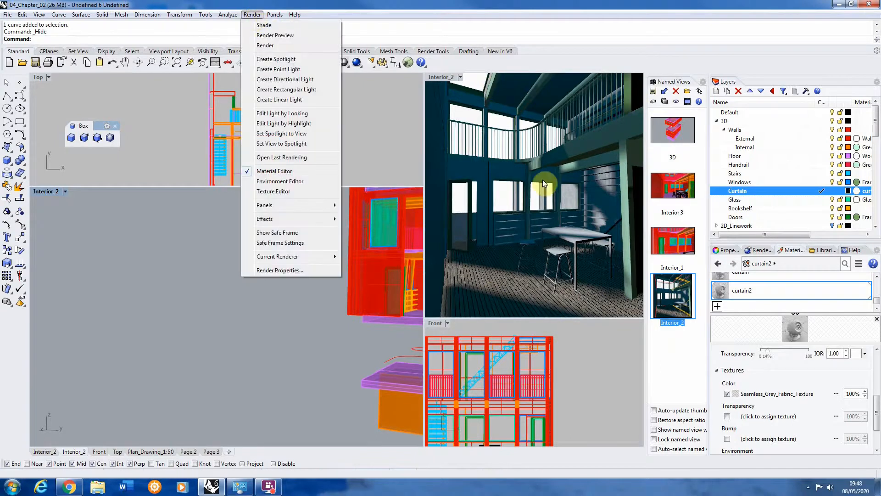
pyautogui.click(492, 13)
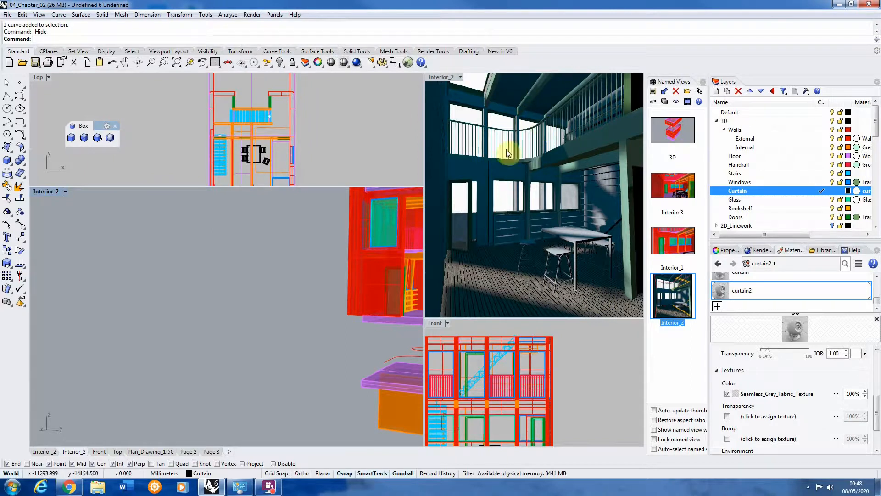
pyautogui.click(252, 14)
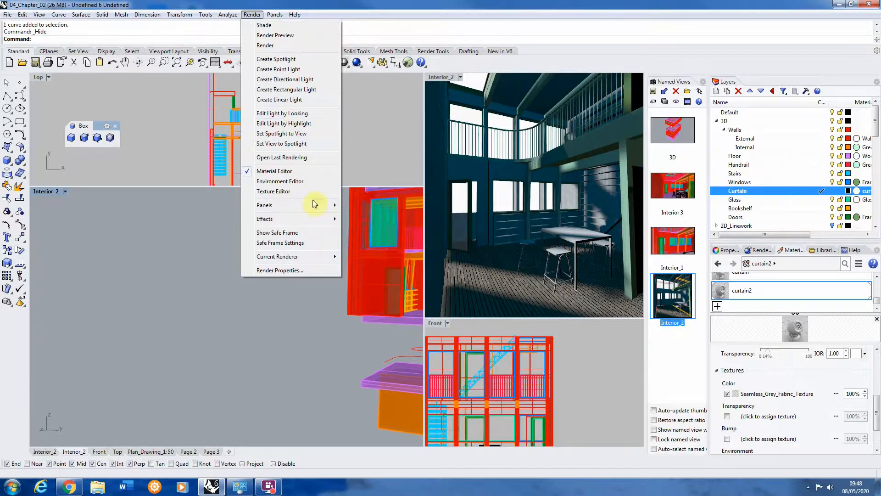
pyautogui.click(278, 270)
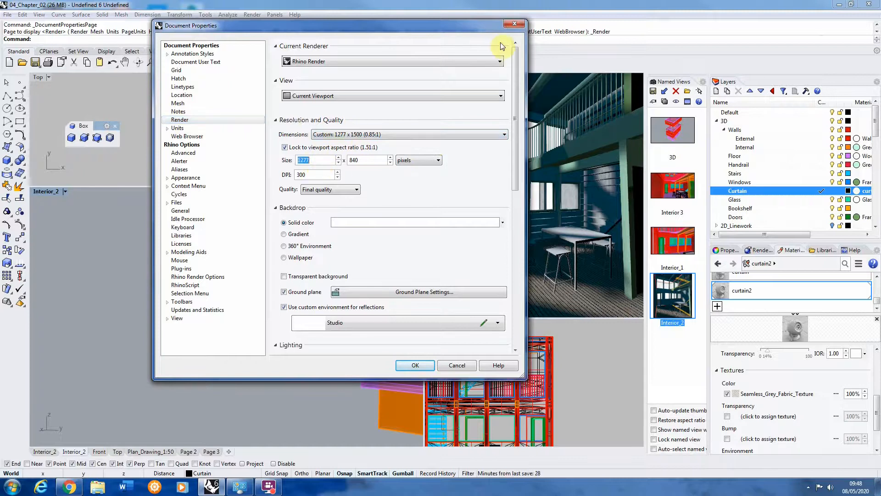
pyautogui.click(515, 23)
# - Activate the rendered interior viewport, review and accept its render properties, and run a full render of the view without the curtain
pyautogui.click(482, 121)
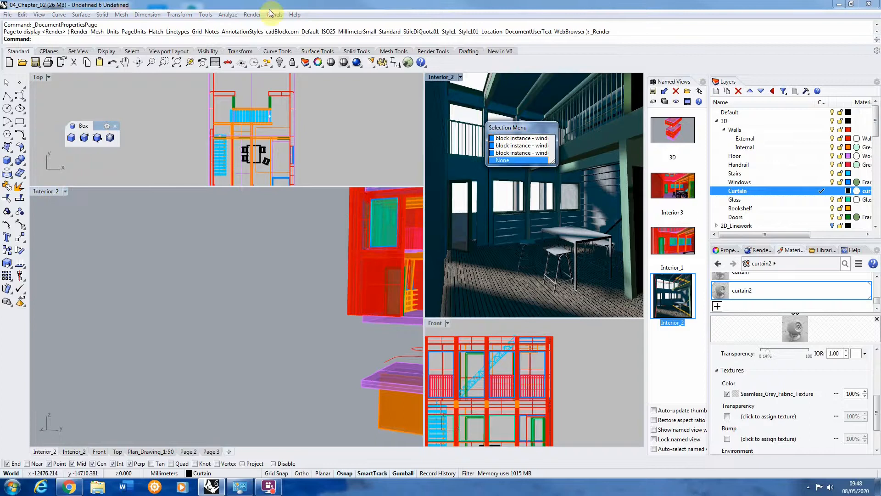
pyautogui.click(252, 14)
pyautogui.click(252, 14)
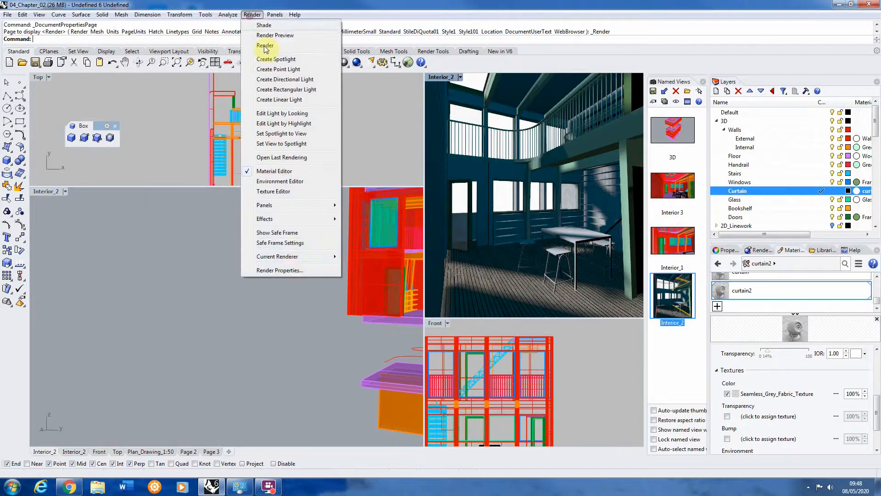
pyautogui.click(287, 271)
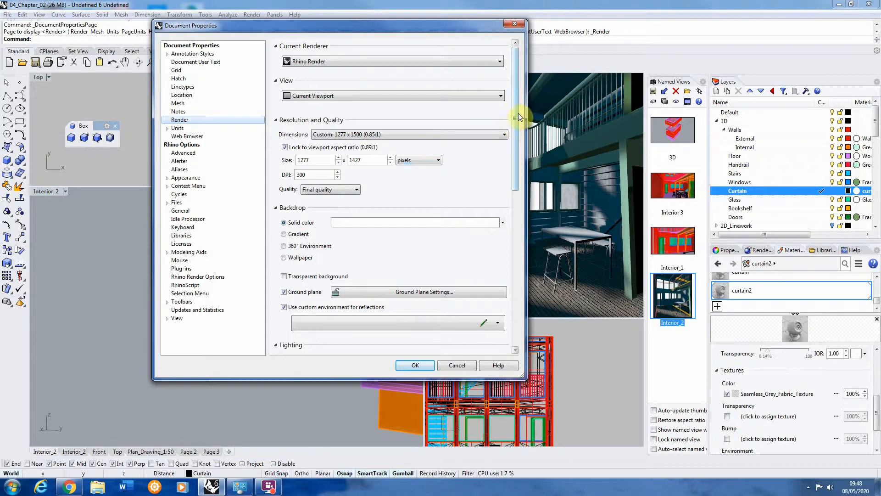
pyautogui.moveTo(518, 113); pyautogui.dragTo(519, 115)
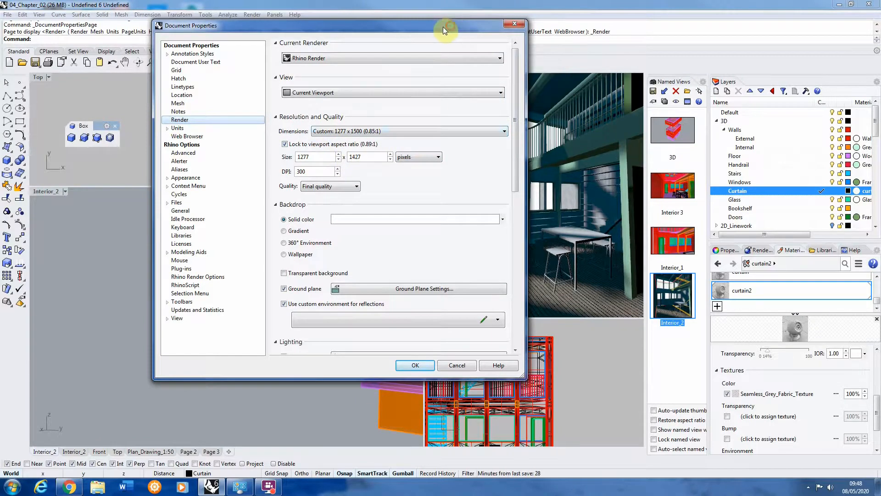
pyautogui.moveTo(442, 26); pyautogui.dragTo(319, 28)
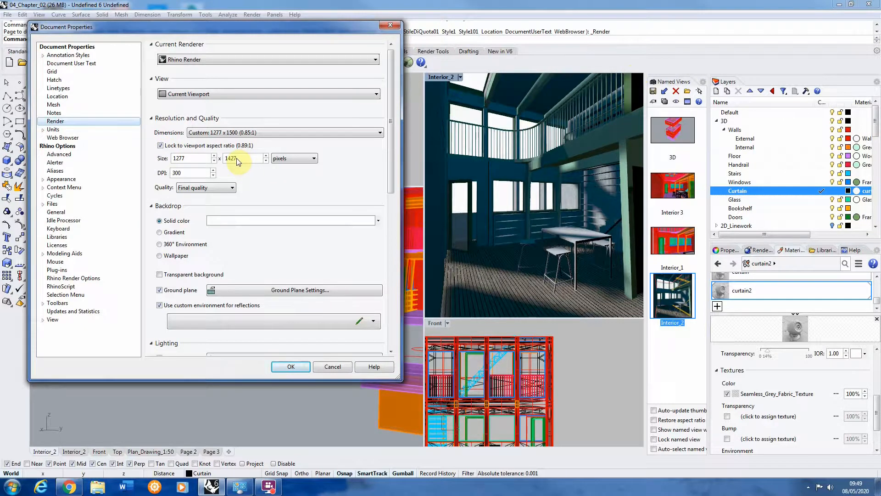
pyautogui.click(294, 370)
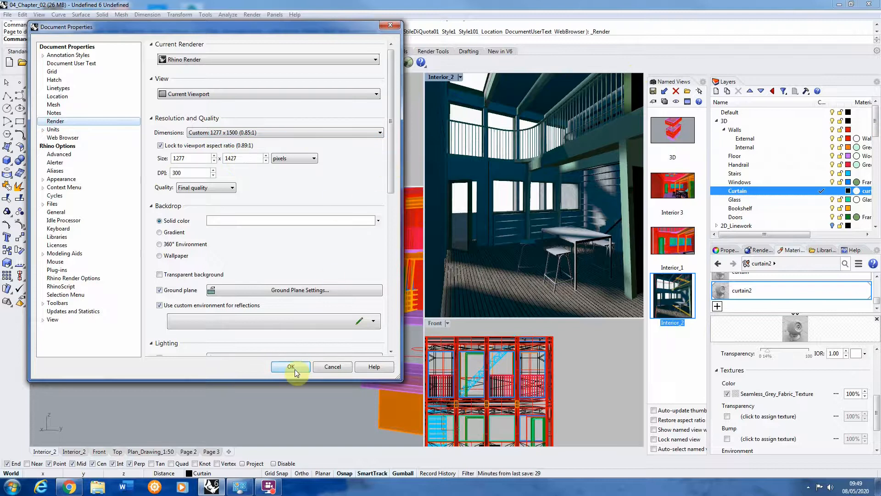
pyautogui.click(252, 15)
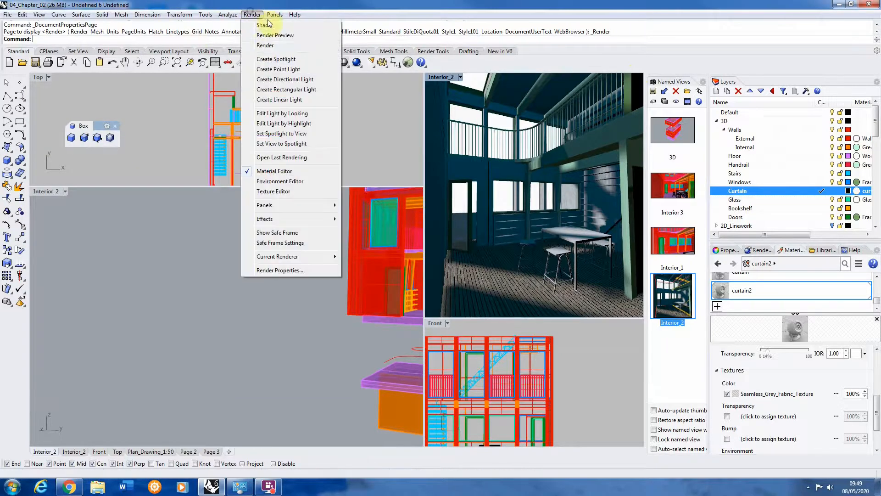
pyautogui.click(272, 46)
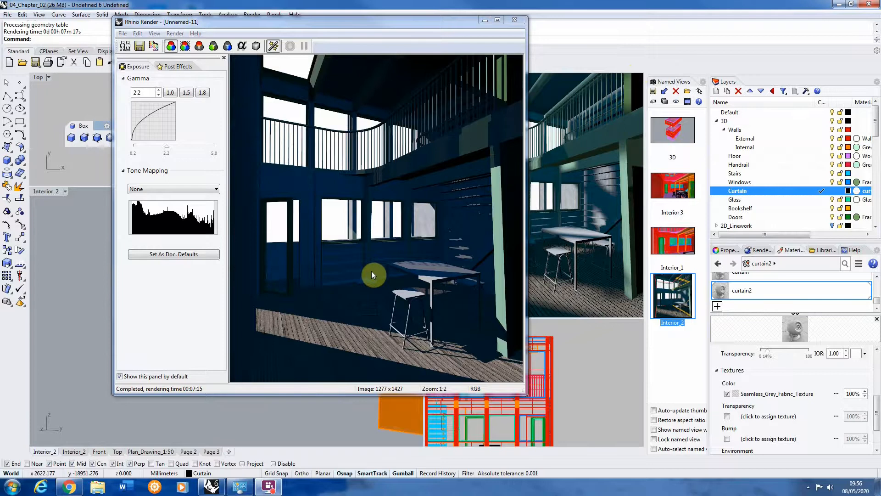
# - Save the finished render as JPEG file 3 in the 04 lesson folder and close the render window
pyautogui.click(140, 46)
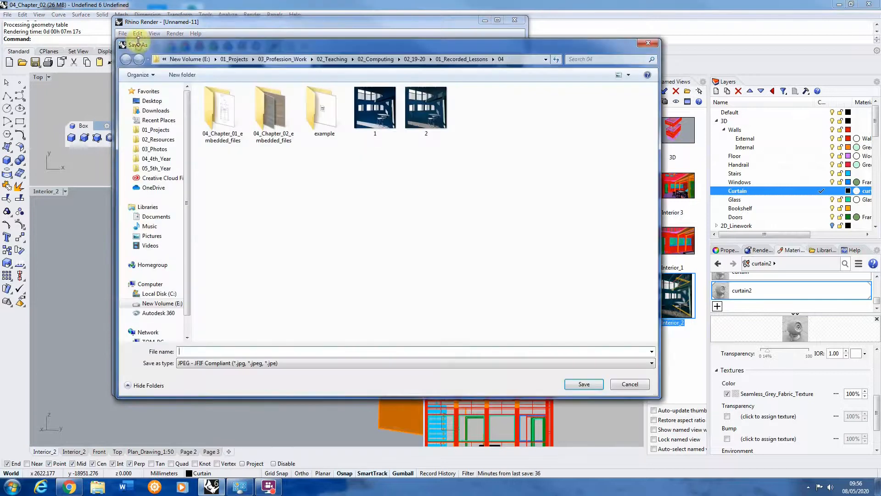
pyautogui.click(225, 352)
pyautogui.write('3')
pyautogui.click(225, 362)
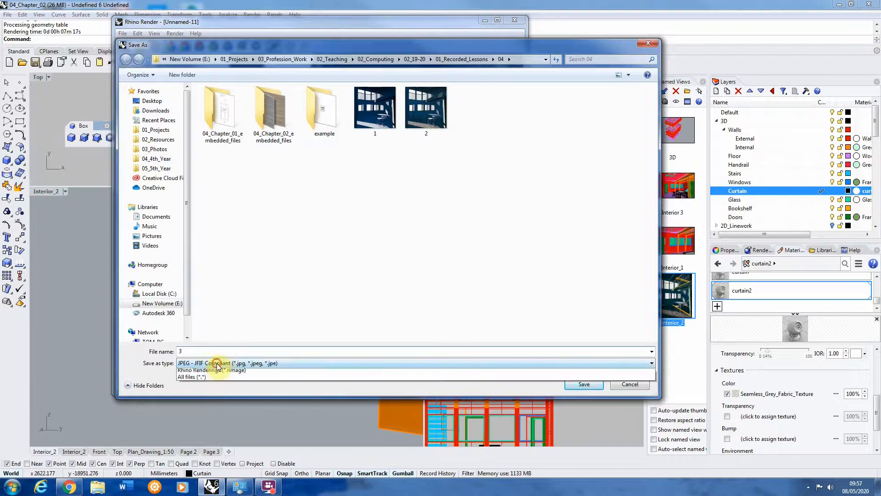
pyautogui.click(211, 379)
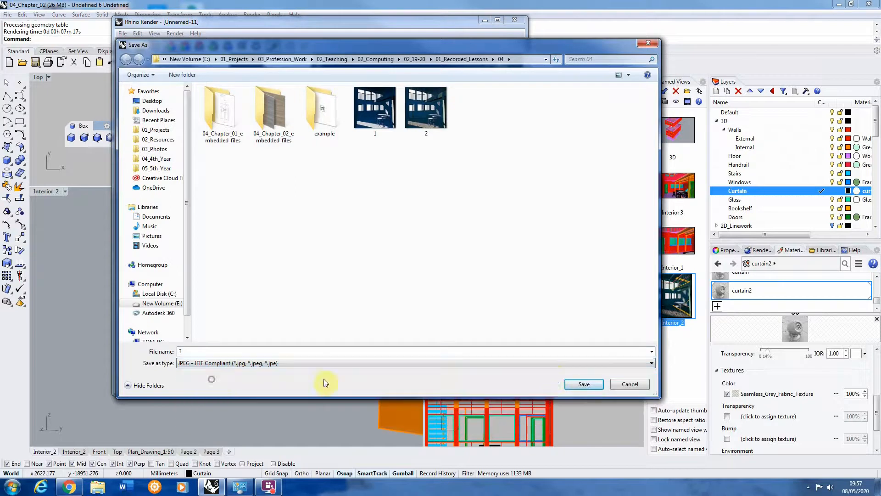
pyautogui.click(582, 385)
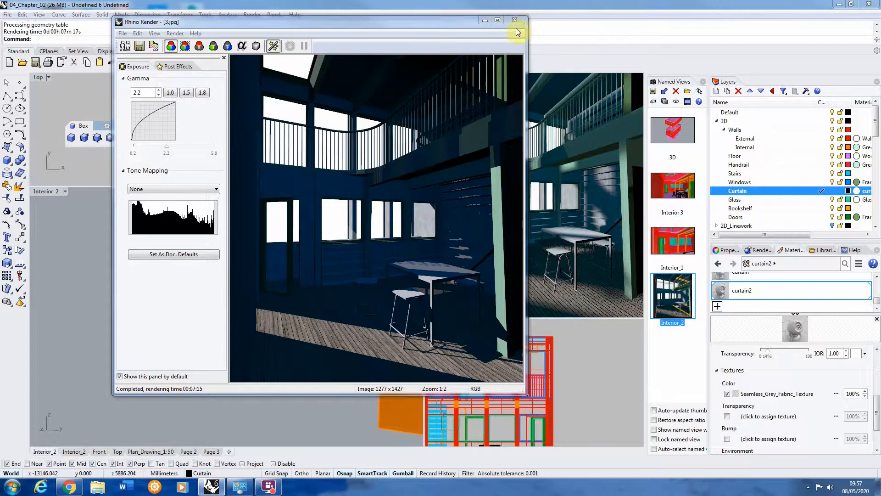
pyautogui.click(516, 20)
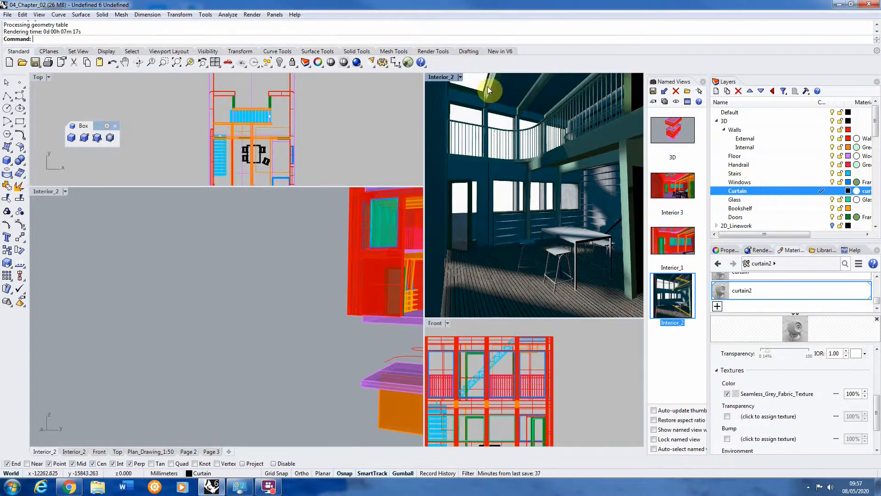
# - Select all objects visible in the rendered interior view with SelVisible over its full extent, and add the door block to the selection
pyautogui.click(476, 83)
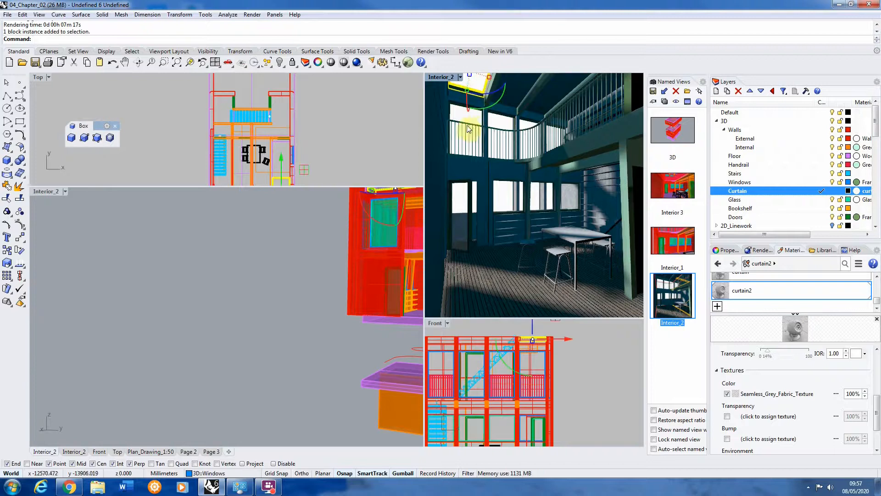
pyautogui.write('Se')
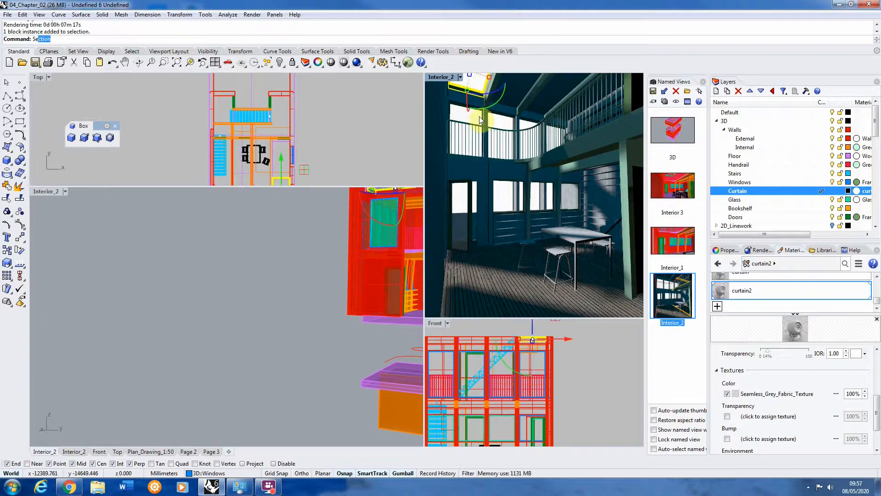
pyautogui.write('Visible')
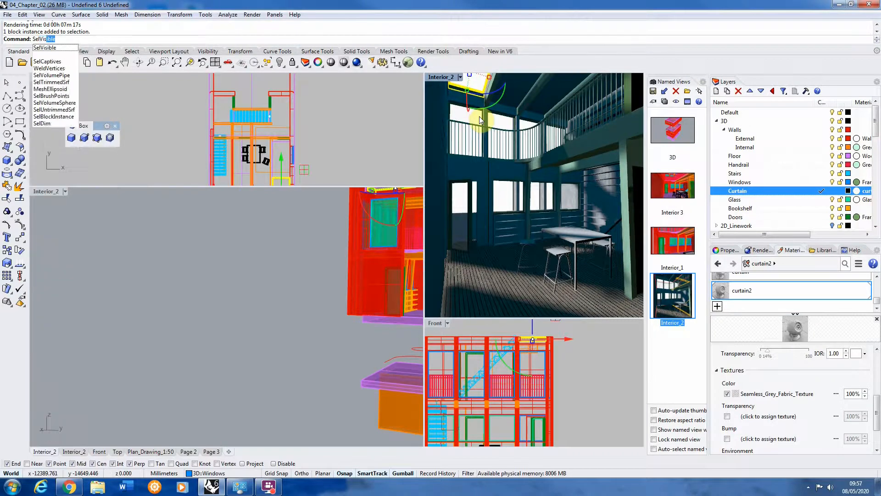
pyautogui.press('Return')
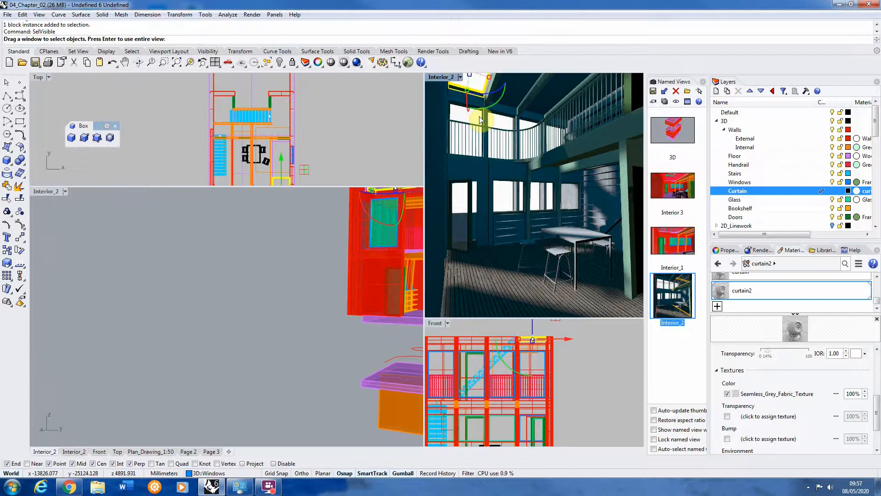
pyautogui.moveTo(641, 77); pyautogui.dragTo(429, 315)
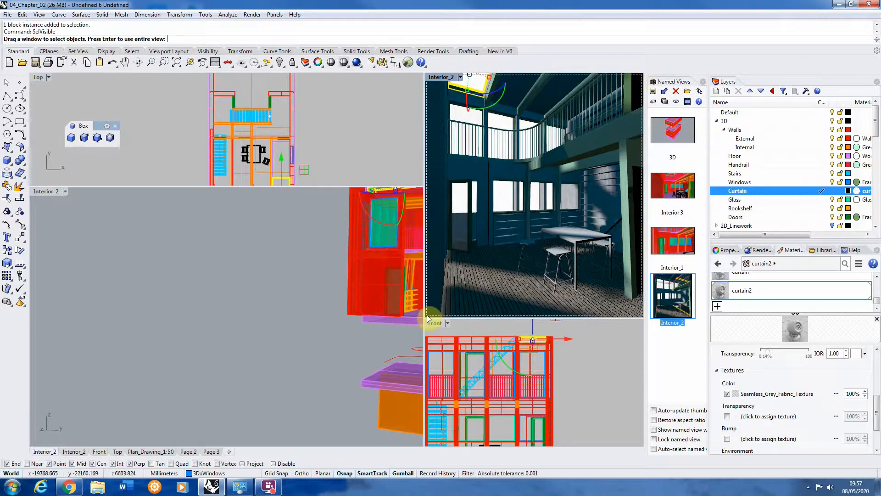
pyautogui.keyDown('shift'); pyautogui.click(468, 197); pyautogui.keyUp('shift')
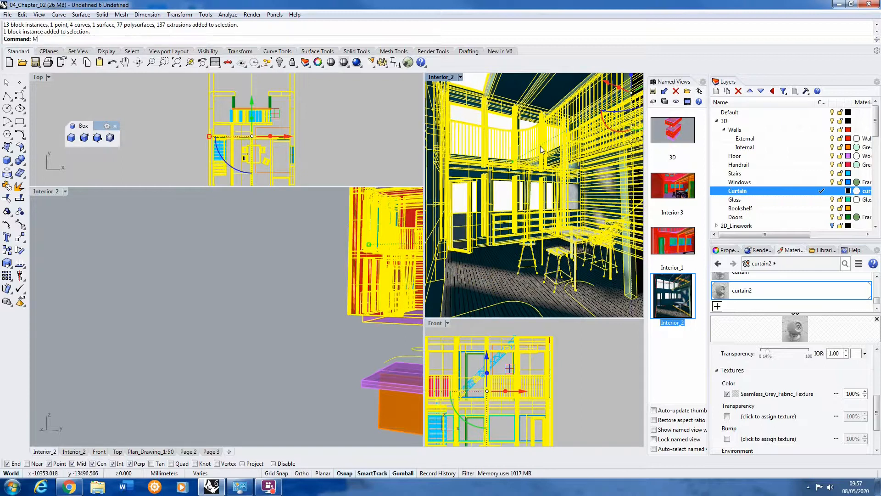
# - Run Make2D on the selection from the Interior_2 view, using View projection and maintaining source layers on the Make2D layer
pyautogui.press('Return')
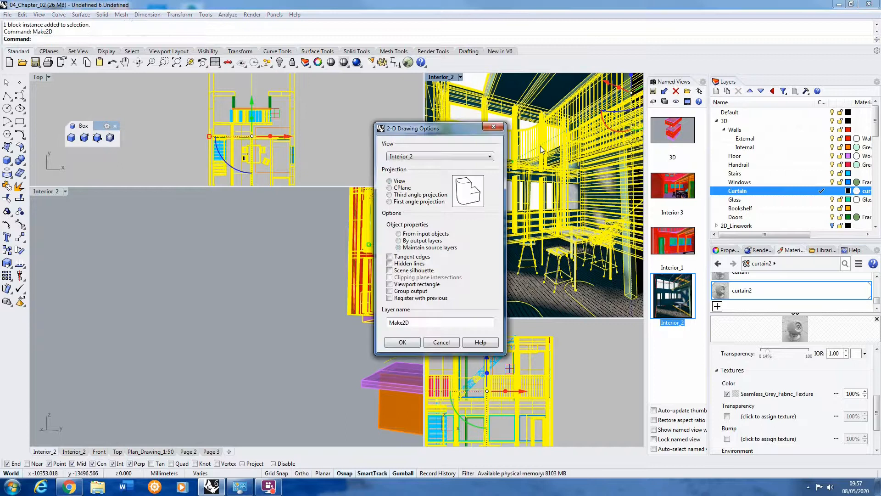
pyautogui.click(403, 341)
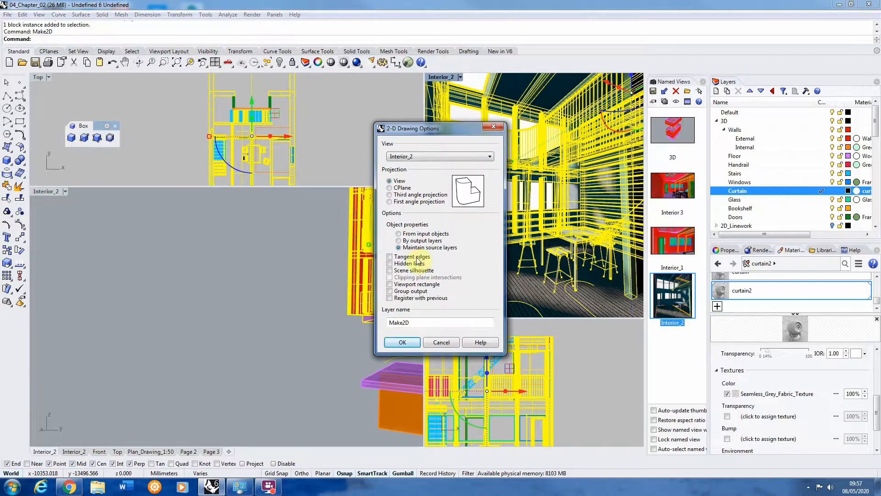
pyautogui.click(403, 342)
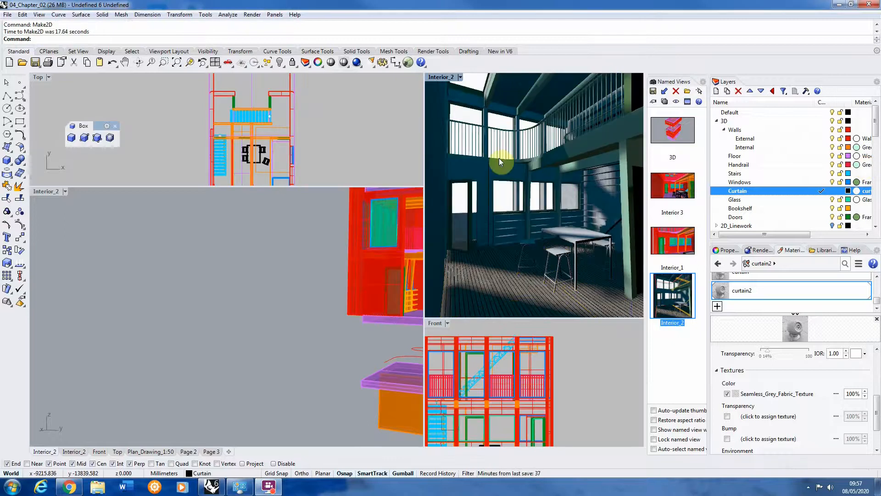
# - Examine the generated 2D interior drawing in the Top view, undo the trial deletion of a line and clear the selection
pyautogui.scroll(-5, 283, 118)
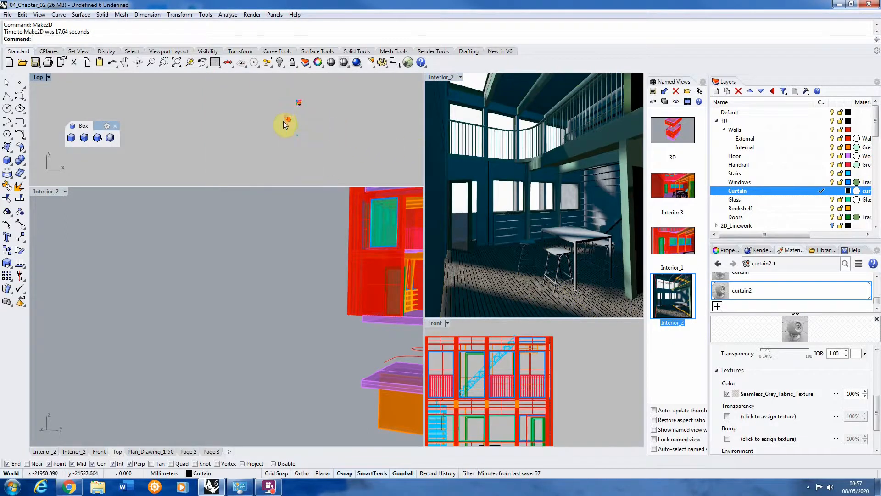
pyautogui.scroll(5, 295, 105)
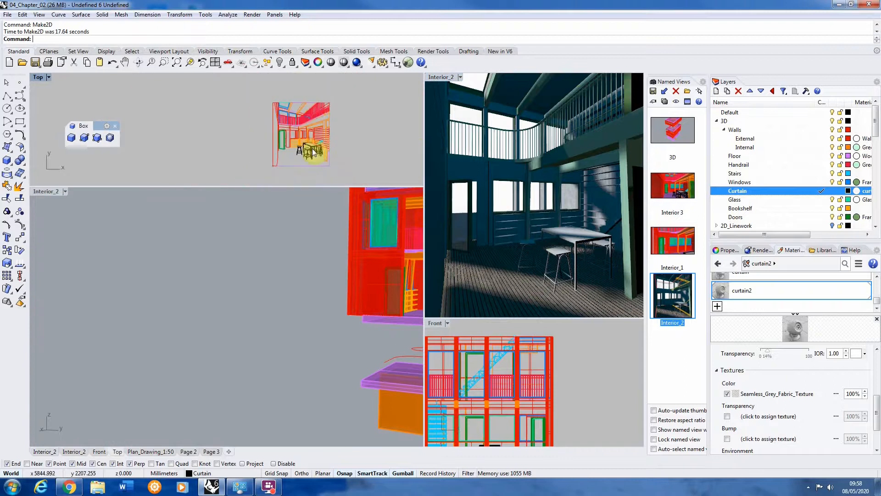
pyautogui.scroll(3, 308, 154)
pyautogui.click(302, 170)
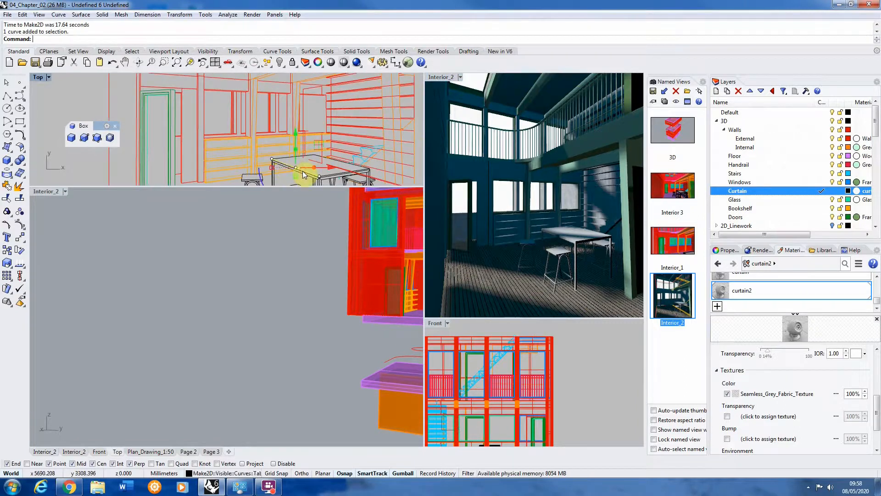
pyautogui.scroll(2, 302, 171)
pyautogui.hotkey('ctrl', 'z')
pyautogui.scroll(-6, 313, 157)
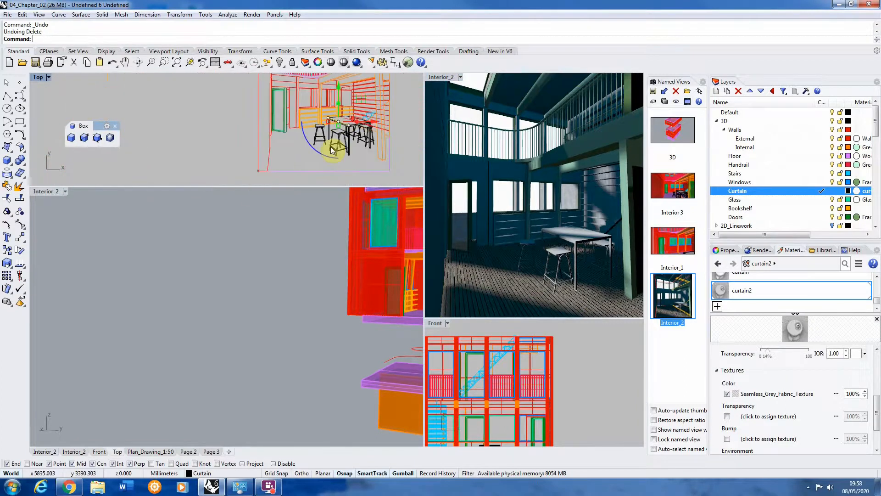
pyautogui.click(376, 103)
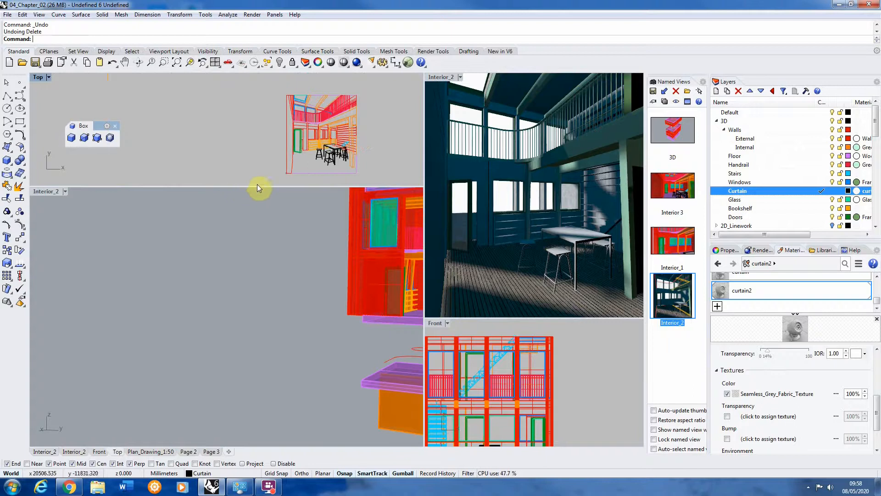
# - Maximize the Top viewport, inspect the 2D interior drawing and select all of its curves
pyautogui.scroll(-4, 294, 127)
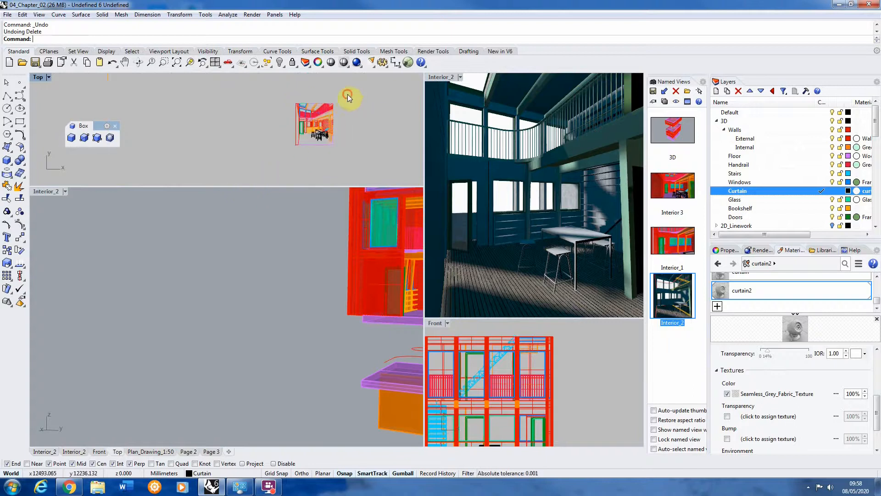
pyautogui.moveTo(348, 95); pyautogui.dragTo(216, 150)
pyautogui.doubleClick(39, 77)
pyautogui.scroll(-2, 262, 169)
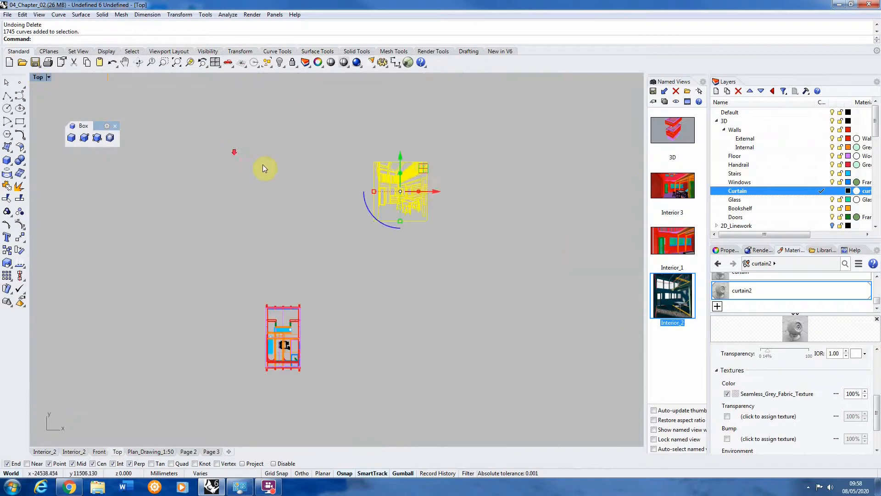
pyautogui.click(460, 166)
pyautogui.scroll(10, 441, 187)
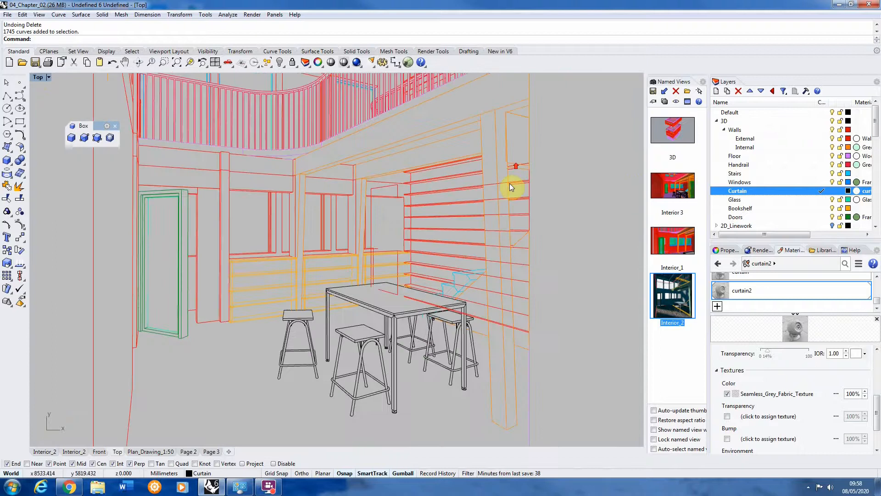
pyautogui.scroll(-3, 508, 208)
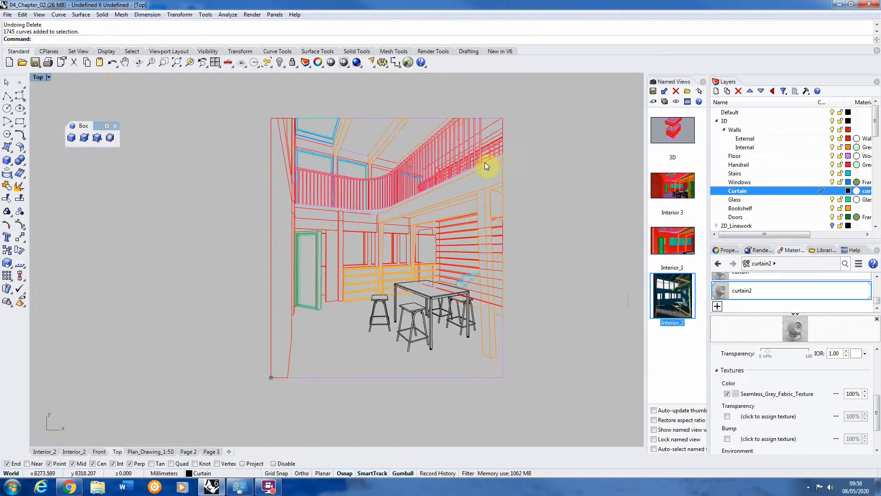
pyautogui.moveTo(565, 90)
pyautogui.mouseDown()
pyautogui.moveTo(402, 326)
pyautogui.moveTo(230, 412)
pyautogui.mouseUp()
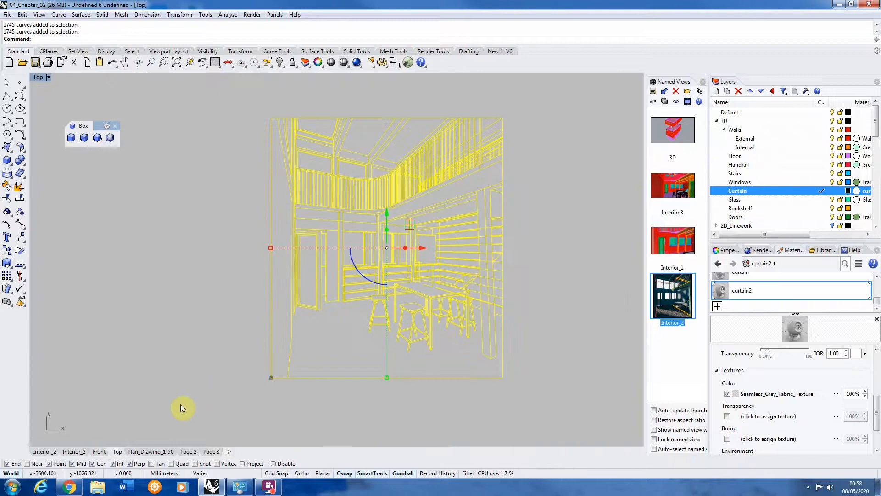
# - Create a new Page 4 layout for Rhino PDF in A2 portrait with one initial detail
pyautogui.click(230, 451)
pyautogui.click(258, 402)
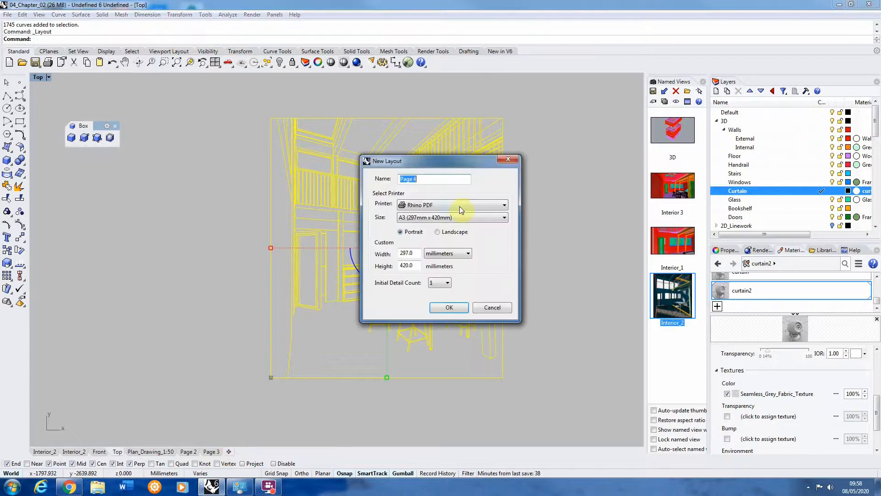
pyautogui.click(450, 217)
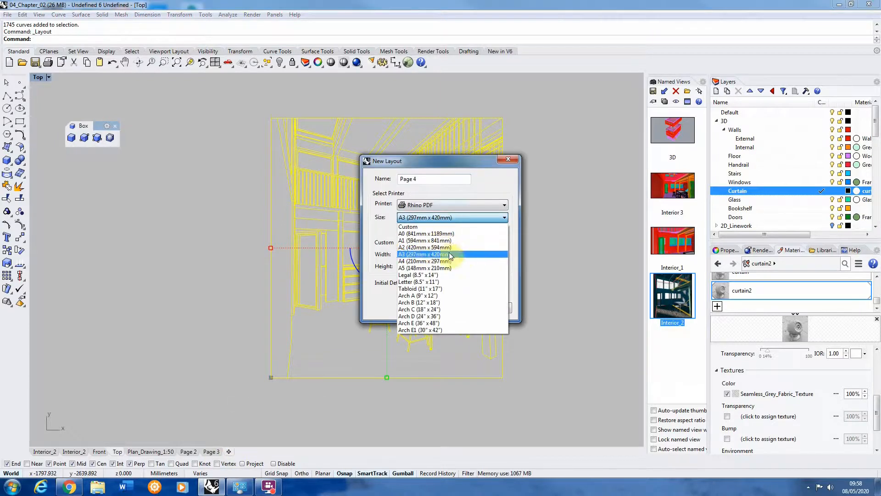
pyautogui.click(442, 247)
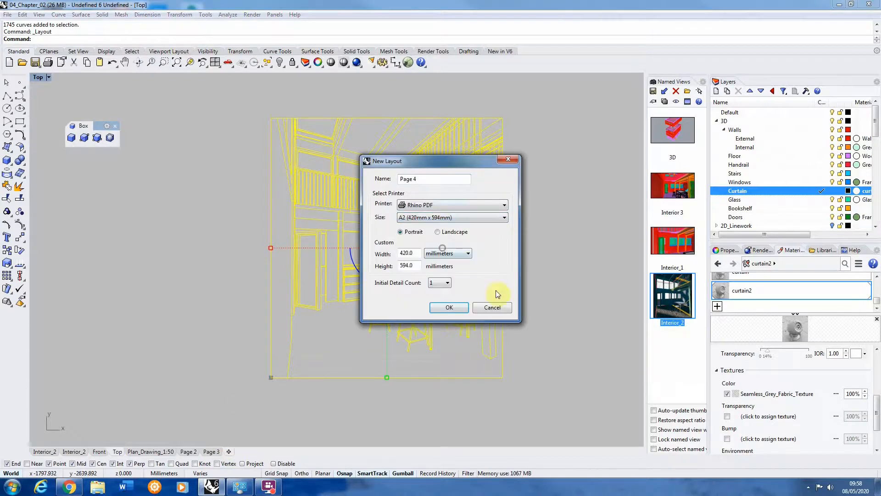
pyautogui.click(449, 309)
# - Frame the 2D interior drawing inside the Page 4 detail so that it fills the page width, and return to the layout
pyautogui.doubleClick(349, 249)
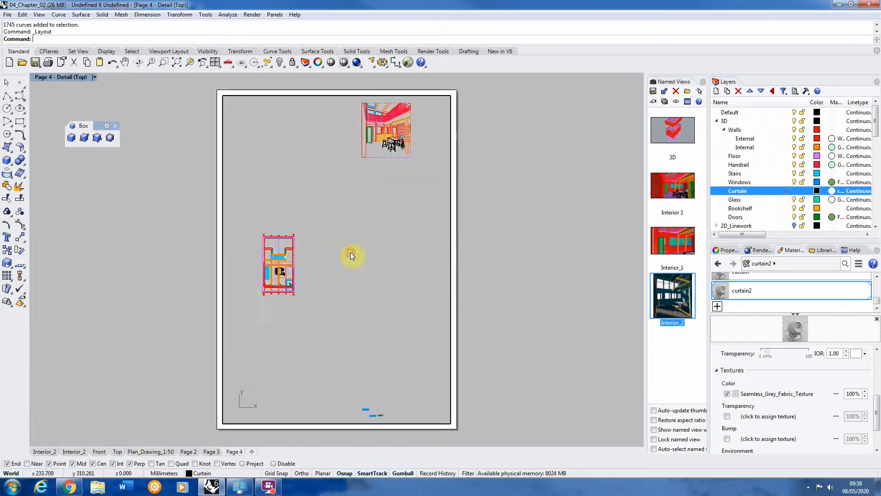
pyautogui.scroll(-5, 351, 263)
pyautogui.scroll(12, 385, 185)
pyautogui.scroll(4, 315, 251)
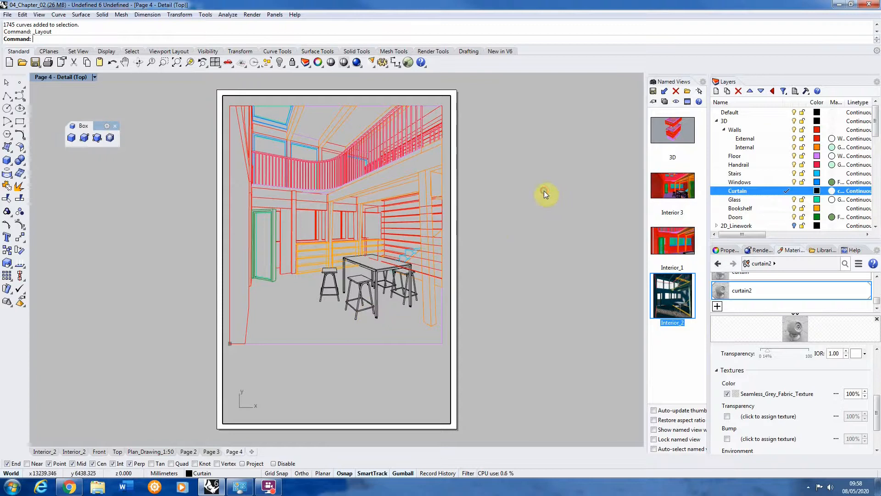
pyautogui.doubleClick(490, 309)
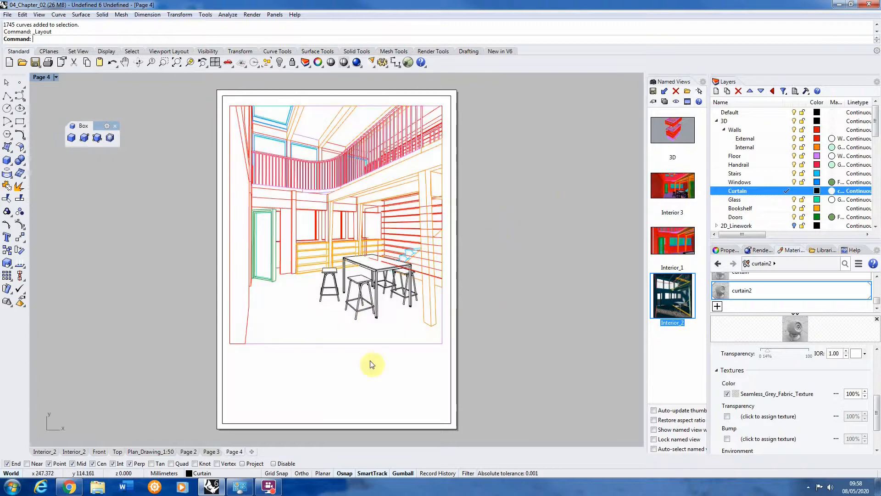
# - Print the Page 4 layout to an A2 portrait vector PDF with Rhino PDF, saving it as 3_make2d
pyautogui.rightClick(231, 456)
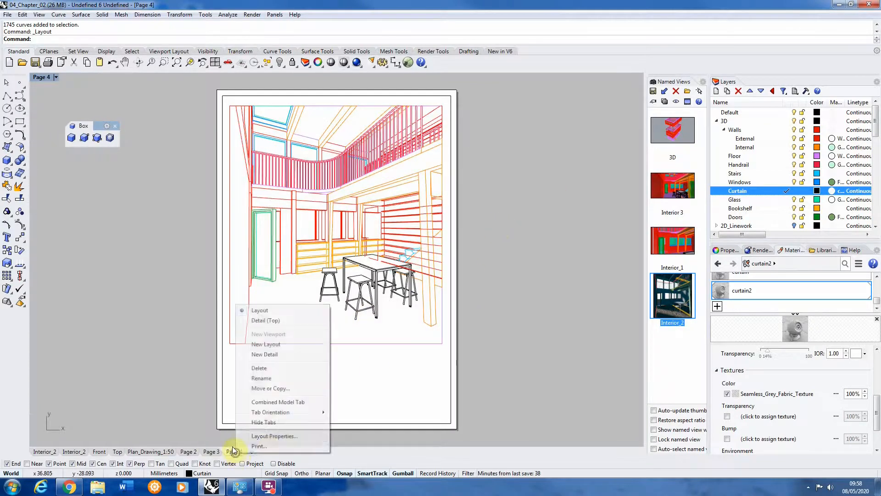
pyautogui.click(262, 446)
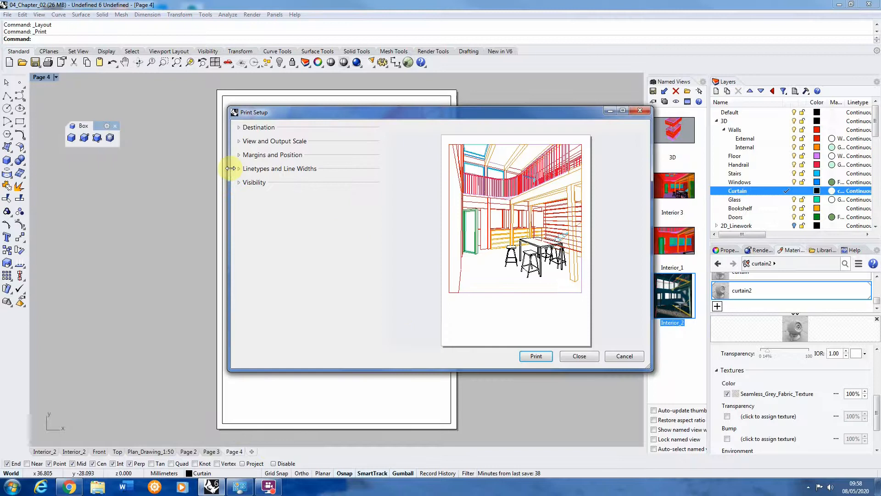
pyautogui.click(255, 127)
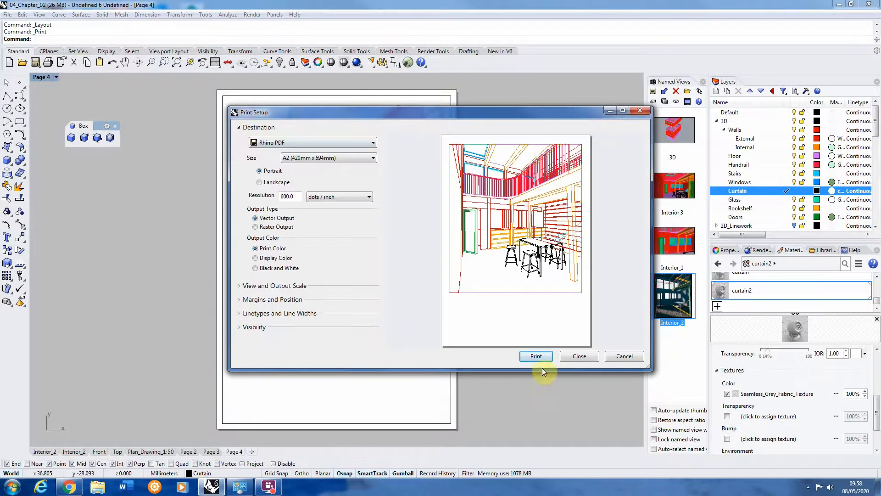
pyautogui.click(538, 356)
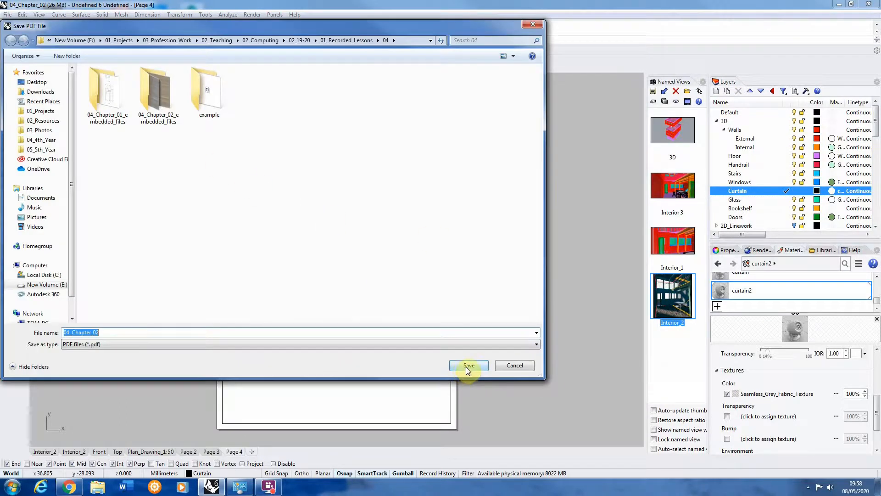
pyautogui.write('3')
pyautogui.press('Escape')
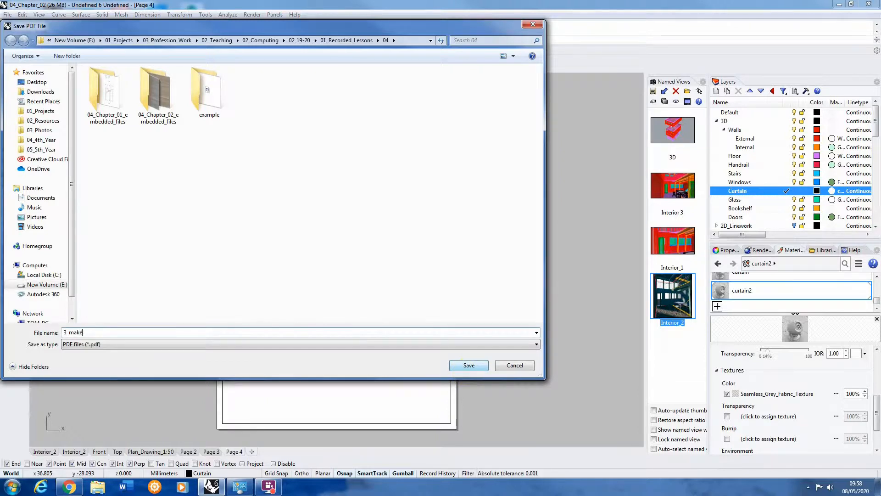
pyautogui.click(468, 366)
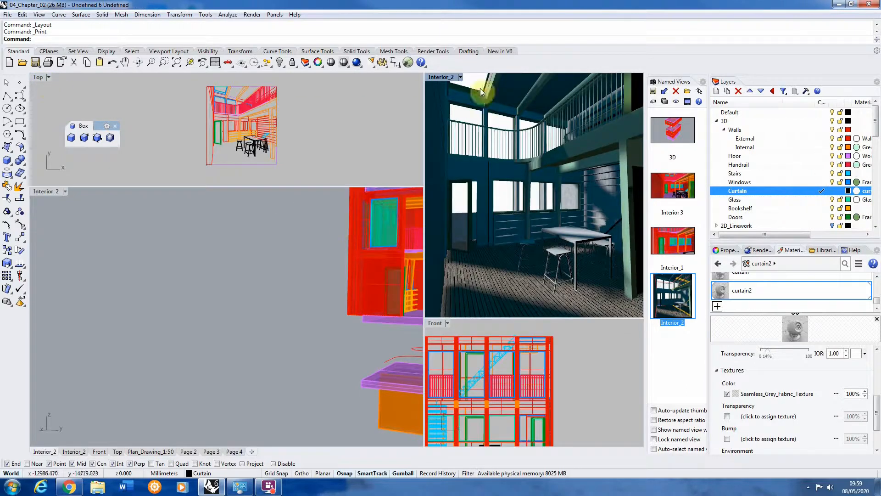
pyautogui.click(468, 116)
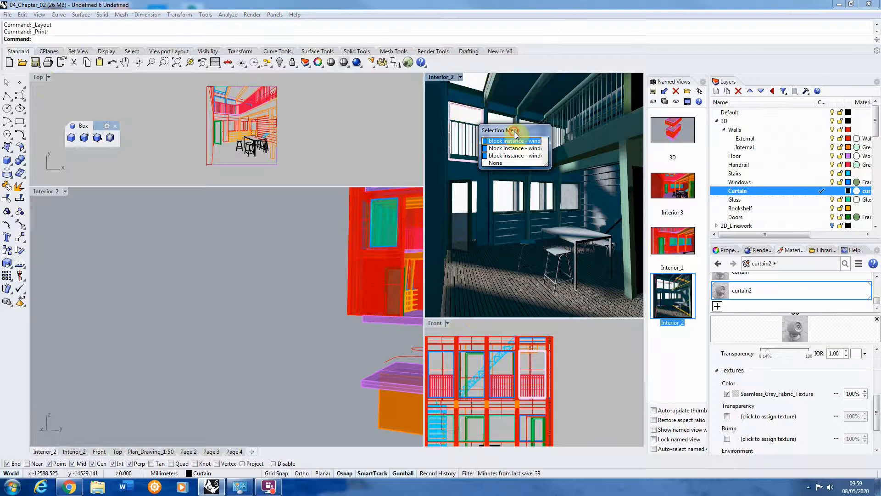
pyautogui.moveTo(514, 131); pyautogui.dragTo(329, 112)
pyautogui.click(388, 151)
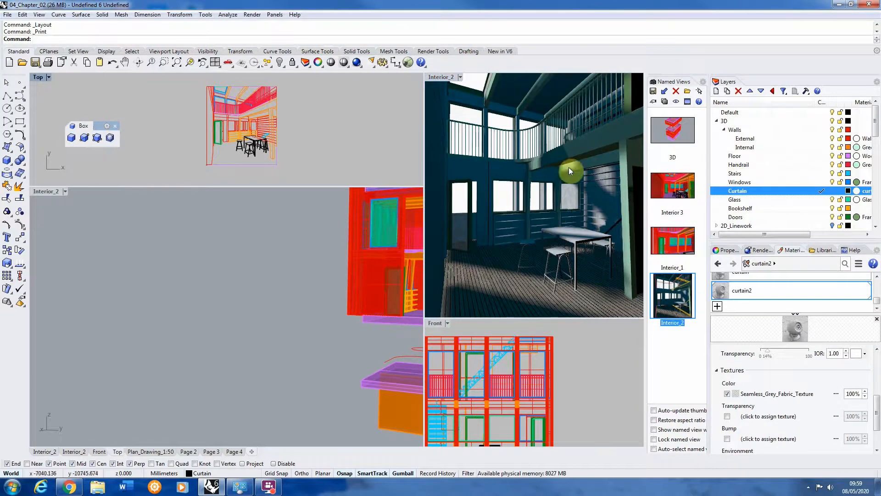
# - Save the model as a new Rhino 6 file named 04_Chapter_02_shadows
pyautogui.click(7, 14)
pyautogui.click(28, 89)
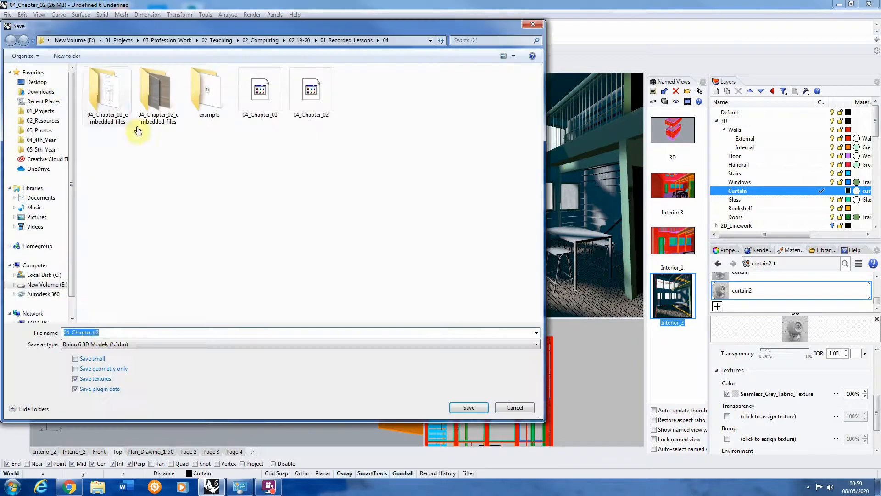
pyautogui.click(120, 333)
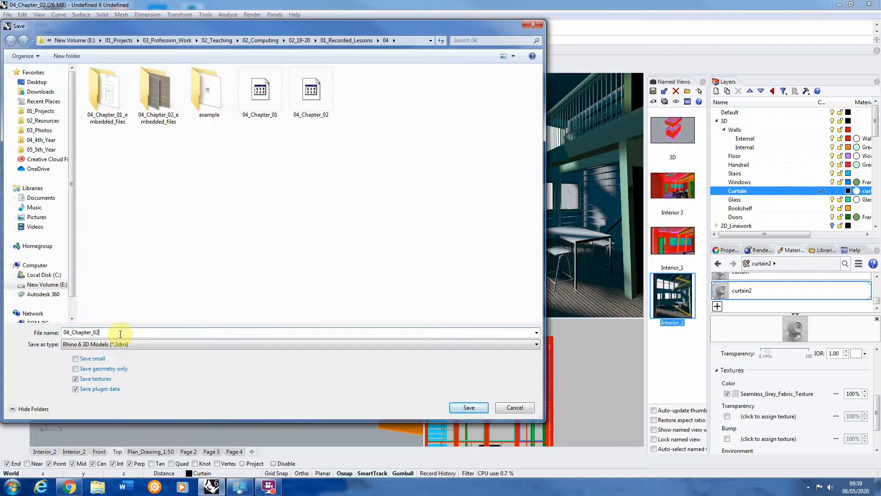
pyautogui.write('_shadows')
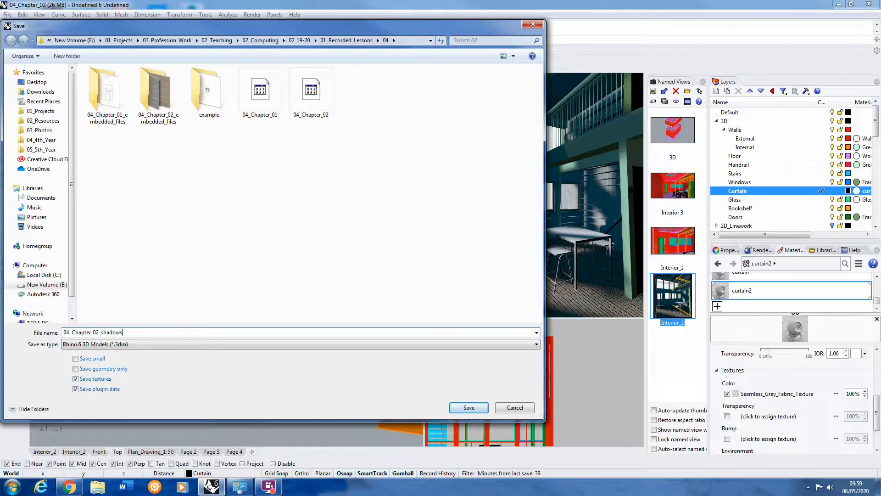
pyautogui.press('Return')
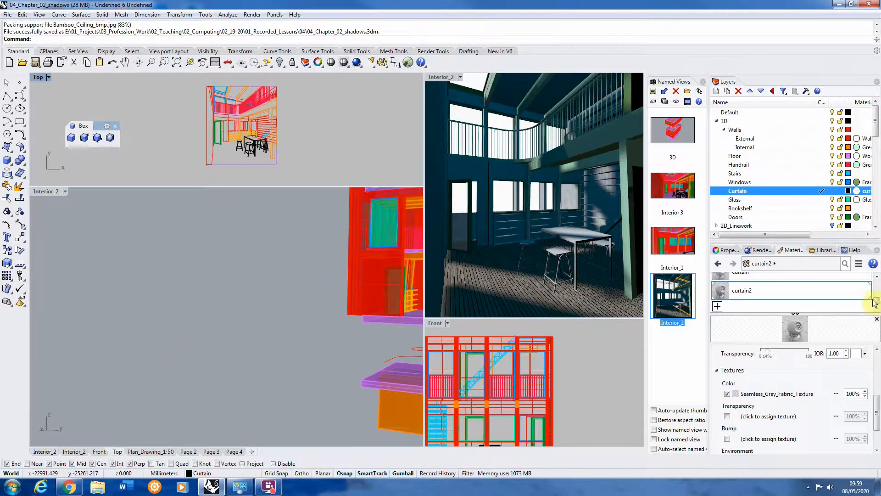
# - Create a new Custom material named white, keeping its default white color
pyautogui.moveTo(877, 301); pyautogui.dragTo(874, 322)
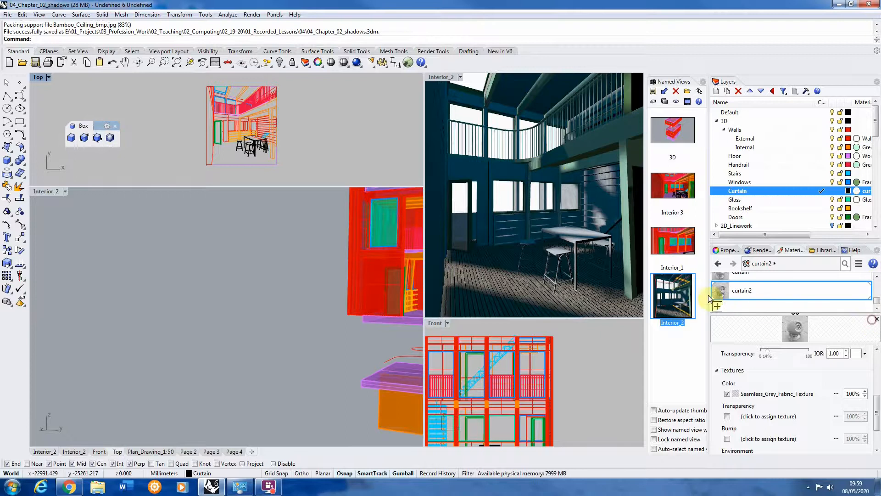
pyautogui.click(718, 305)
pyautogui.click(741, 323)
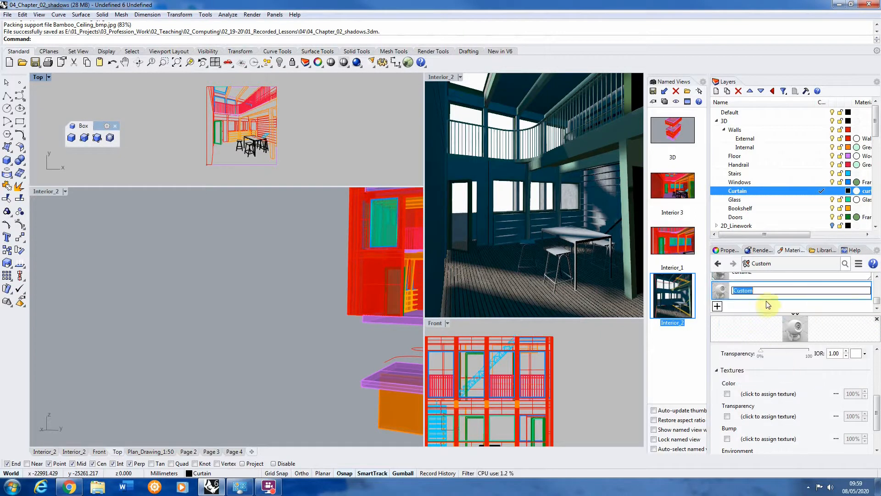
pyautogui.write('white')
pyautogui.scroll(5, 876, 405)
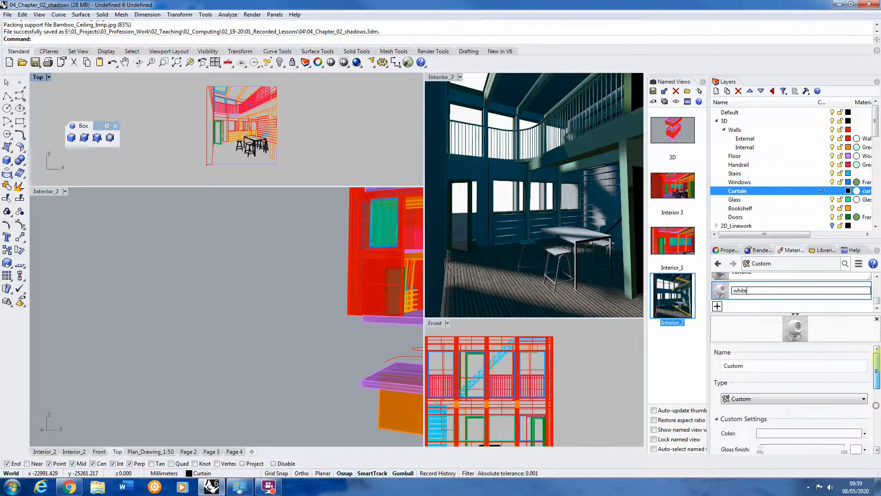
pyautogui.moveTo(877, 365); pyautogui.dragTo(877, 387)
pyautogui.click(752, 307)
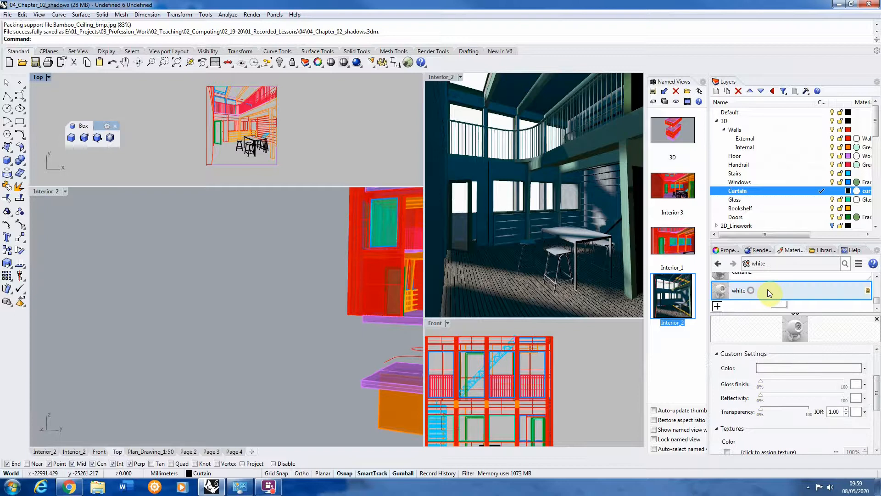
pyautogui.click(768, 290)
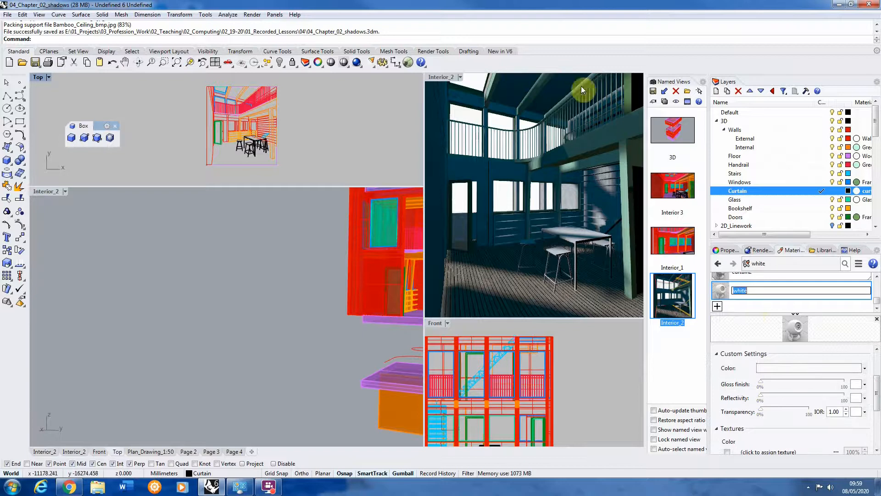
# - Select all objects visible in the shaded Interior_2 view with SelVisible and assign the white material to them
pyautogui.click(475, 82)
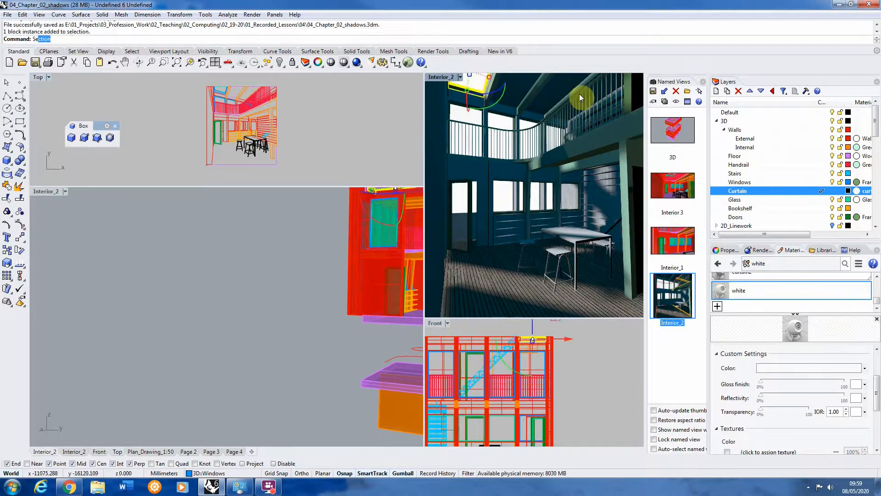
pyautogui.write('SelVisible')
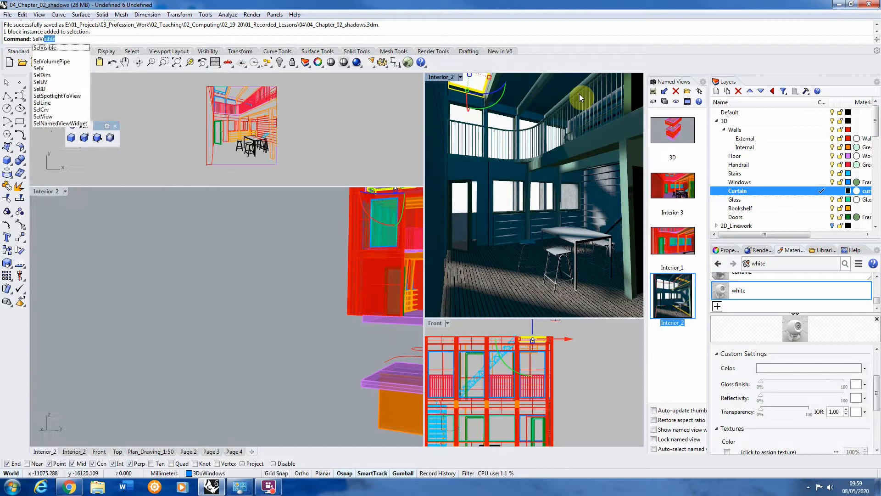
pyautogui.press('Return')
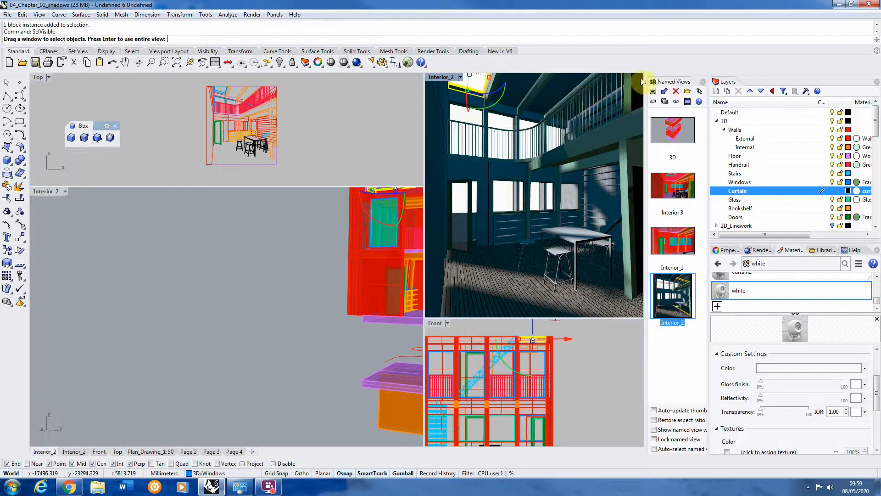
pyautogui.press('Return')
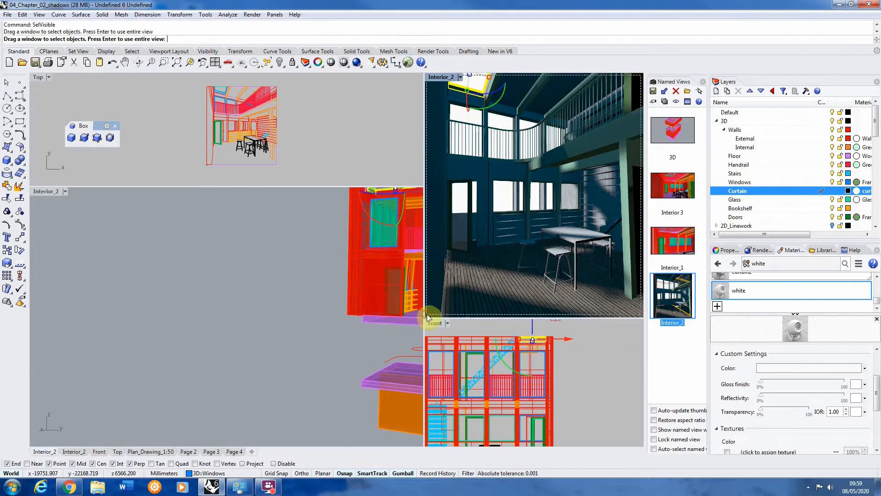
pyautogui.click(471, 189)
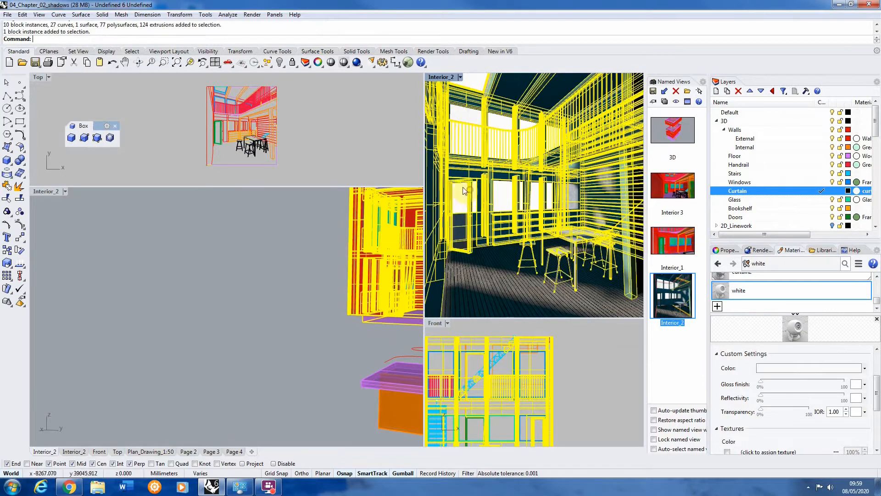
pyautogui.rightClick(744, 296)
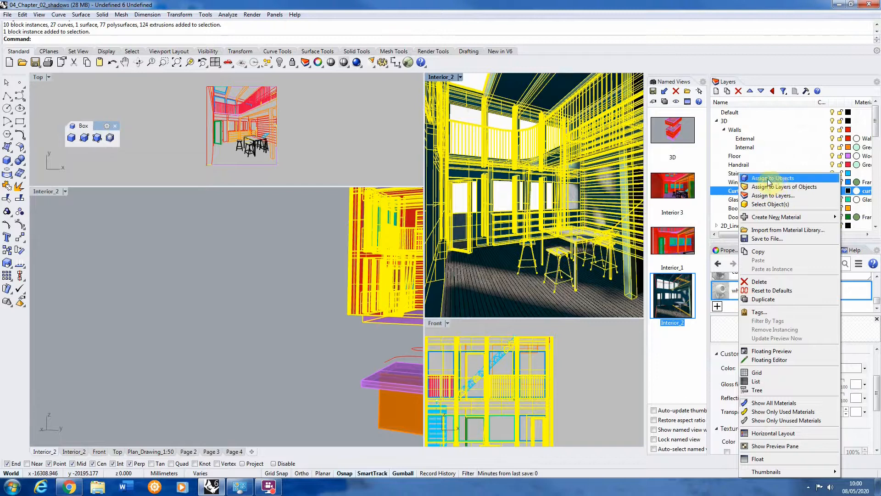
pyautogui.click(769, 179)
pyautogui.click(513, 203)
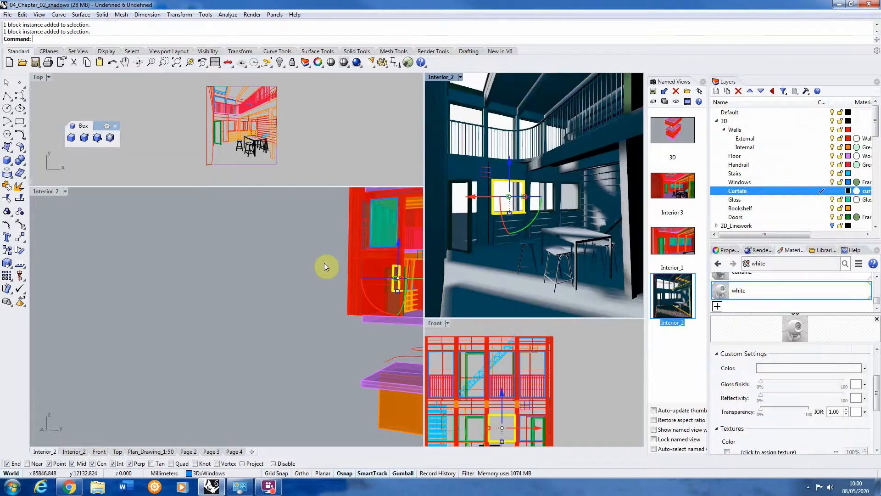
pyautogui.click(274, 266)
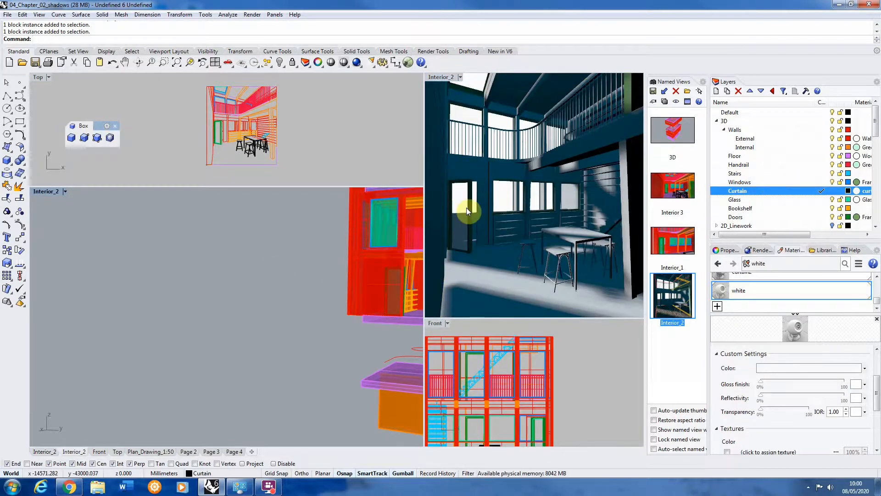
pyautogui.click(470, 221)
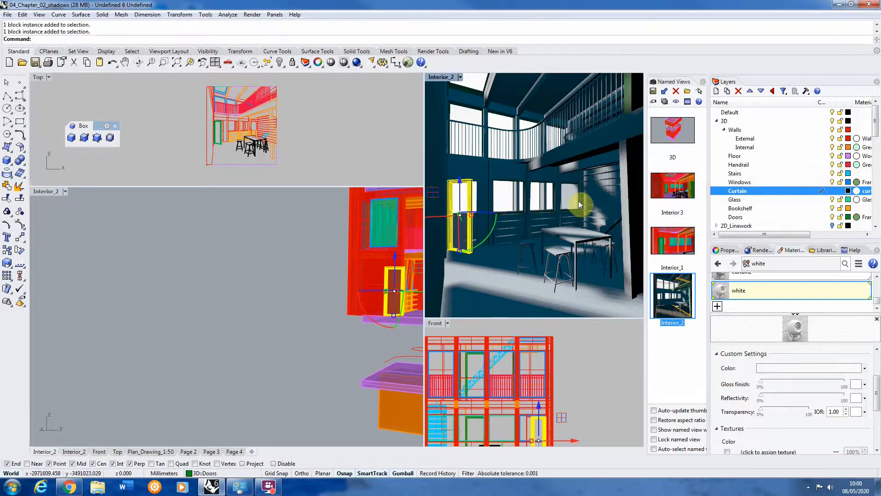
pyautogui.click(275, 267)
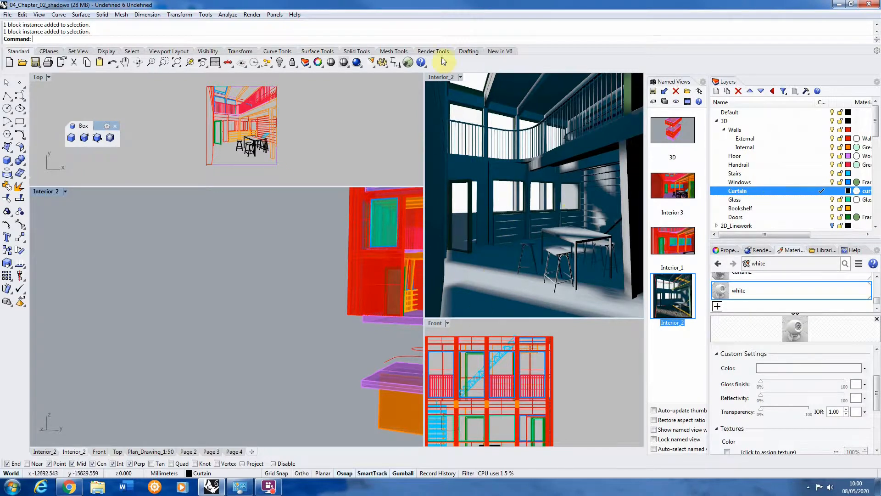
# - Render the Interior_2 view with the white material applied
pyautogui.click(478, 85)
pyautogui.click(252, 14)
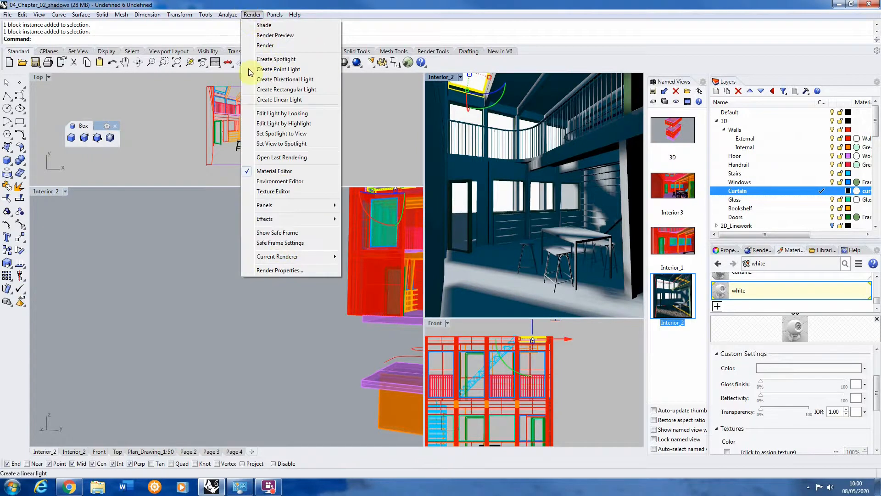
pyautogui.click(266, 45)
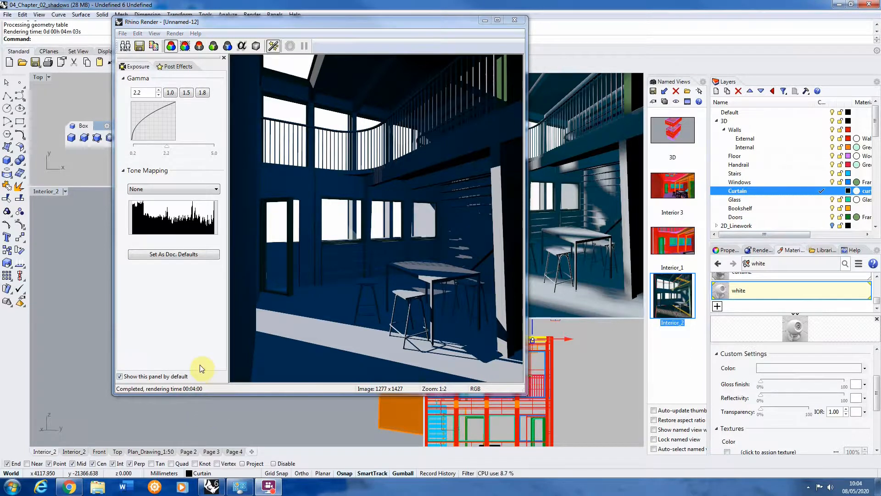
# - Save the finished white-material render as a JPEG named 3_shadows in the 04 folder
pyautogui.click(138, 46)
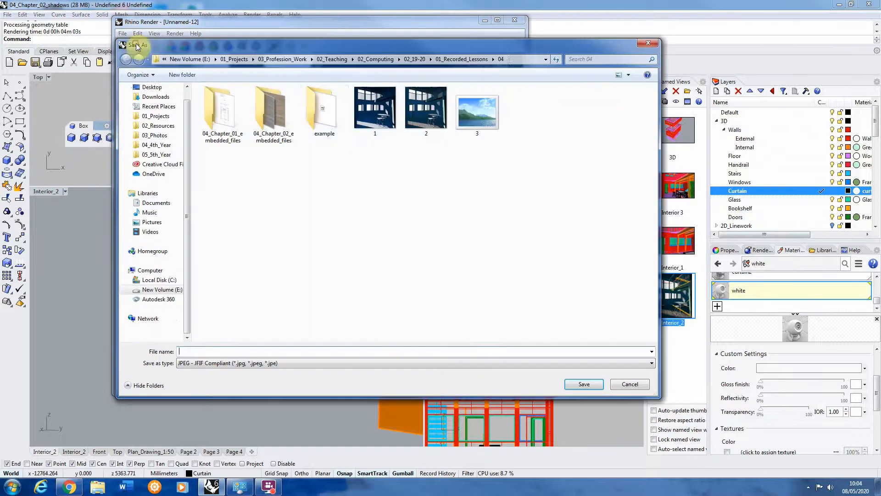
pyautogui.click(485, 106)
pyautogui.doubleClick(206, 349)
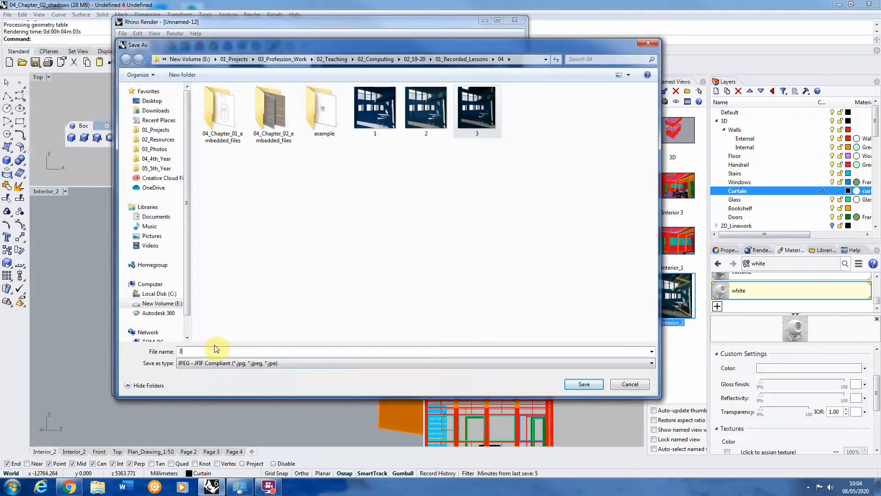
pyautogui.write('_s')
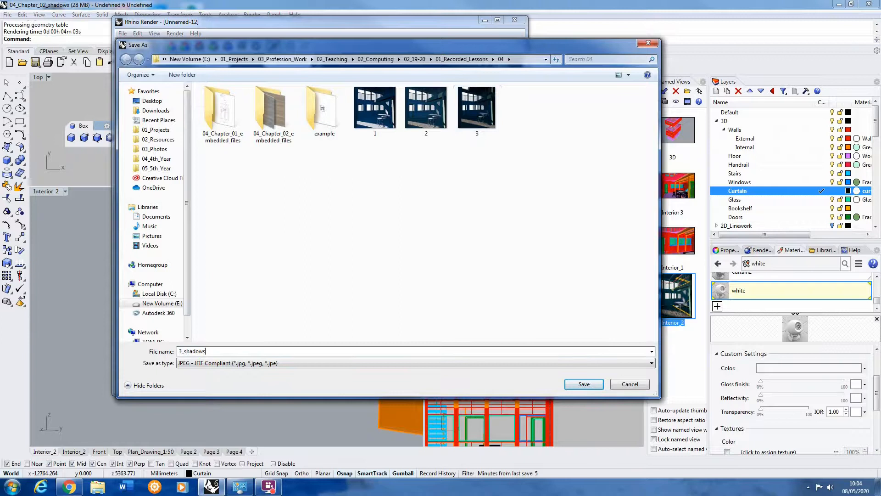
pyautogui.write('hadows')
pyautogui.press('Return')
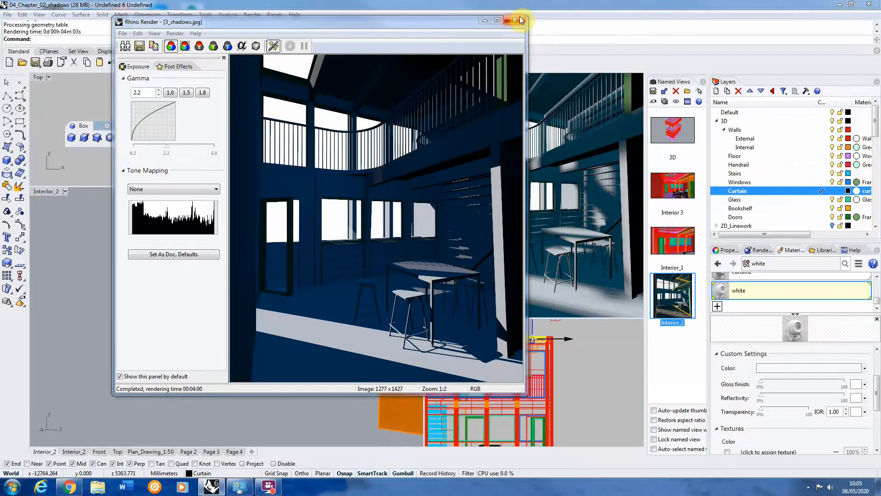
# - Close the render window and minimize Rhino to switch to the images folder in Windows Explorer
pyautogui.click(516, 20)
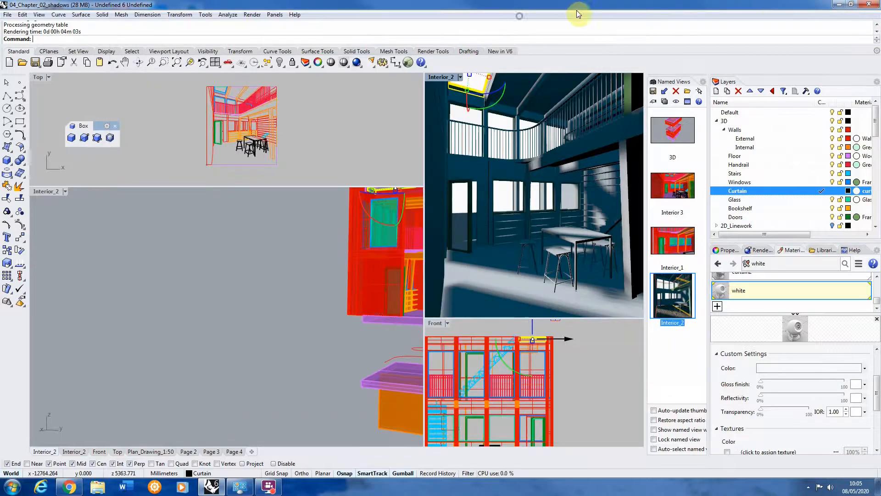
pyautogui.click(840, 5)
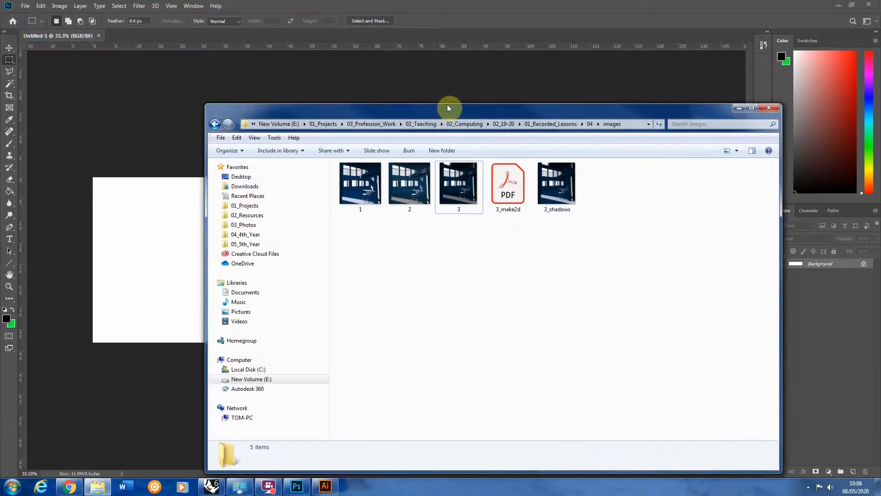
# - Switch to Illustrator and open the 3_make2d PDF from the images folder
pyautogui.moveTo(448, 106); pyautogui.dragTo(369, 99)
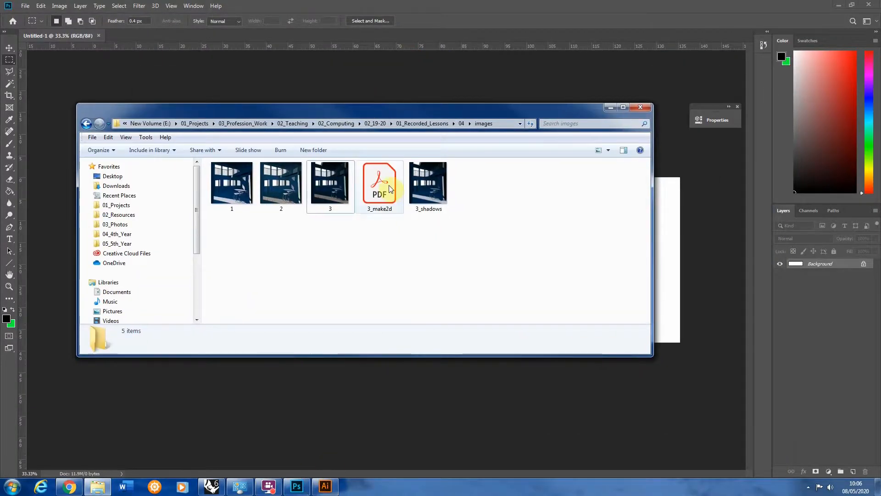
pyautogui.click(329, 488)
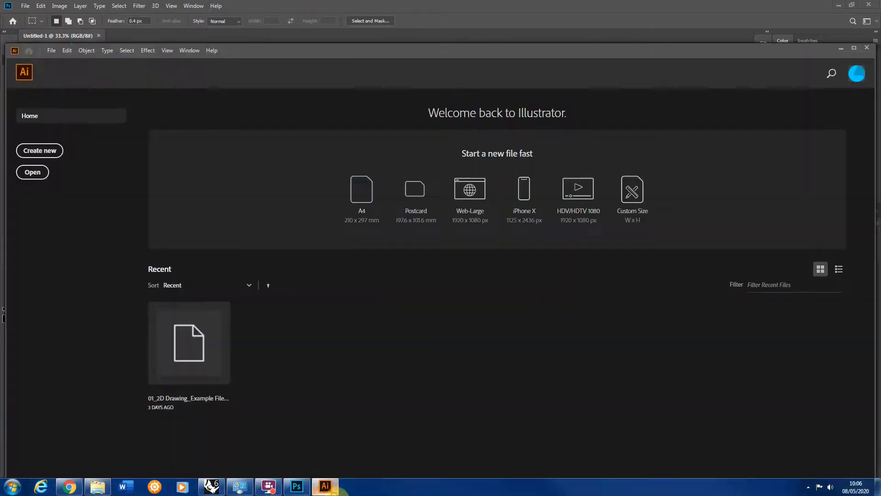
pyautogui.click(97, 487)
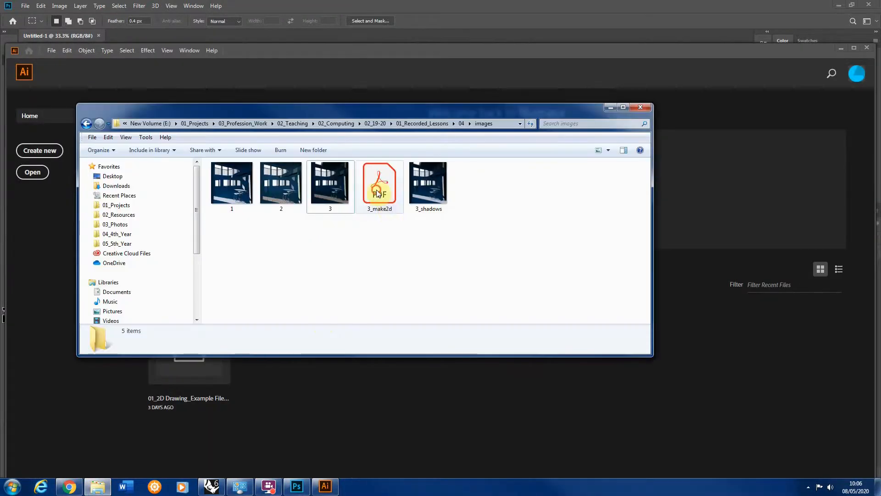
pyautogui.moveTo(377, 193); pyautogui.dragTo(306, 76)
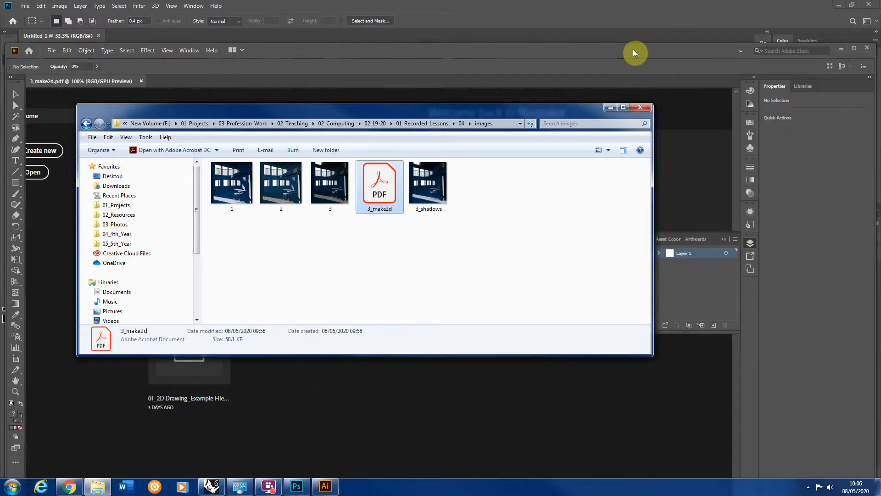
pyautogui.scroll(8, 278, 268)
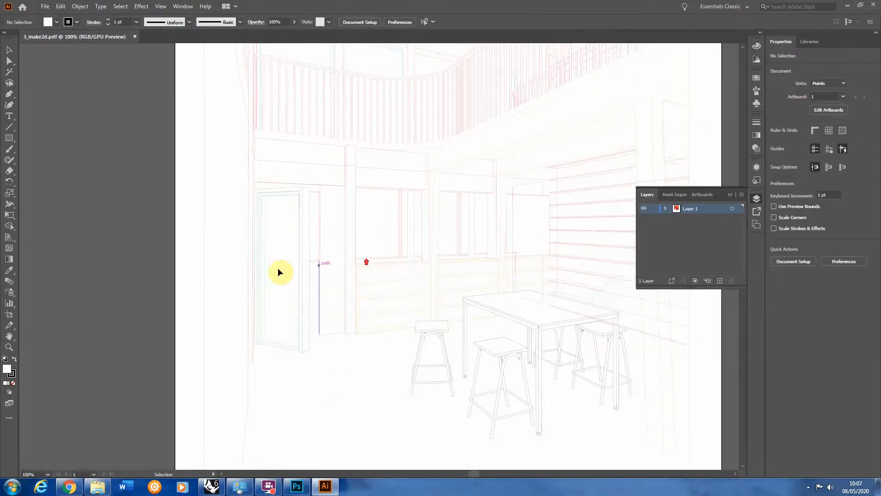
pyautogui.keyDown('alt'); pyautogui.scroll(-2, 274, 257); pyautogui.keyUp('alt')
pyautogui.scroll(-3, 390, 248)
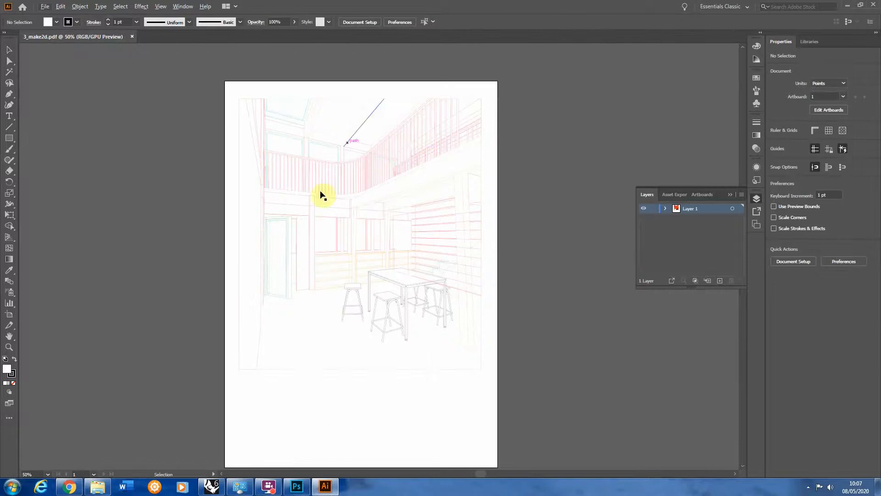
# - Enter artboard editing and lower the artboard's top edge to the drawing's border, making it about 1605 pt high
pyautogui.click(360, 22)
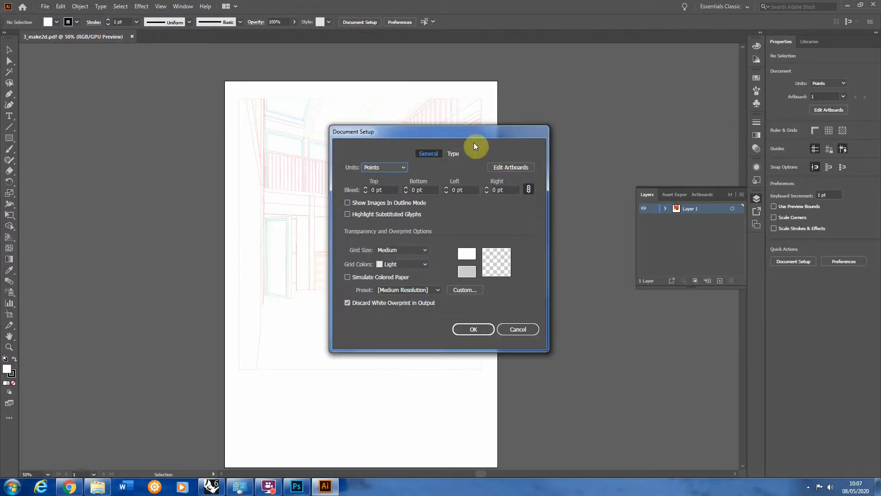
pyautogui.click(507, 172)
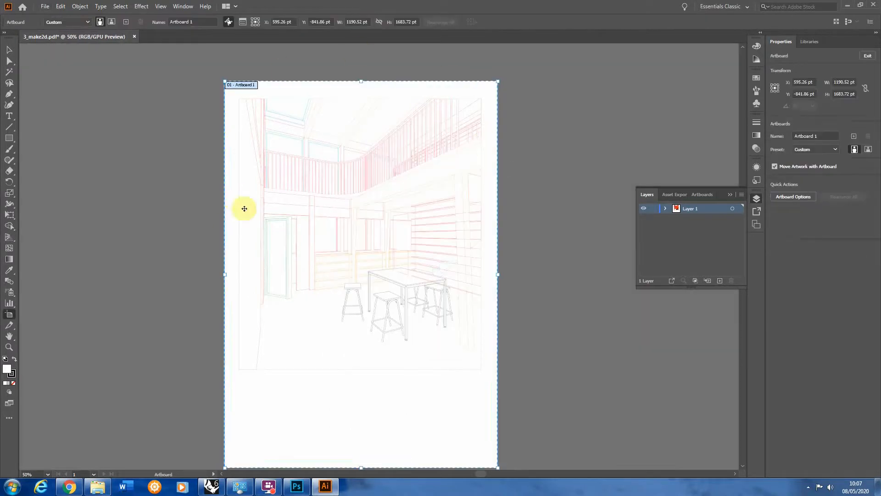
pyautogui.click(10, 49)
pyautogui.click(354, 22)
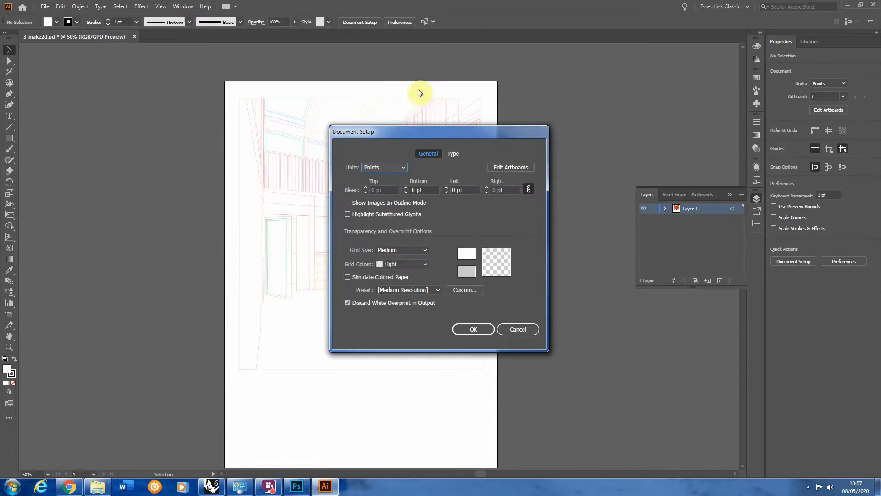
pyautogui.click(506, 171)
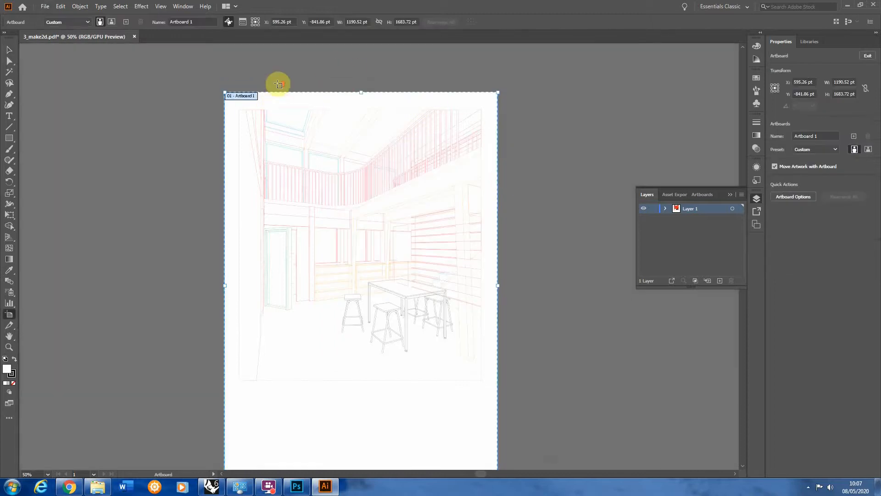
pyautogui.keyDown('alt'); pyautogui.scroll(4, 285, 85); pyautogui.keyUp('alt')
pyautogui.moveTo(499, 107); pyautogui.dragTo(493, 178)
pyautogui.keyDown('alt'); pyautogui.scroll(-4, 488, 118); pyautogui.keyUp('alt')
# - Fit the artboard's left and bottom edges to the drawing's border, giving about 1126 by 1180 pt
pyautogui.keyDown('alt'); pyautogui.scroll(4, 313, 246); pyautogui.keyUp('alt')
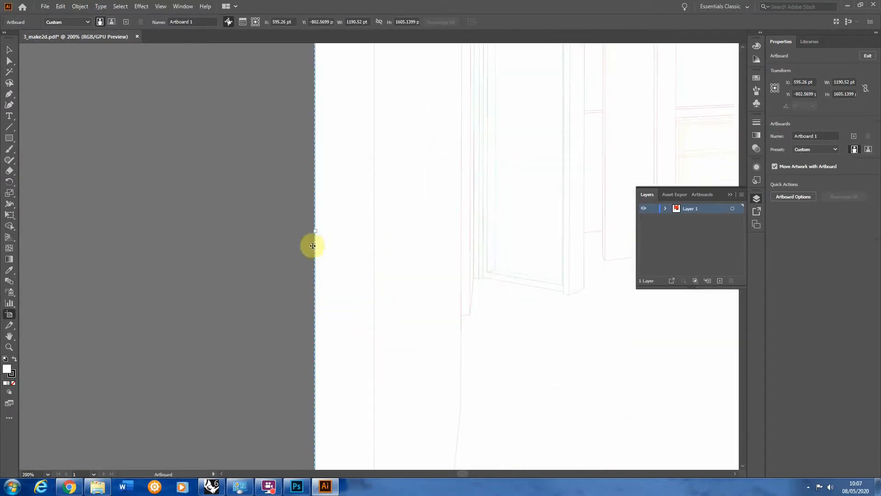
pyautogui.moveTo(314, 232); pyautogui.dragTo(374, 225)
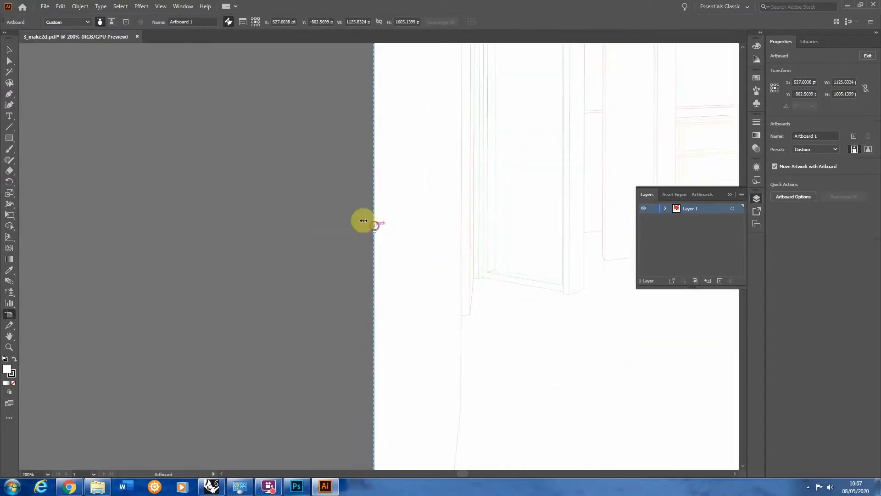
pyautogui.keyDown('alt'); pyautogui.scroll(-3, 181, 165); pyautogui.keyUp('alt')
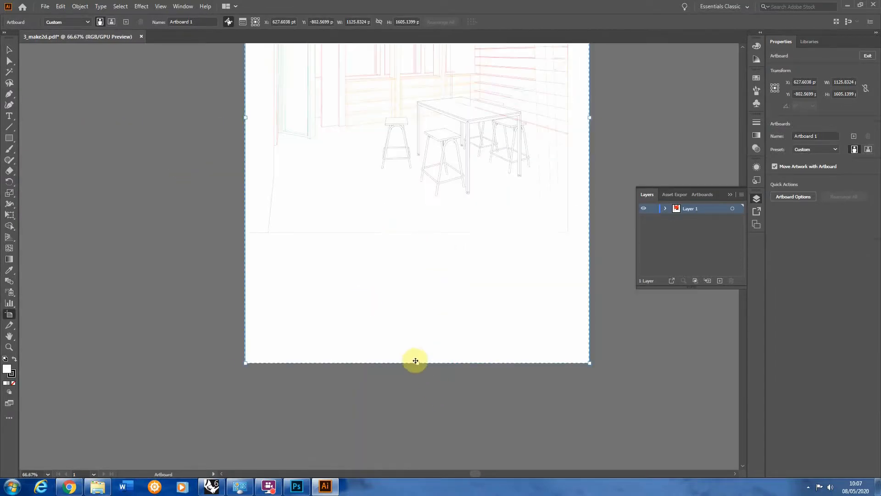
pyautogui.moveTo(416, 361); pyautogui.dragTo(427, 232)
pyautogui.click(430, 361)
pyautogui.keyDown('alt'); pyautogui.scroll(5, 377, 225); pyautogui.keyUp('alt')
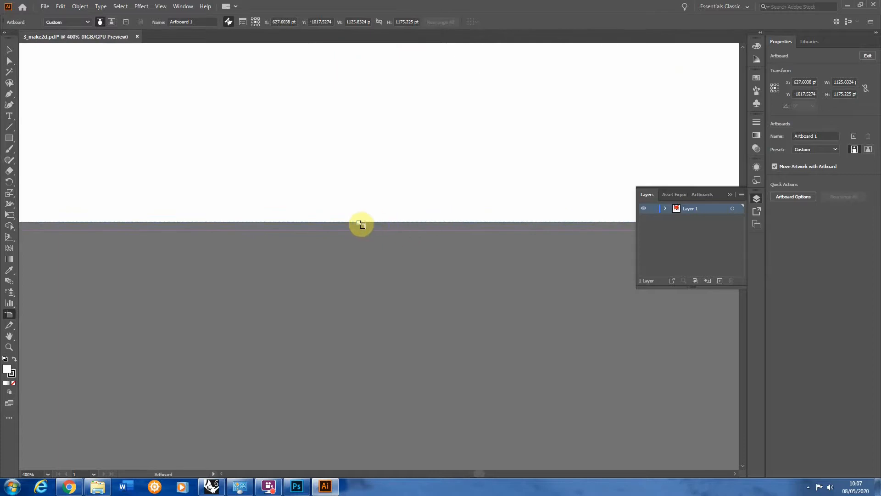
pyautogui.moveTo(358, 222); pyautogui.dragTo(360, 230)
pyautogui.keyDown('alt'); pyautogui.scroll(-6, 315, 349); pyautogui.keyUp('alt')
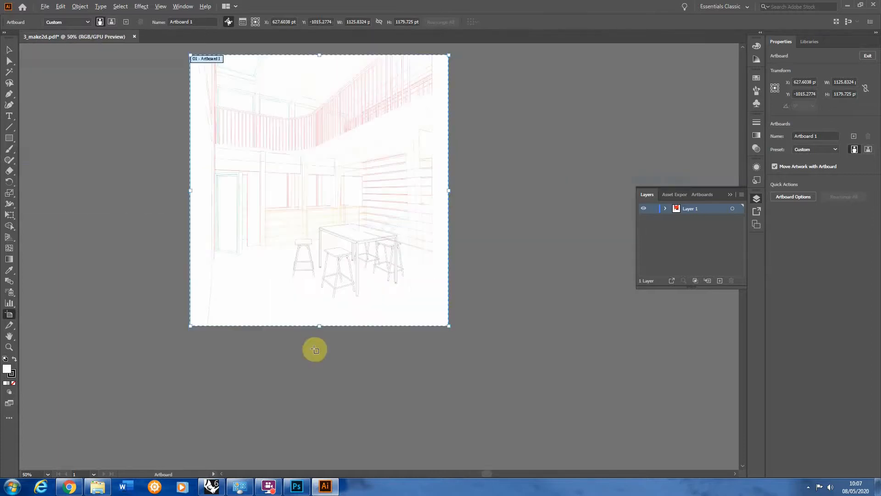
# - Fit the artboard's right edge to the drawing's border at about 1056 pt width and leave artboard editing
pyautogui.keyDown('alt'); pyautogui.scroll(5, 401, 246); pyautogui.keyUp('alt')
pyautogui.moveTo(426, 174); pyautogui.dragTo(326, 172)
pyautogui.keyDown('alt'); pyautogui.scroll(-5, 486, 179); pyautogui.keyUp('alt')
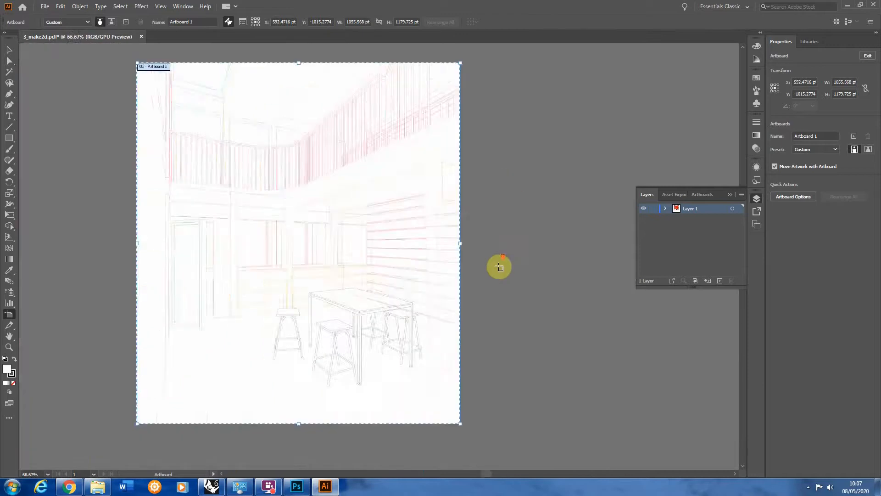
pyautogui.keyDown('alt'); pyautogui.scroll(2, 444, 244); pyautogui.keyUp('alt')
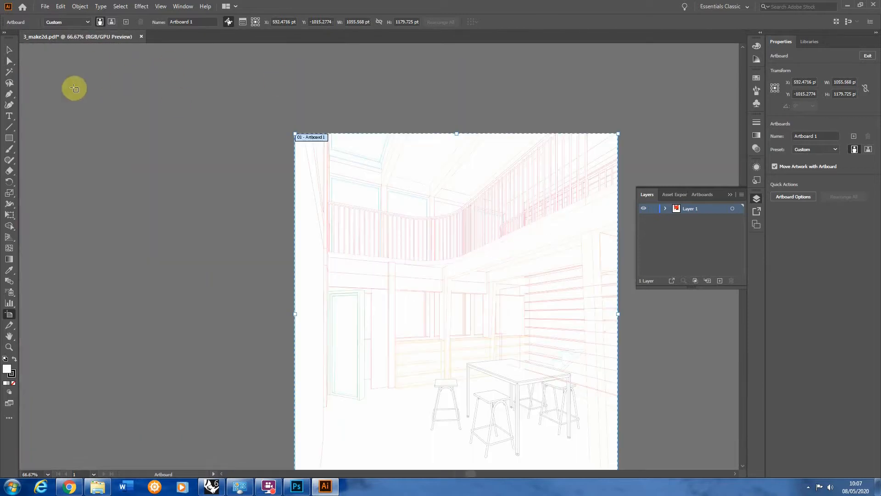
pyautogui.click(9, 49)
pyautogui.scroll(-2, 230, 152)
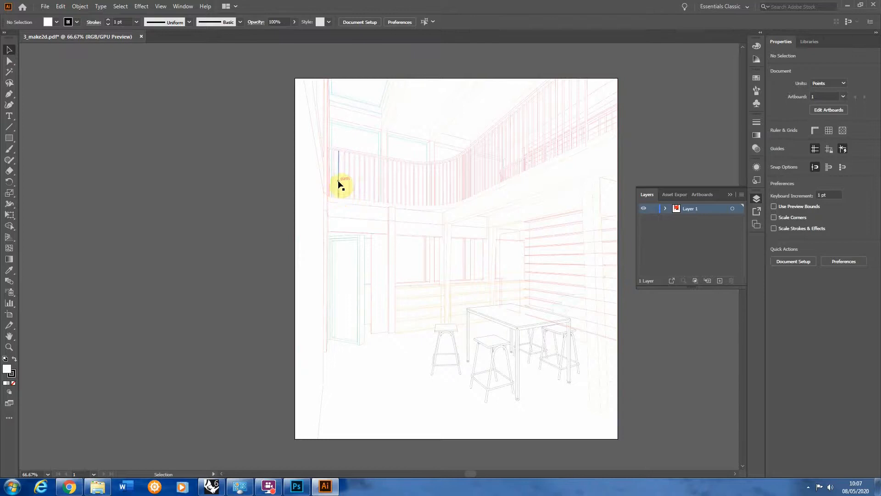
pyautogui.scroll(2, 427, 193)
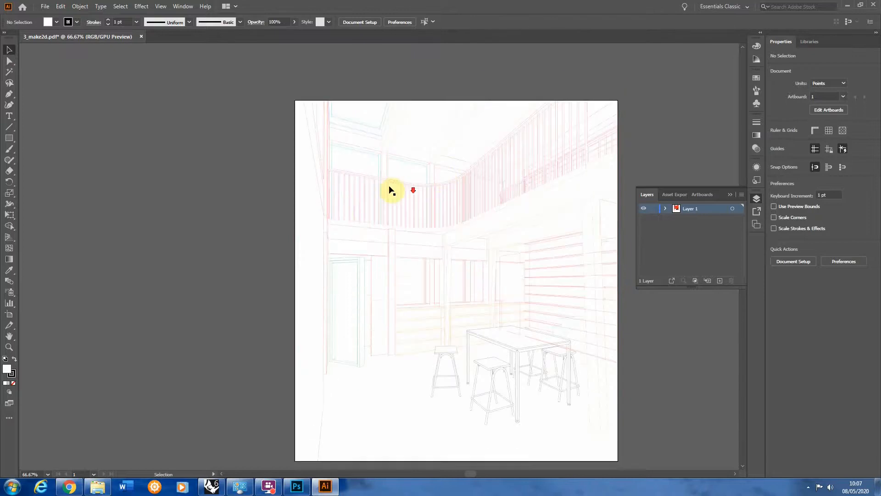
pyautogui.scroll(-2, 404, 166)
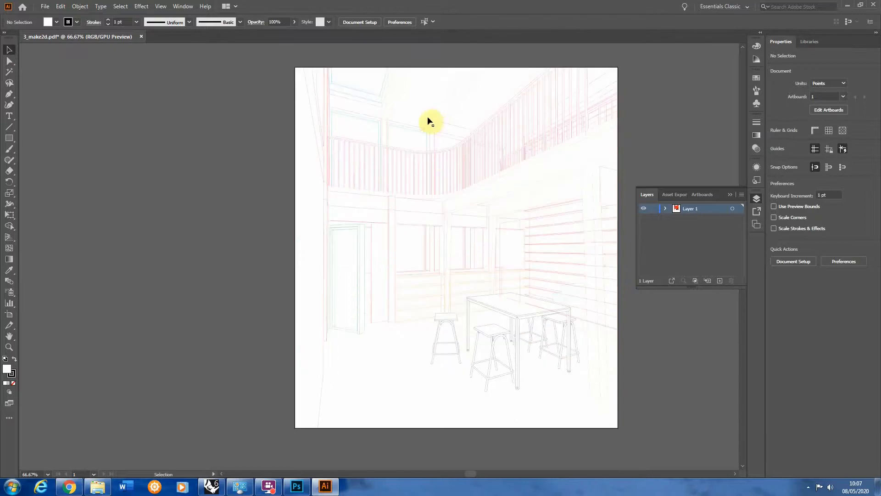
# - Add a new layer above the linework layer
pyautogui.click(720, 281)
pyautogui.scroll(-1, 355, 186)
pyautogui.keyDown('alt'); pyautogui.scroll(-1, 318, 174); pyautogui.keyUp('alt')
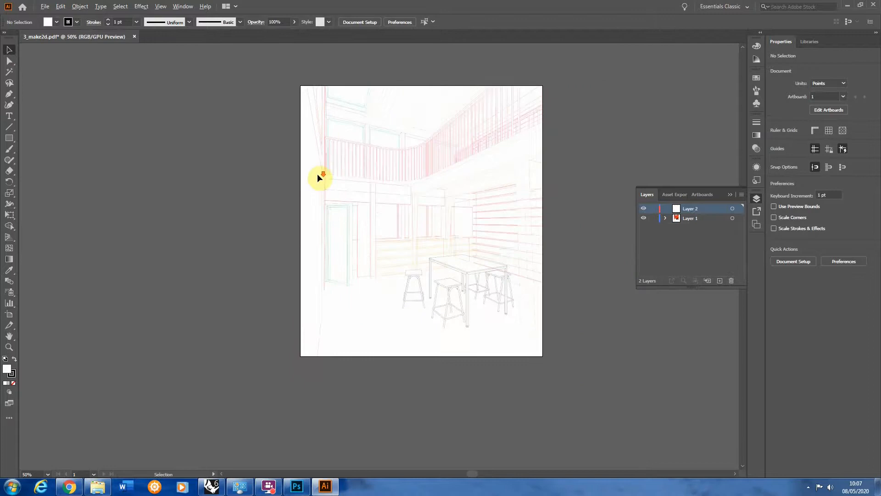
pyautogui.moveTo(254, 69); pyautogui.dragTo(616, 405)
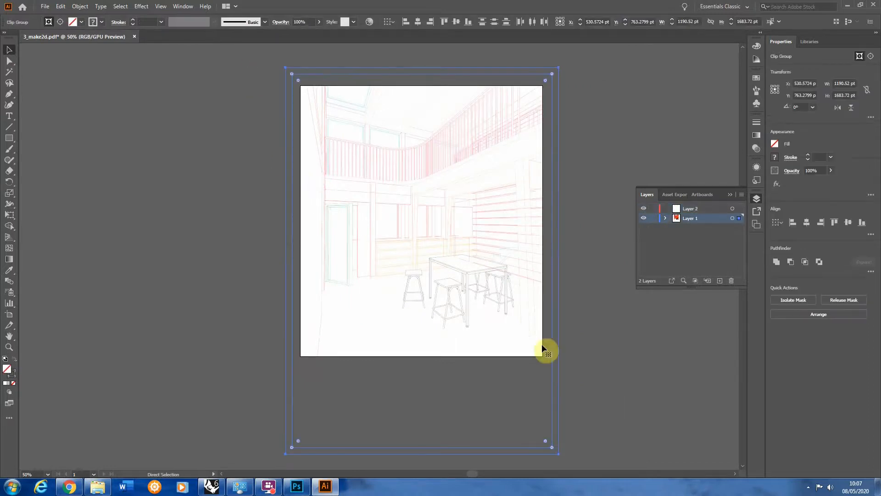
pyautogui.click(567, 296)
pyautogui.moveTo(297, 91); pyautogui.dragTo(570, 354)
pyautogui.hotkey('ctrl', 'z')
pyautogui.click(248, 87)
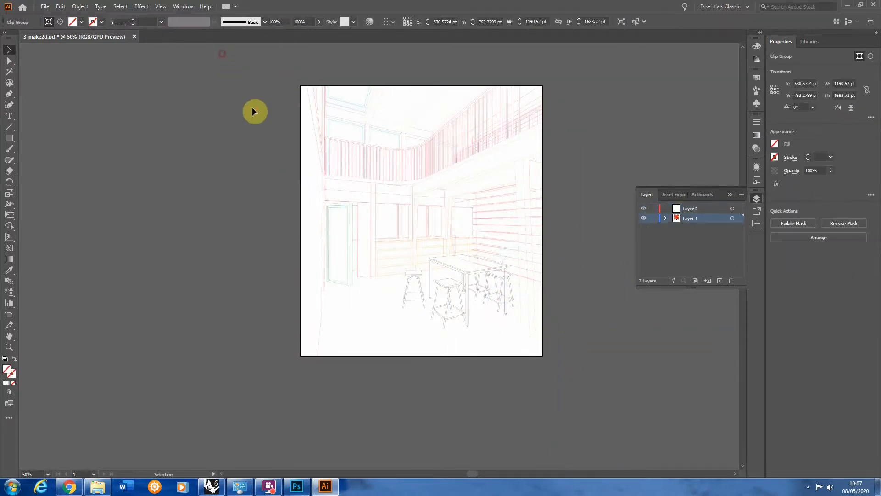
# - Remove the outer clipping frame around the linework and select the inner clipping group
pyautogui.click(465, 133)
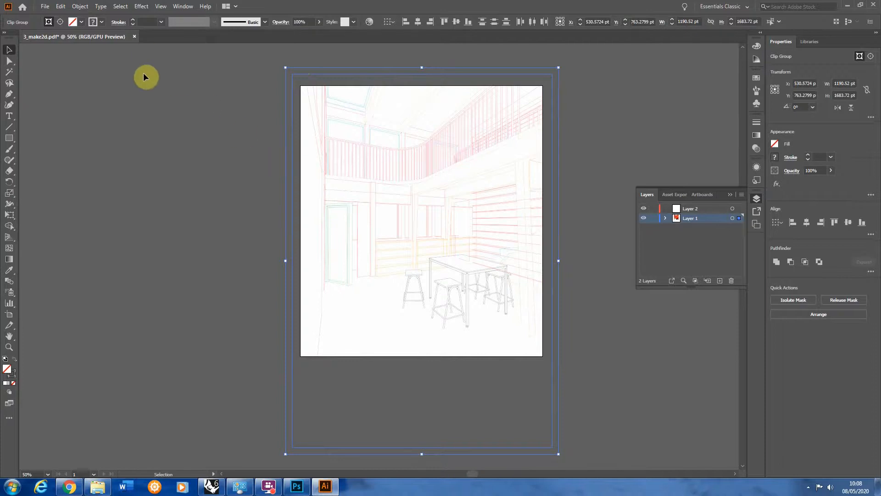
pyautogui.click(649, 145)
pyautogui.click(492, 95)
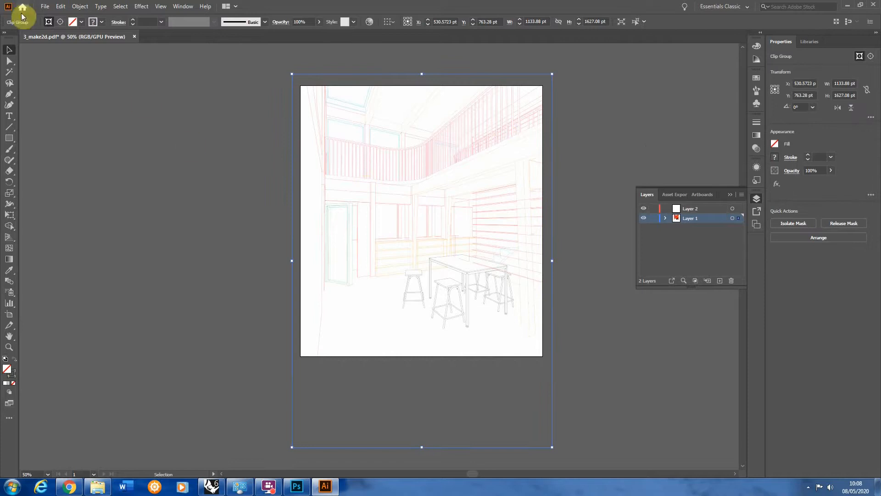
# - Try deleting the contents of the inner clipping group and undo the deletion
pyautogui.click(59, 22)
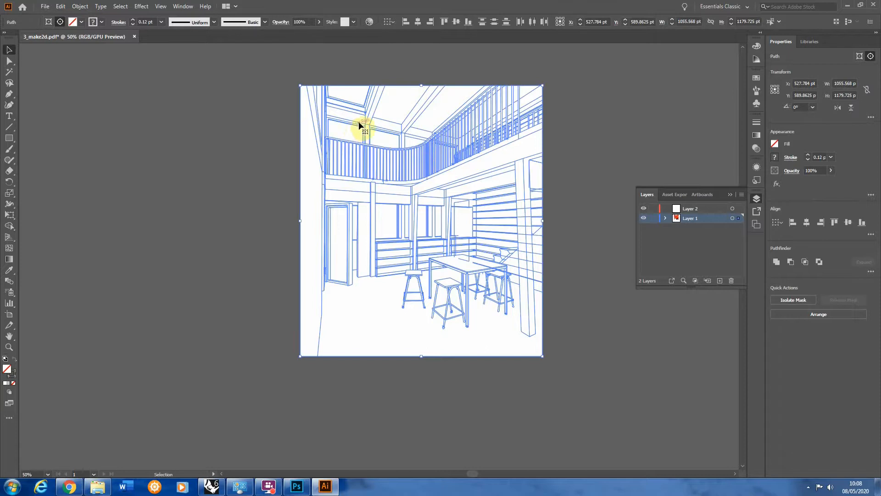
pyautogui.press('Delete')
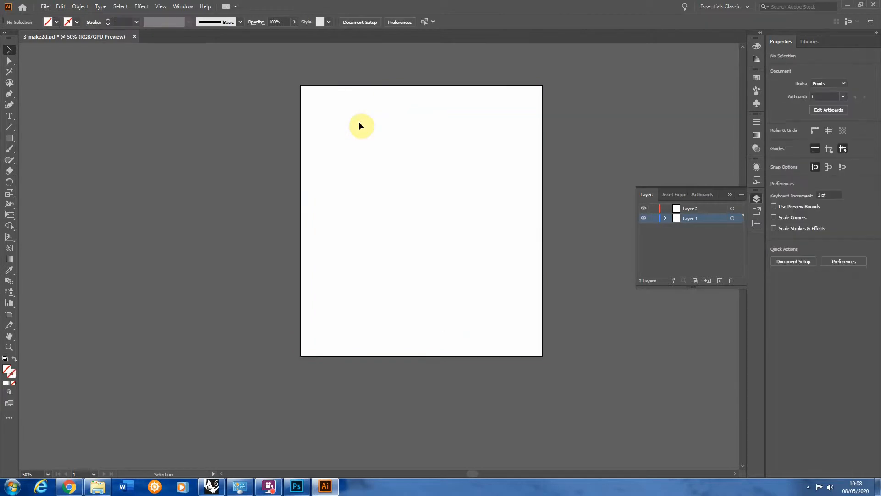
pyautogui.press('ctrl')
pyautogui.hotkey('ctrl', 'z')
pyautogui.hotkey('ctrl', 'z')
pyautogui.hotkey('ctrl', 'z')
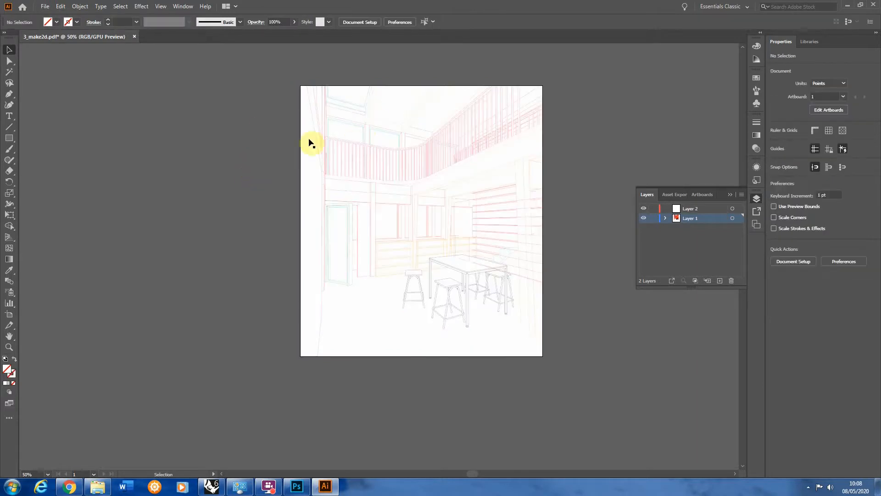
# - Select the remaining clipping frame around the drawing and remove it from the linework
pyautogui.click(339, 151)
pyautogui.click(352, 132)
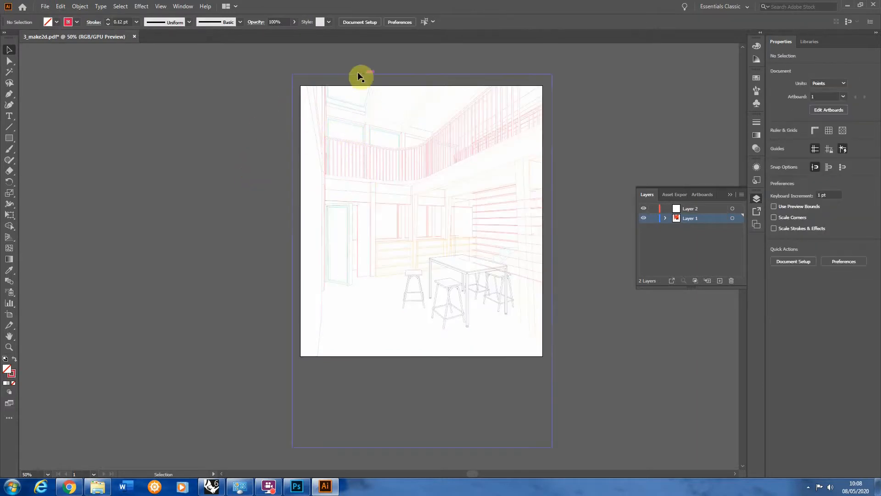
pyautogui.click(310, 73)
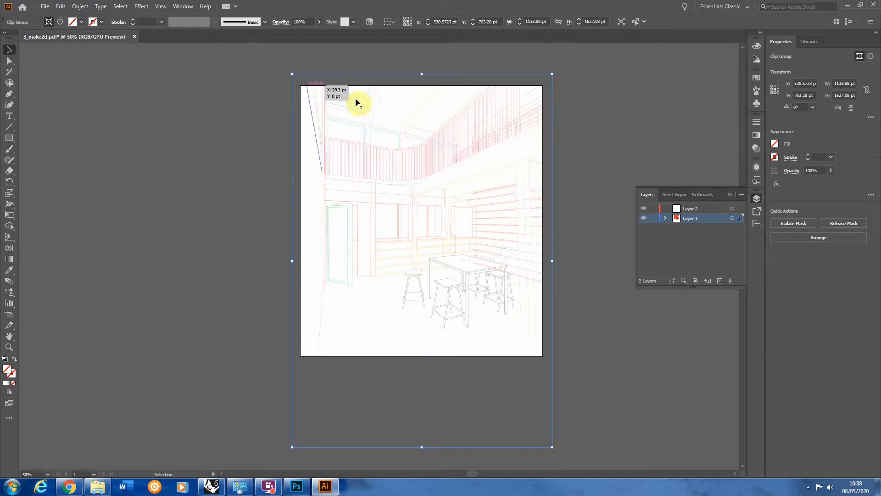
pyautogui.click(573, 90)
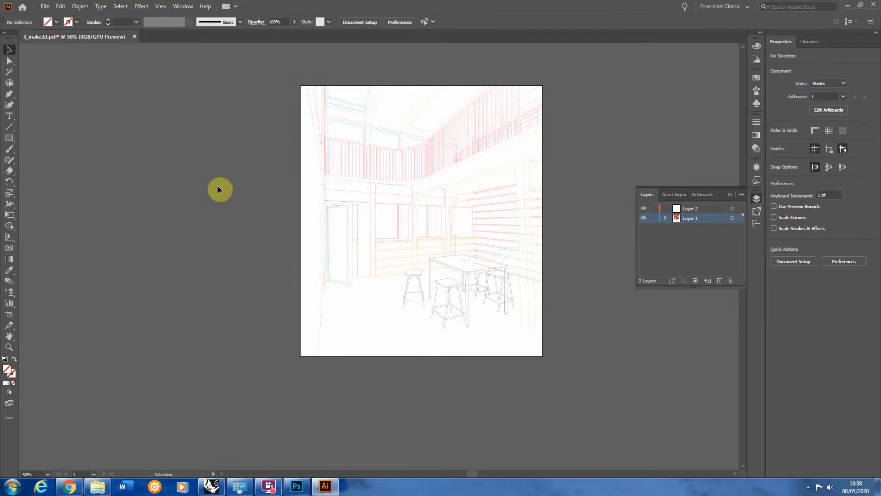
# - Copy all the linework on the artboard, paste it in place onto Layer 2 and check that layer by toggling its visibility
pyautogui.moveTo(548, 80); pyautogui.dragTo(292, 361)
pyautogui.press('v')
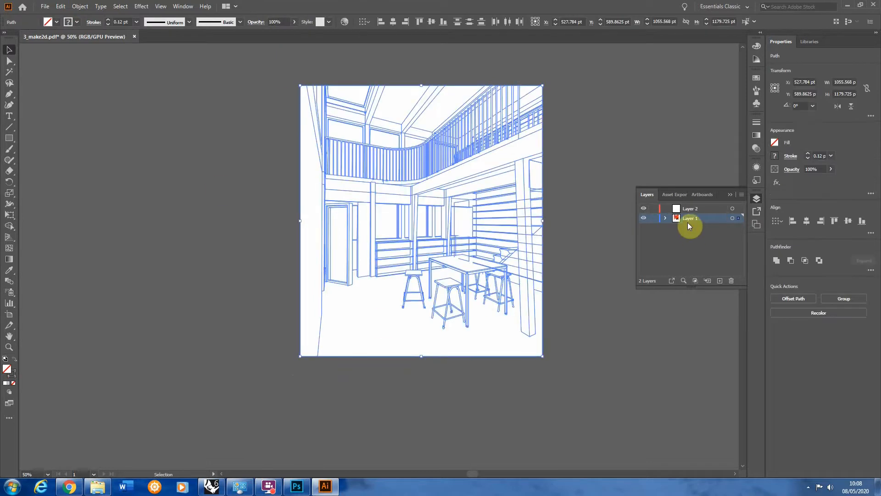
pyautogui.click(695, 210)
pyautogui.hotkey('ctrl', 'shift', 'v')
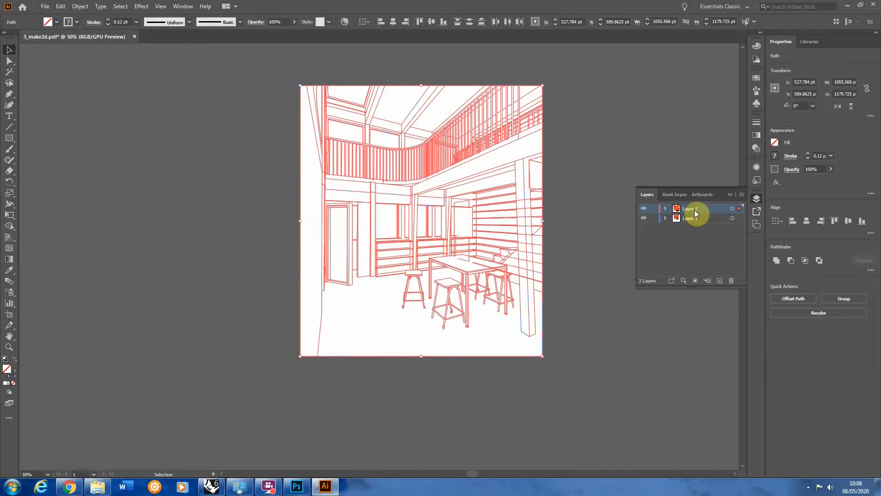
pyautogui.click(664, 272)
pyautogui.click(644, 210)
pyautogui.click(644, 210)
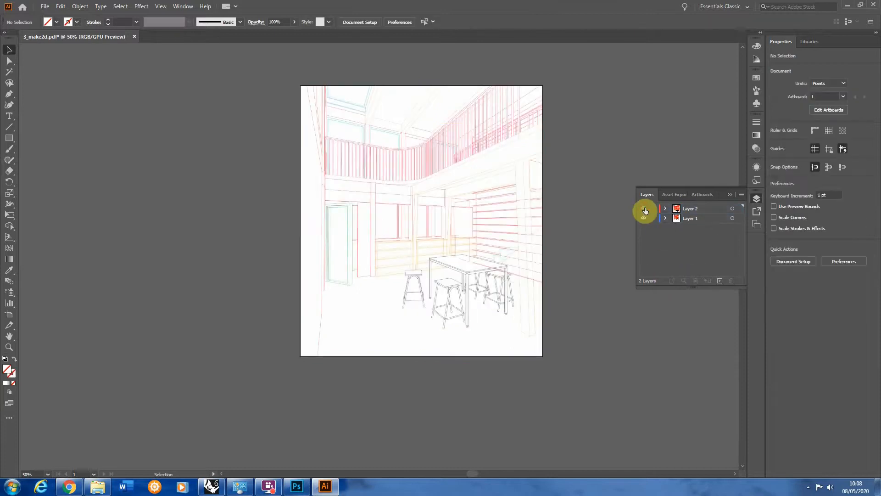
# - Rename Layer 2 as Lines and lock it against editing
pyautogui.doubleClick(691, 208)
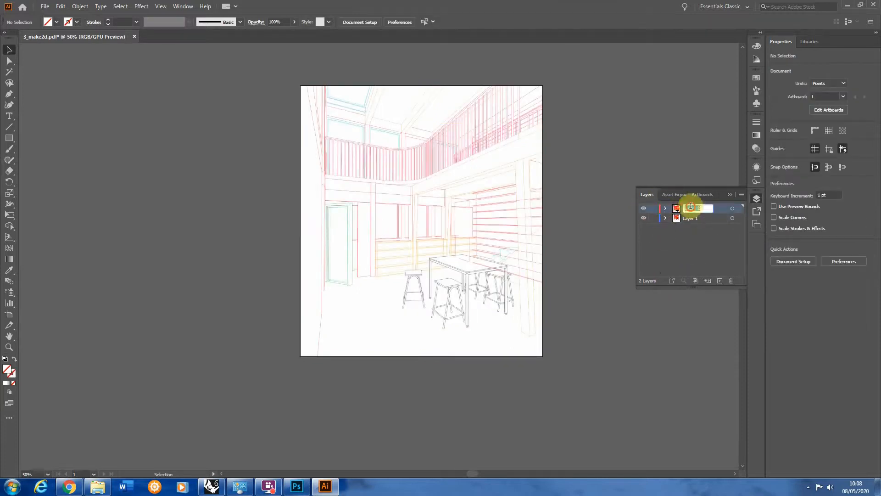
pyautogui.write('Lines')
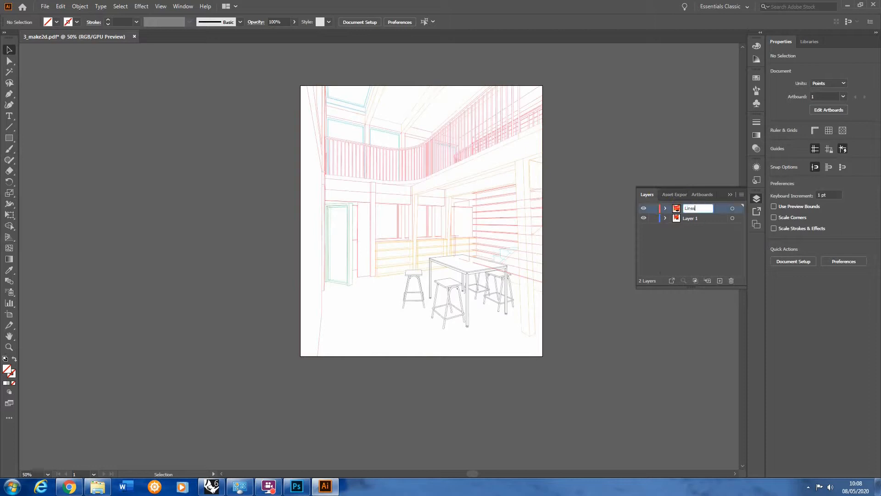
pyautogui.click(649, 211)
pyautogui.click(676, 259)
pyautogui.click(655, 209)
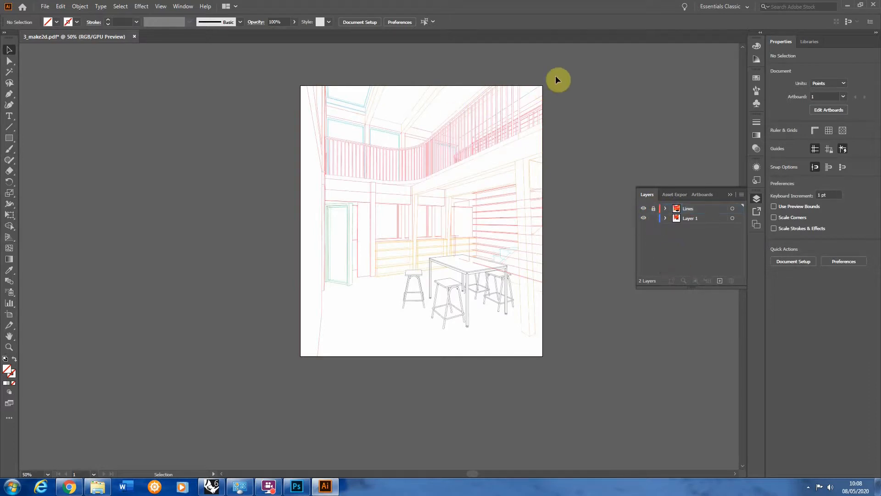
# - Select all the linework on Layer 1, convert it into a Live Paint group and deselect it
pyautogui.hotkey('ctrl', 'a')
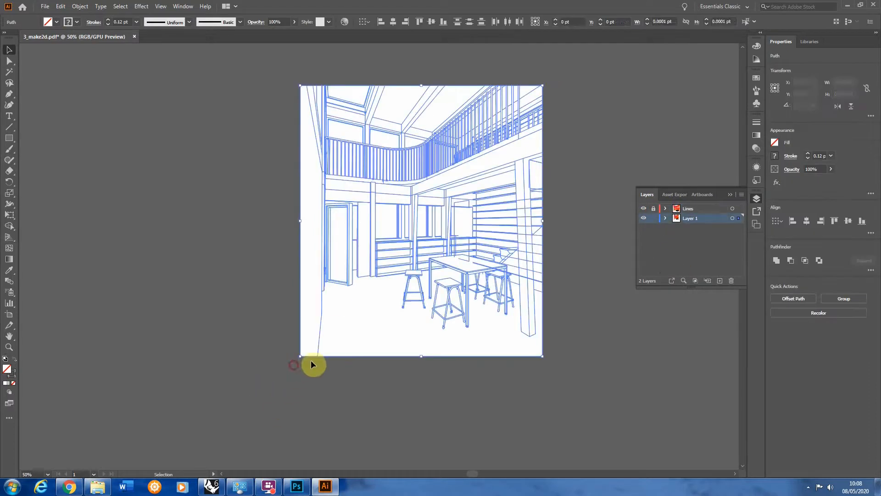
pyautogui.click(12, 229)
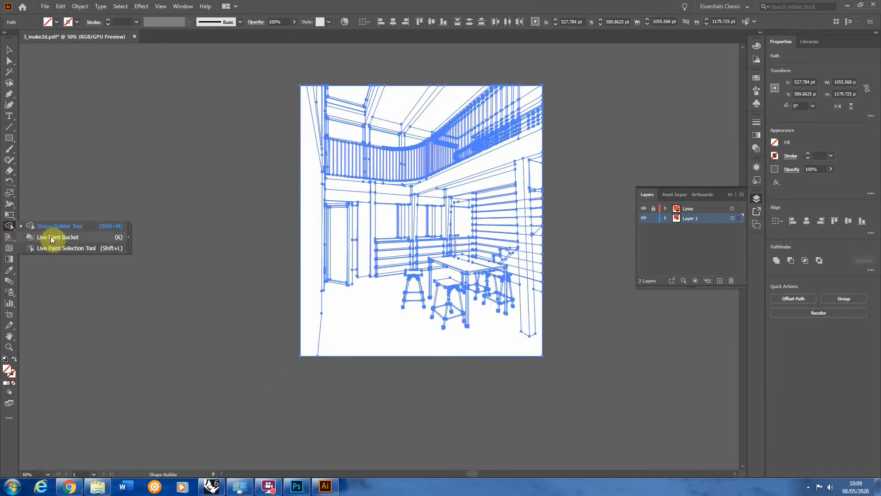
pyautogui.click(52, 239)
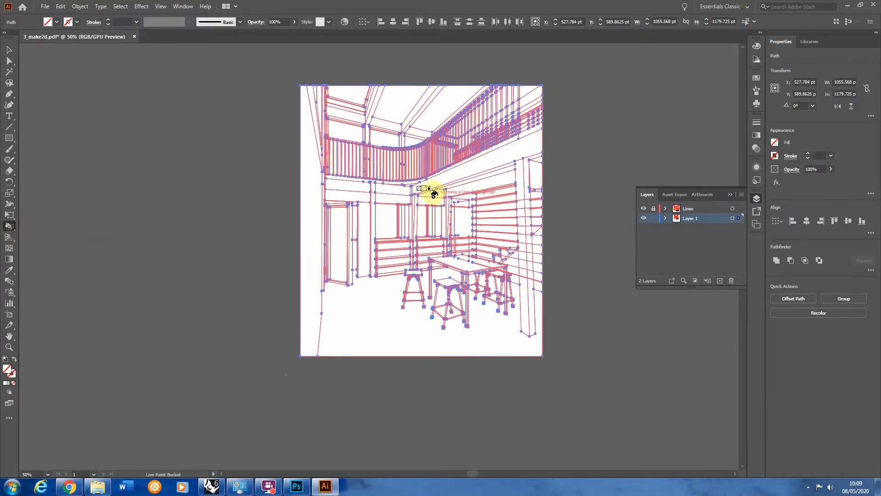
pyautogui.click(410, 191)
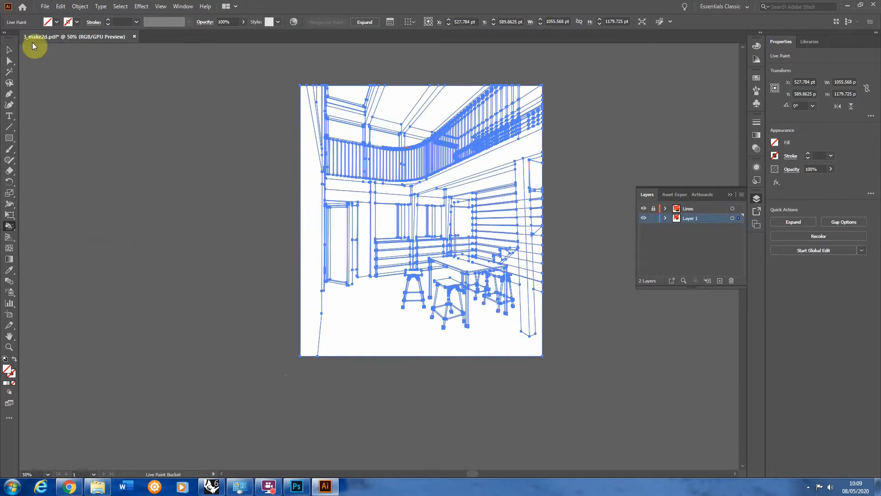
pyautogui.click(9, 49)
pyautogui.click(377, 193)
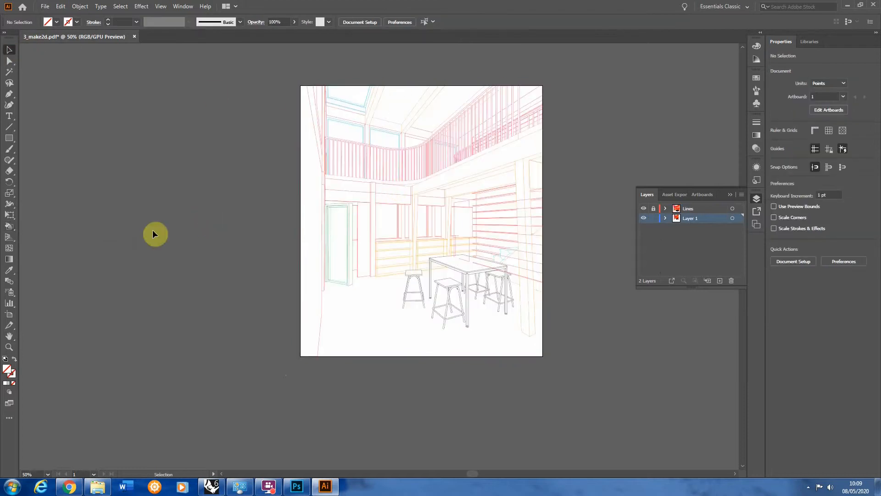
# - Set the Live Paint Bucket's fill colour to the bright red FF4545
pyautogui.click(9, 226)
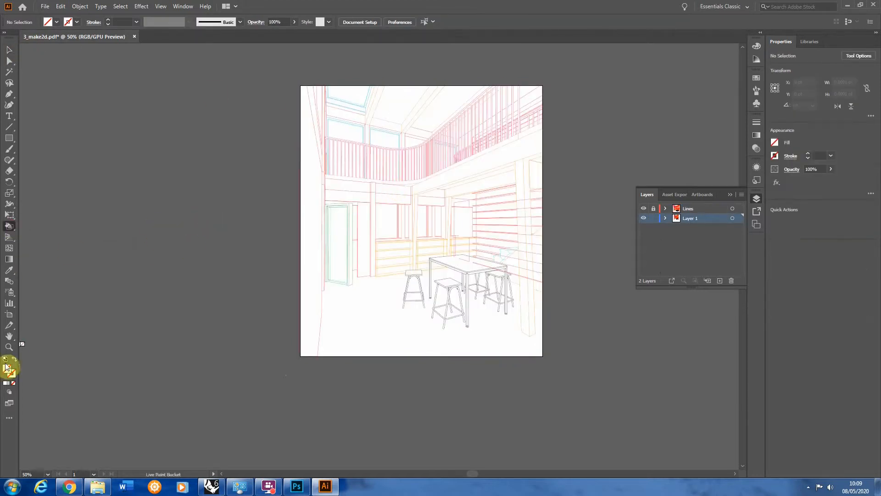
pyautogui.doubleClick(7, 369)
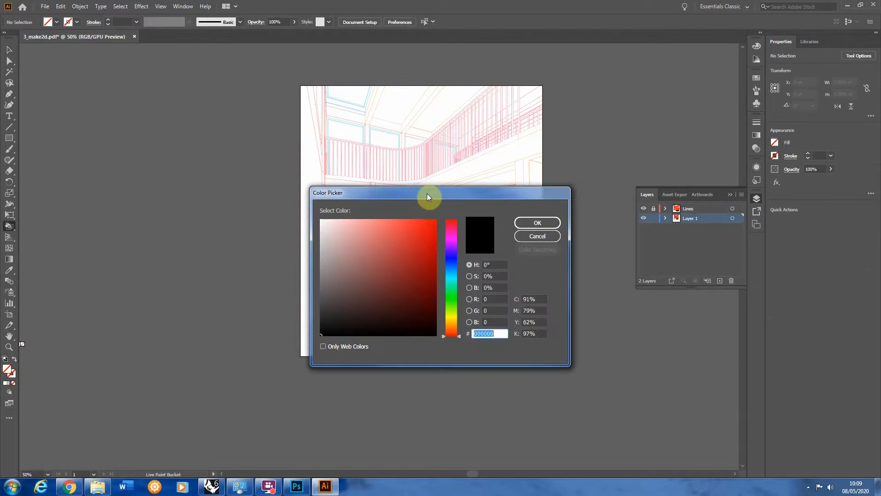
pyautogui.moveTo(427, 197); pyautogui.dragTo(699, 86)
pyautogui.moveTo(651, 132); pyautogui.dragTo(678, 106)
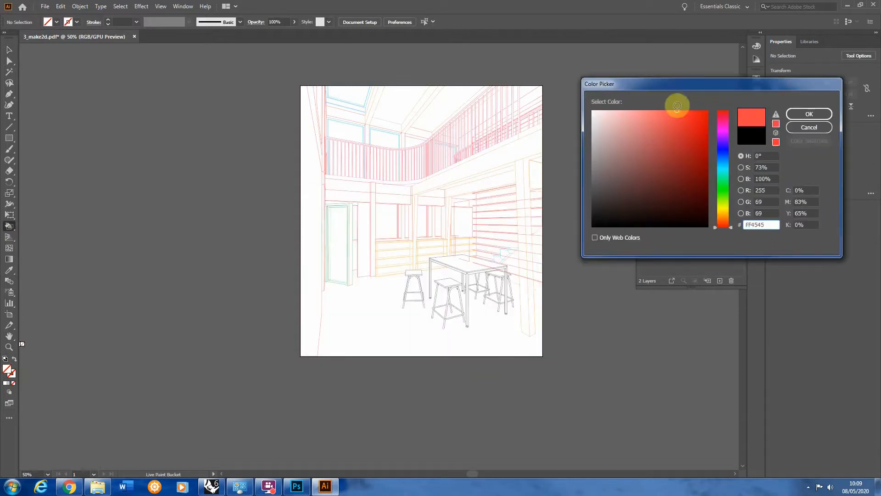
pyautogui.click(810, 113)
# - Try painting red across the beams, post and balcony faces with sweeping Live Paint strokes, and undo each attempt
pyautogui.keyDown('alt'); pyautogui.scroll(3, 397, 232); pyautogui.keyUp('alt')
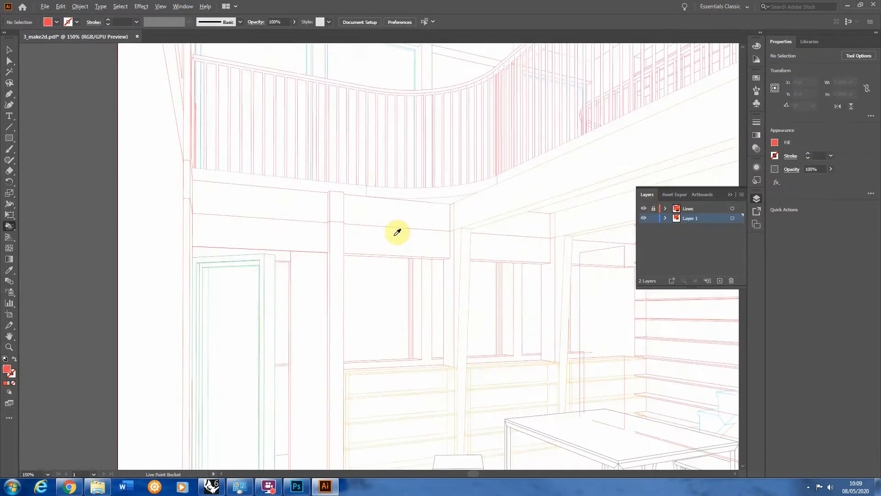
pyautogui.keyDown('alt'); pyautogui.scroll(-2, 397, 231); pyautogui.keyUp('alt')
pyautogui.moveTo(350, 216)
pyautogui.mouseDown()
pyautogui.moveTo(302, 229)
pyautogui.moveTo(411, 209)
pyautogui.mouseUp()
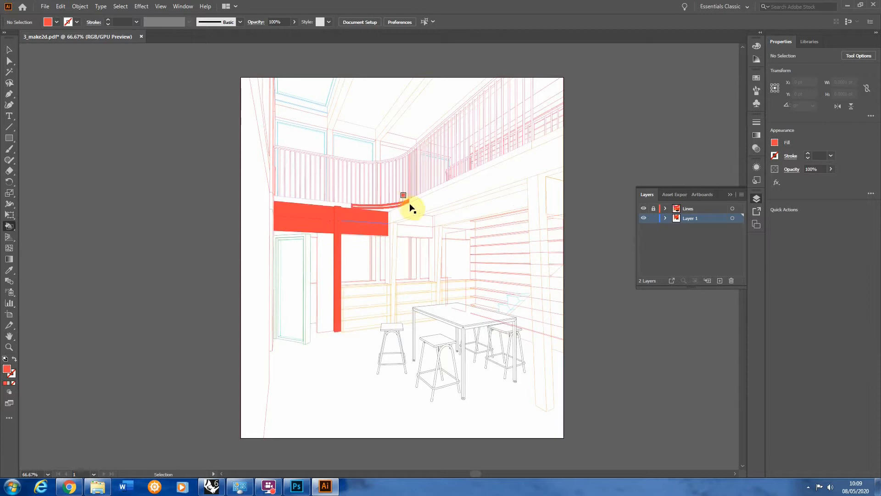
pyautogui.hotkey('ctrl', 'z')
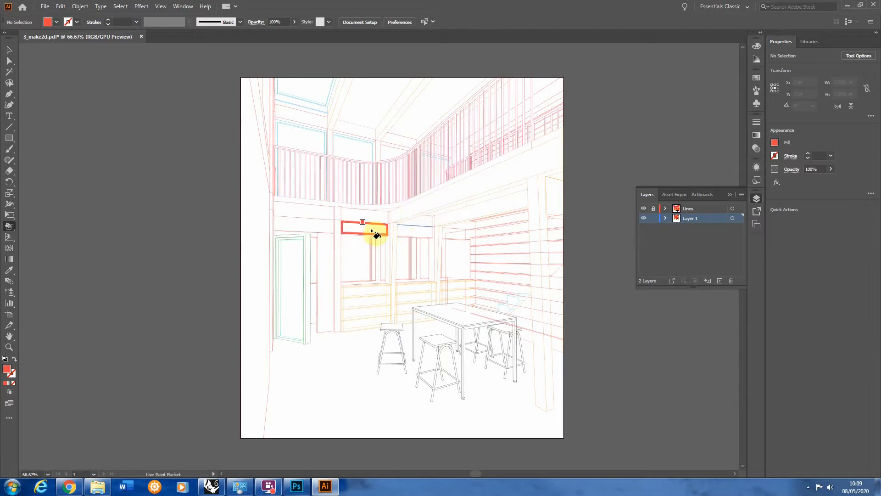
pyautogui.moveTo(376, 234)
pyautogui.mouseDown()
pyautogui.moveTo(282, 223)
pyautogui.moveTo(450, 198)
pyautogui.moveTo(330, 175)
pyautogui.moveTo(513, 152)
pyautogui.mouseUp()
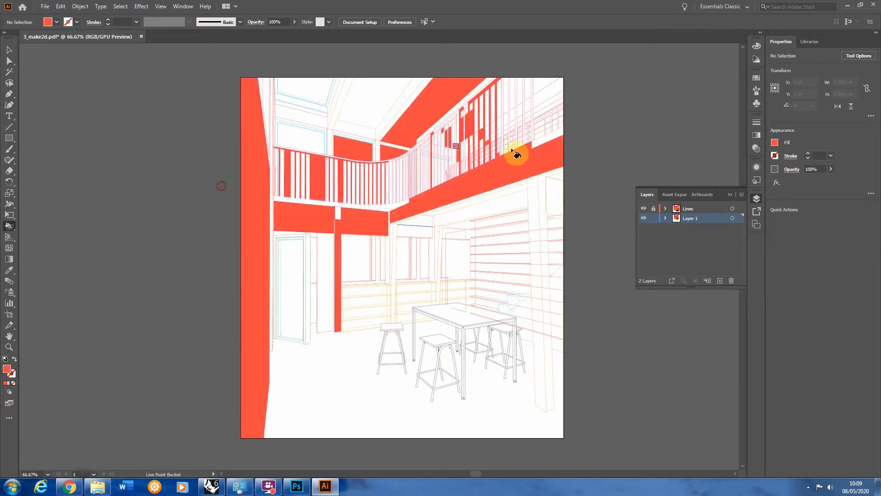
pyautogui.hotkey('ctrl', 'z')
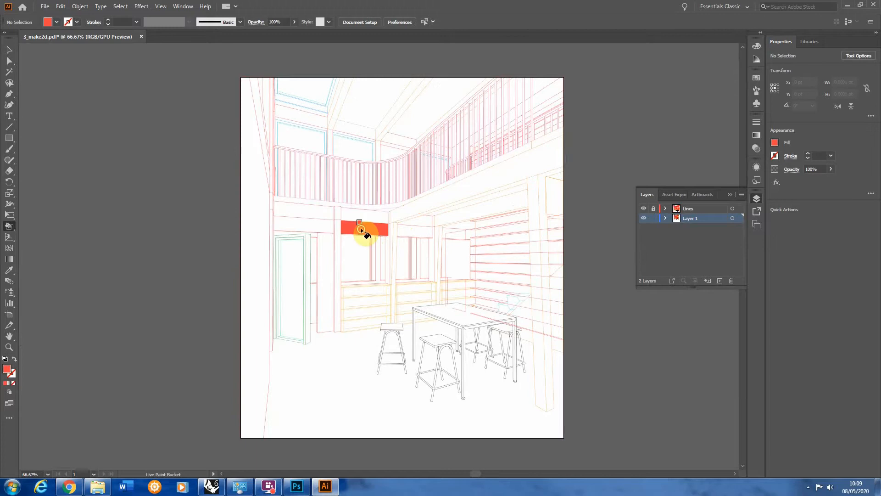
# - Flood all the faces of the Live Paint drawing with the red fill and inspect the coverage
pyautogui.click(361, 229)
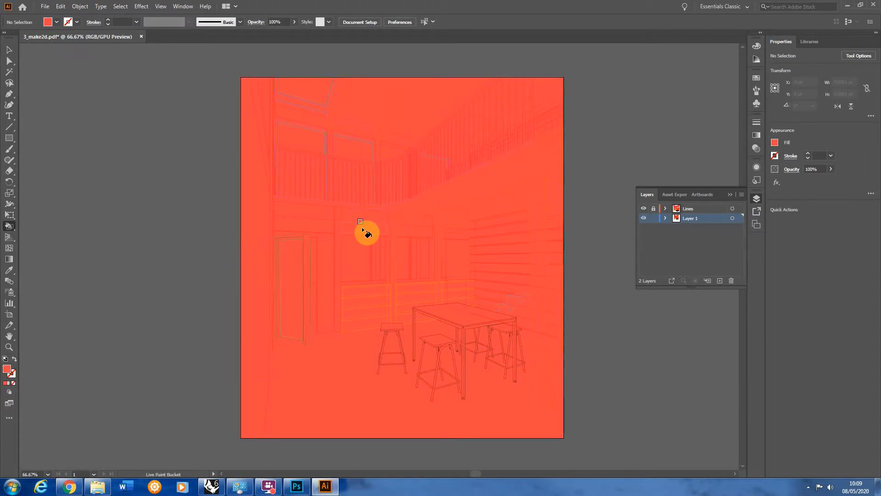
pyautogui.scroll(-1, 113, 217)
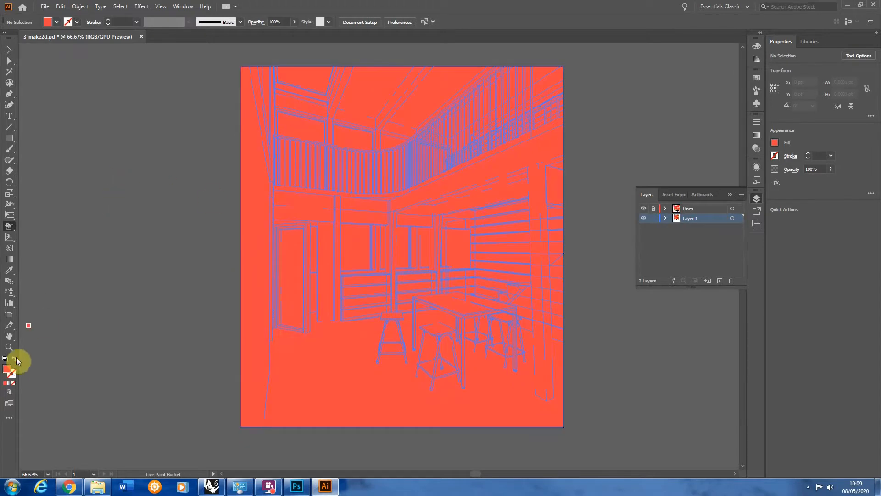
pyautogui.keyDown('alt'); pyautogui.scroll(4, 343, 258); pyautogui.keyUp('alt')
pyautogui.keyDown('alt'); pyautogui.scroll(-4, 327, 212); pyautogui.keyUp('alt')
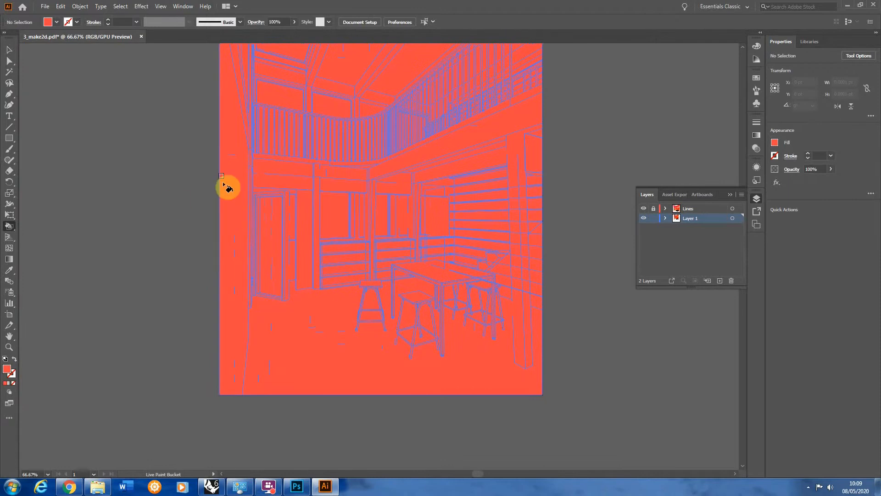
pyautogui.scroll(3, 266, 153)
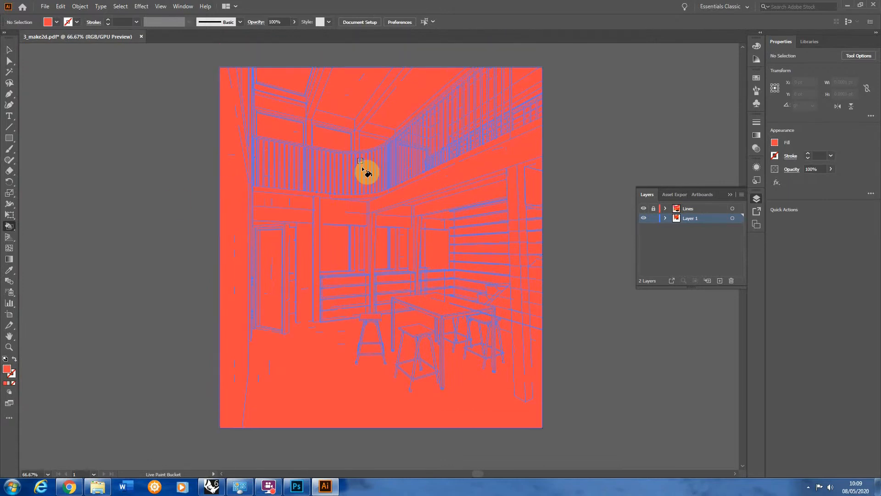
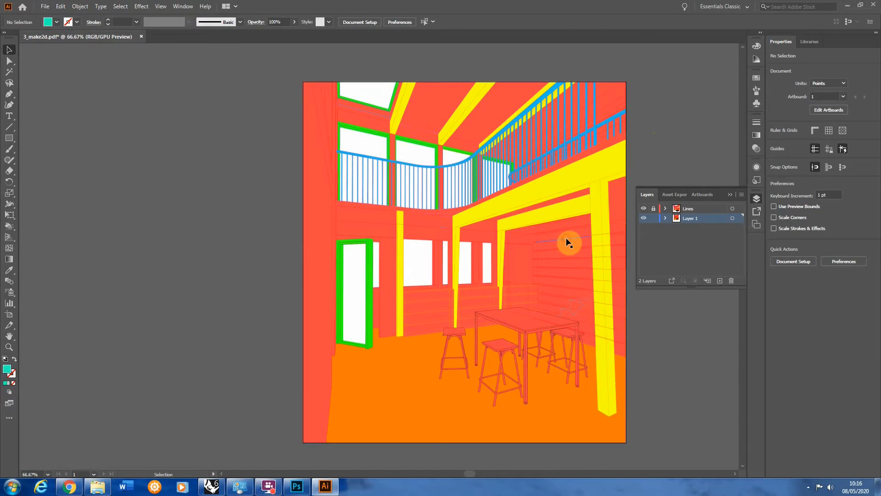
# - Select the coloured Live Paint group, set its stroke to none and deselect it
pyautogui.click(556, 292)
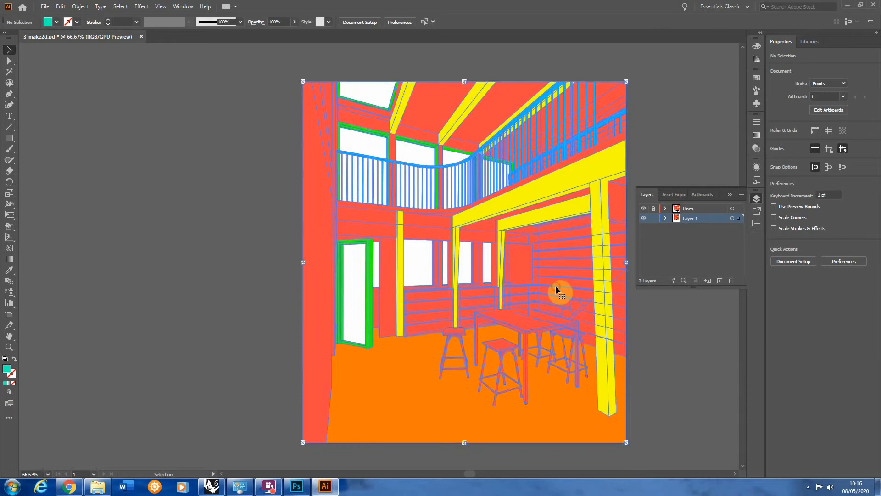
pyautogui.click(12, 381)
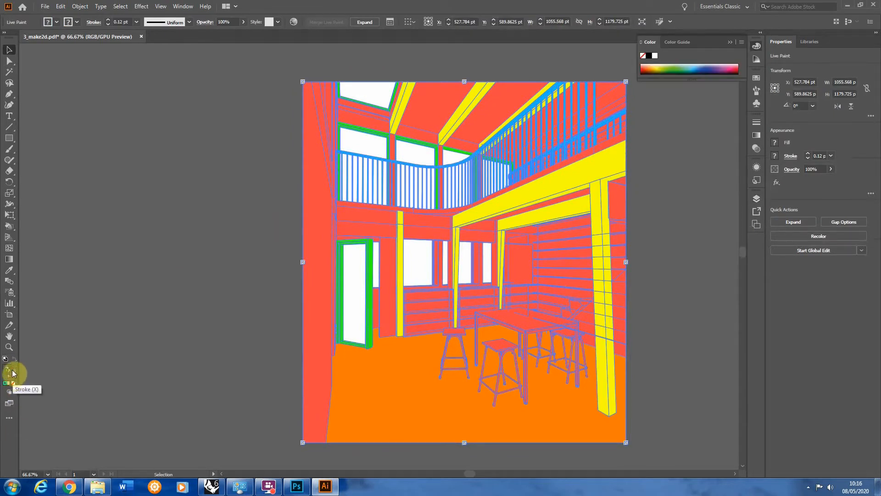
pyautogui.click(643, 56)
pyautogui.click(663, 159)
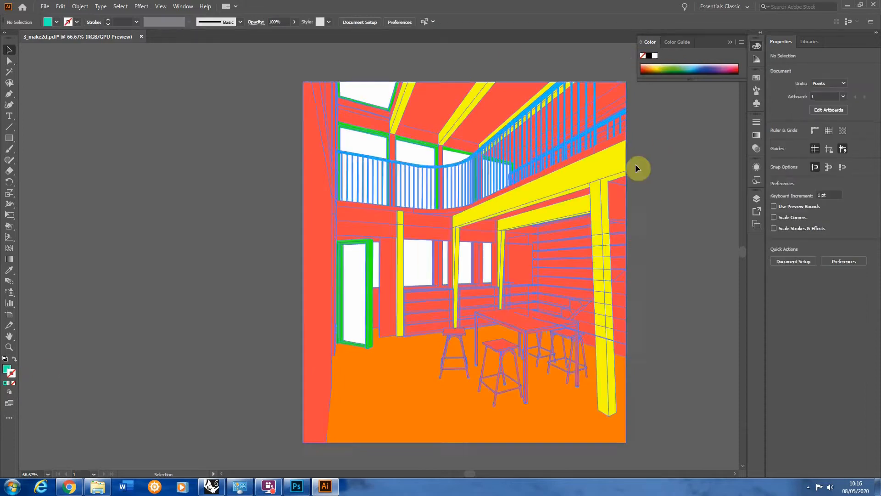
# - Hide the Lines layer and clear the selection to check the colour fills alone
pyautogui.click(603, 251)
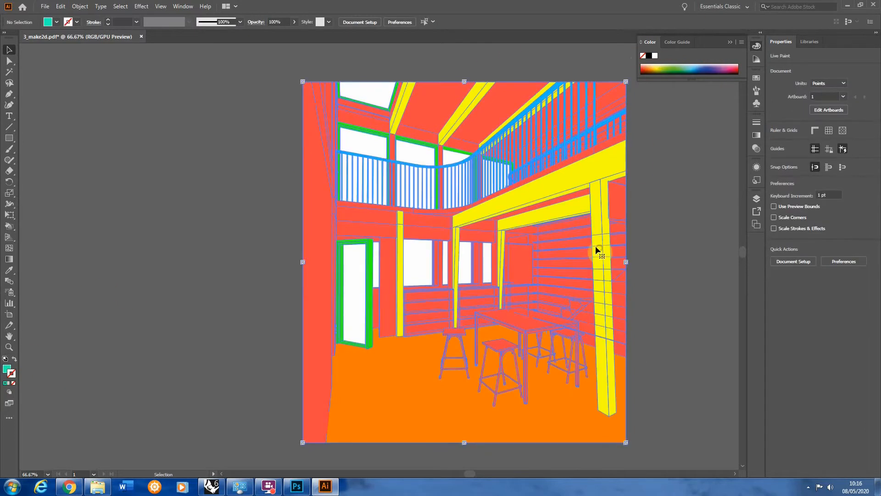
pyautogui.click(757, 199)
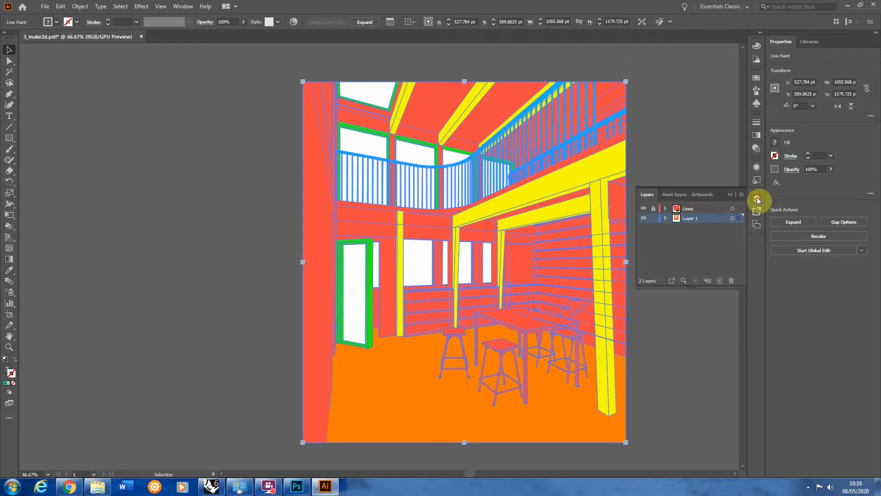
pyautogui.click(644, 208)
pyautogui.click(699, 379)
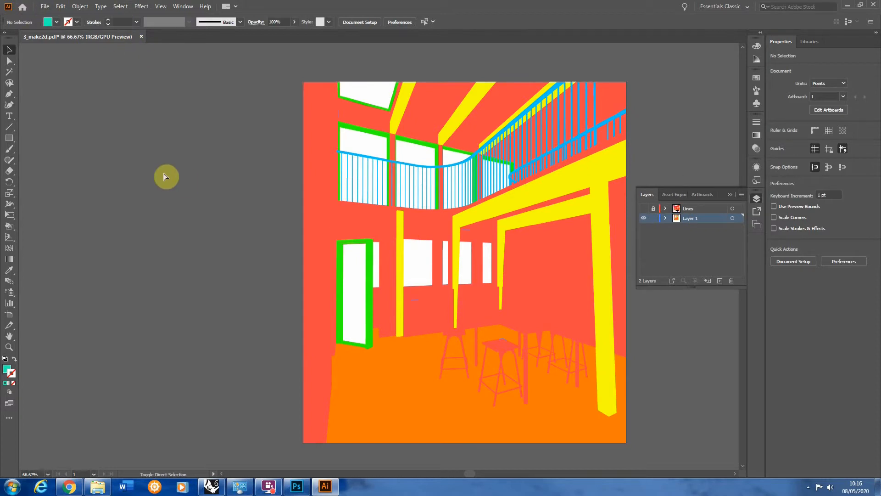
# - Save the document as an Adobe Illustrator file named 3_Lines with the default Illustrator 2020 options
pyautogui.hotkey('ctrl', 'shift', 's')
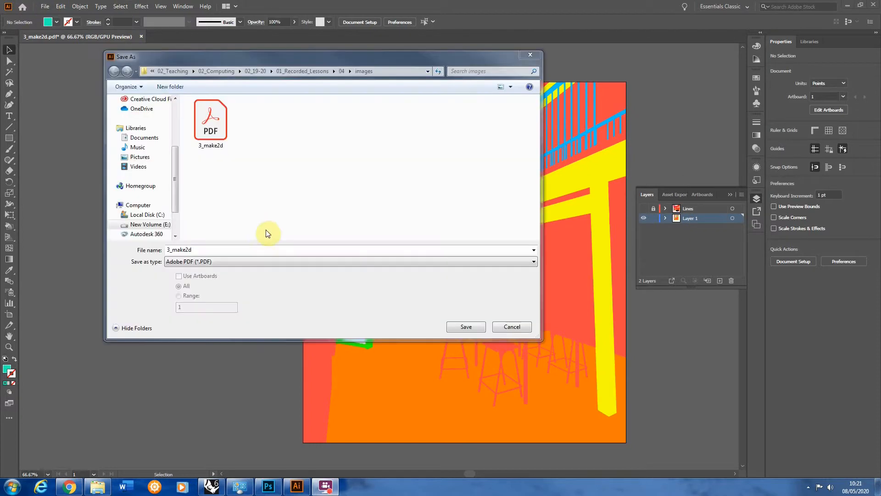
pyautogui.click(192, 262)
pyautogui.click(198, 269)
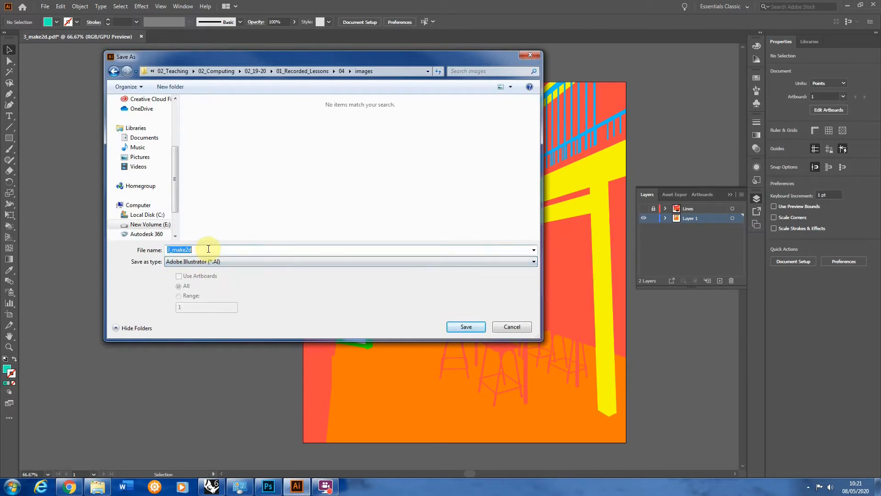
pyautogui.write('3_Lines')
pyautogui.press('Return')
pyautogui.click(482, 372)
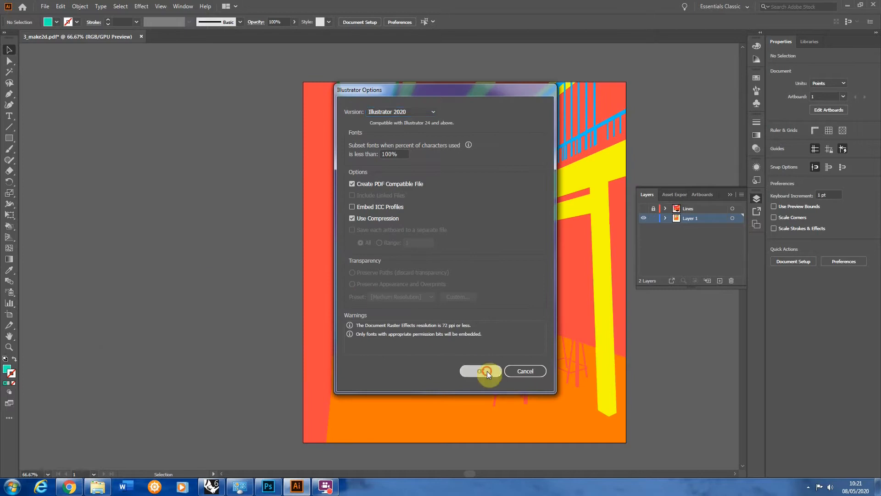
# - Delete the Lines layer together with its artwork, keeping only the coloured Layer 1
pyautogui.click(684, 209)
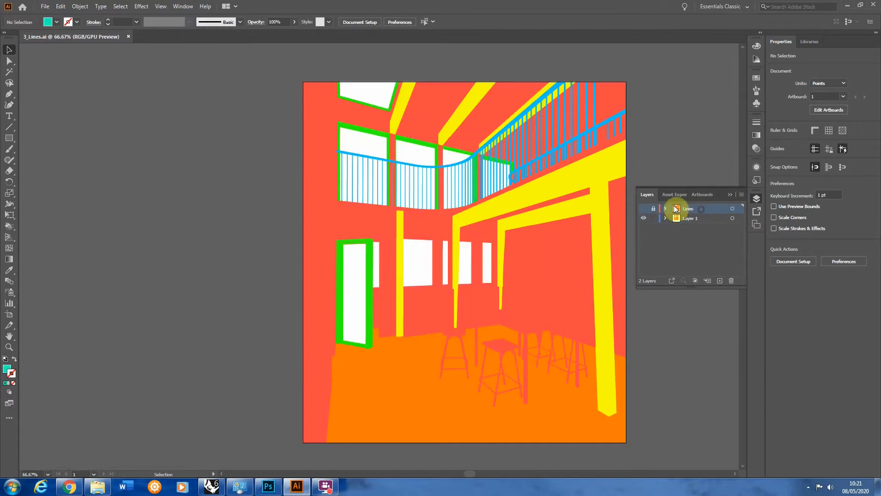
pyautogui.click(731, 280)
pyautogui.click(466, 255)
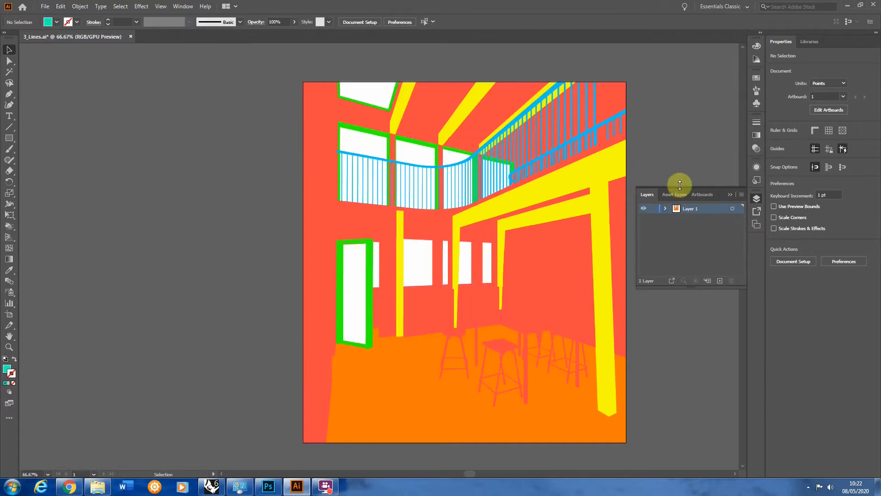
# - Save the fills-only drawing as a separate Illustrator file named 3_Fills with the default Illustrator 2020 options
pyautogui.hotkey('ctrl', 'shift', 's')
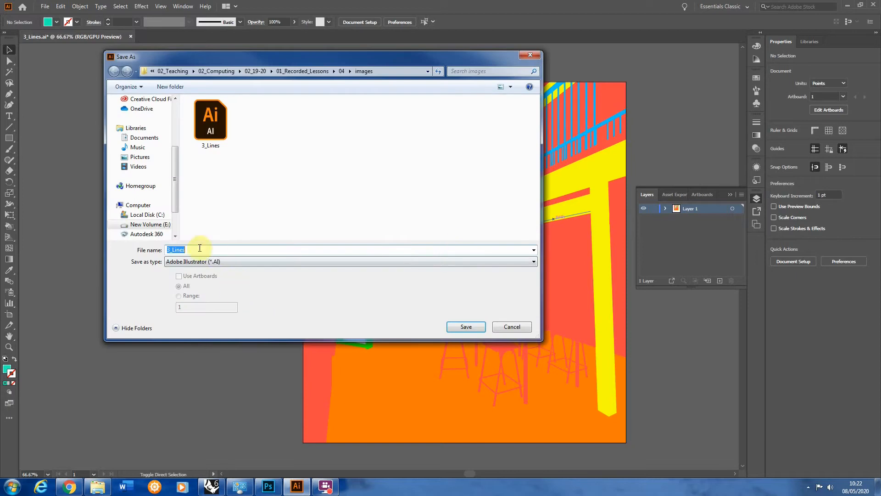
pyautogui.moveTo(190, 250); pyautogui.dragTo(173, 256)
pyautogui.write('Fill')
pyautogui.click(474, 327)
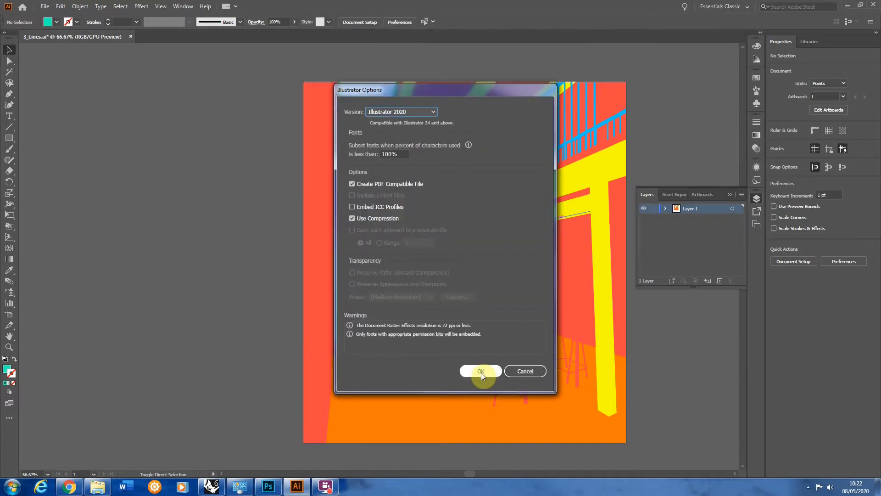
pyautogui.click(489, 370)
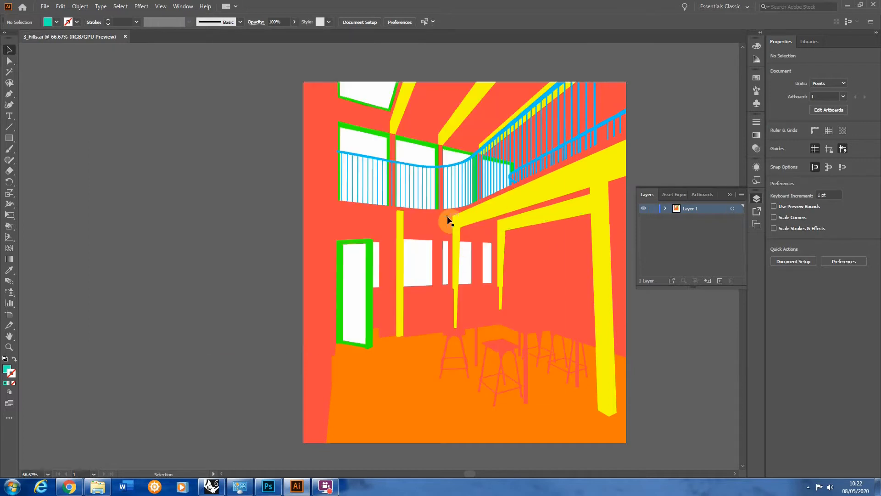
# - Switch to the images folder and review the 3, 3_shadows and 3_make2d files for the Photoshop composite
pyautogui.click(850, 5)
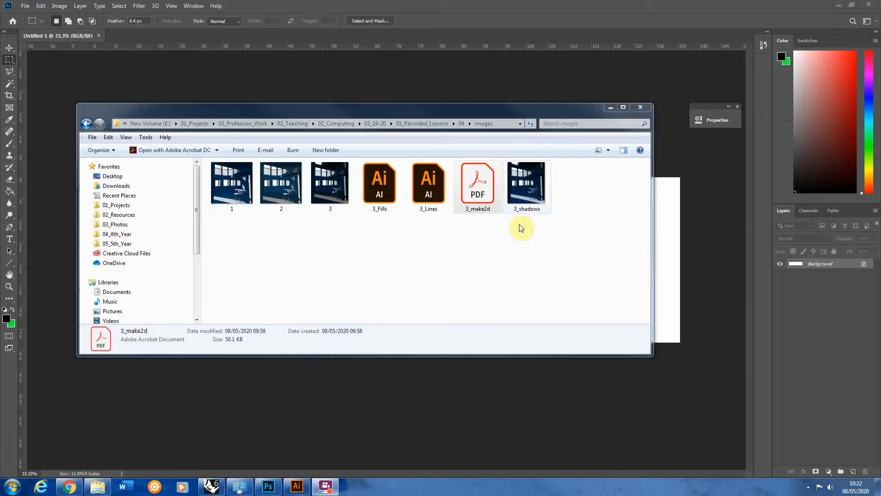
pyautogui.click(348, 203)
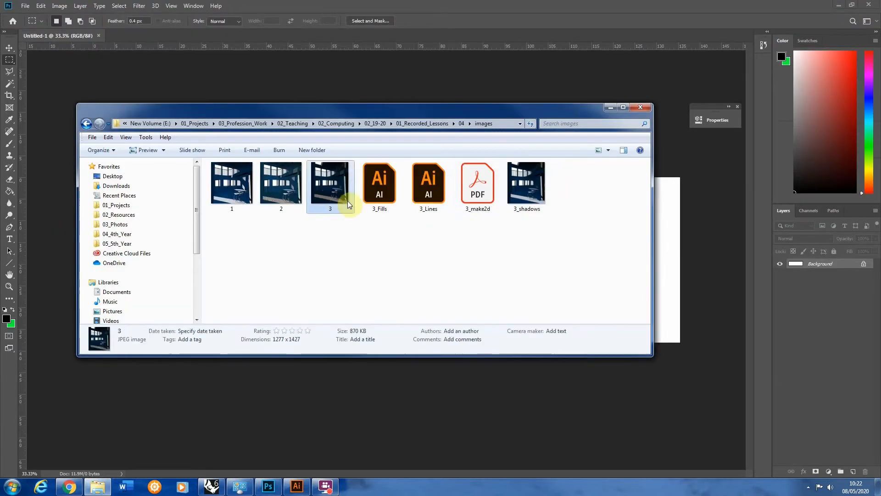
pyautogui.click(528, 193)
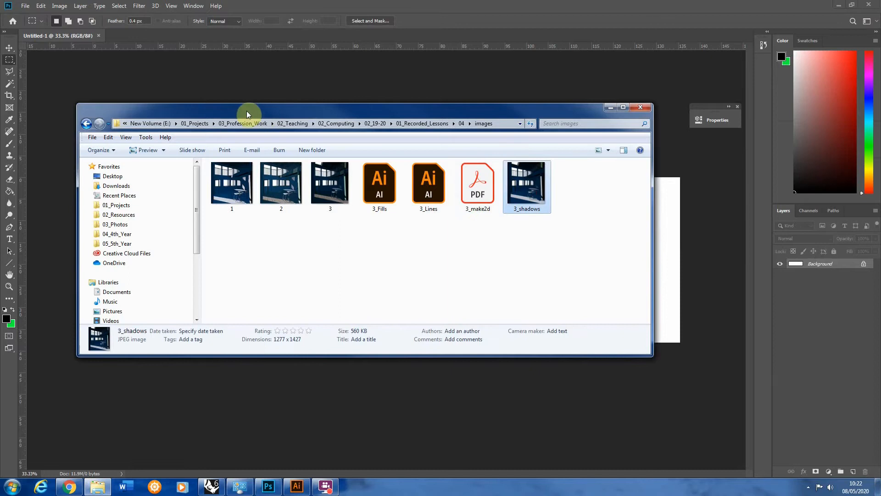
pyautogui.click(486, 196)
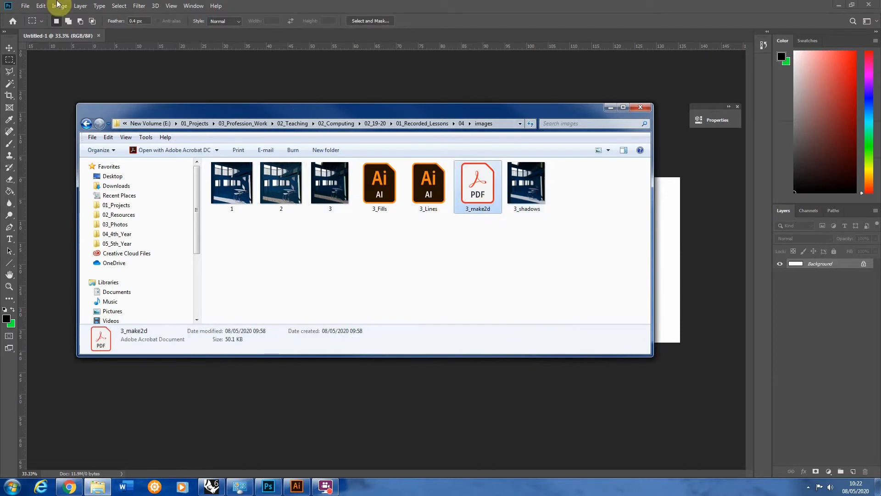
# - Load 3.jpg and 3_shadows.jpg from the 04 images folder into one layered Photoshop document using Load Files into Stack
pyautogui.click(24, 6)
pyautogui.moveTo(46, 209)
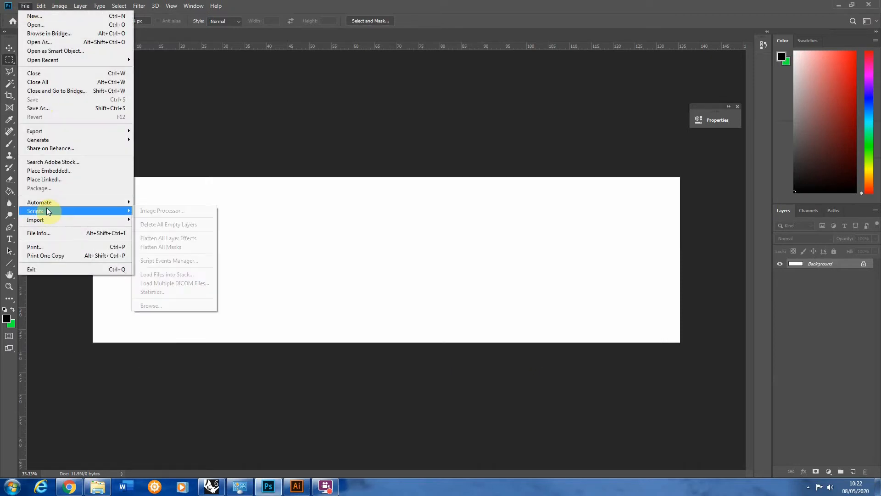
pyautogui.click(171, 279)
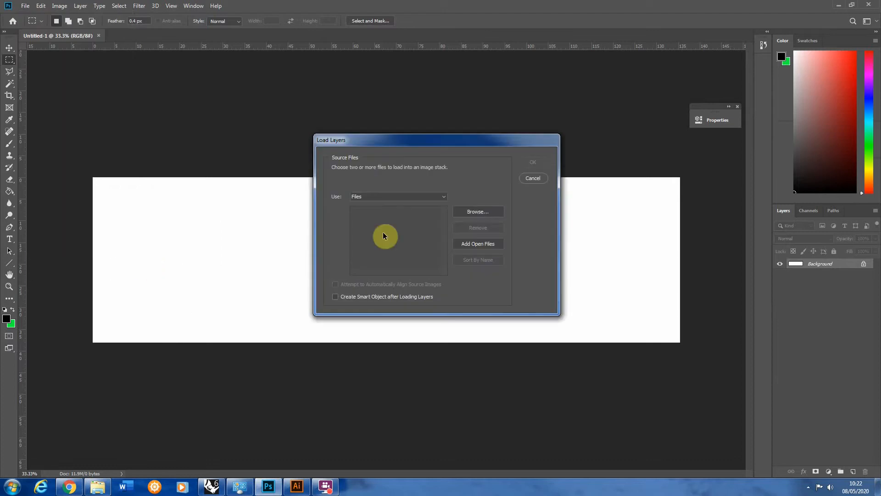
pyautogui.click(485, 211)
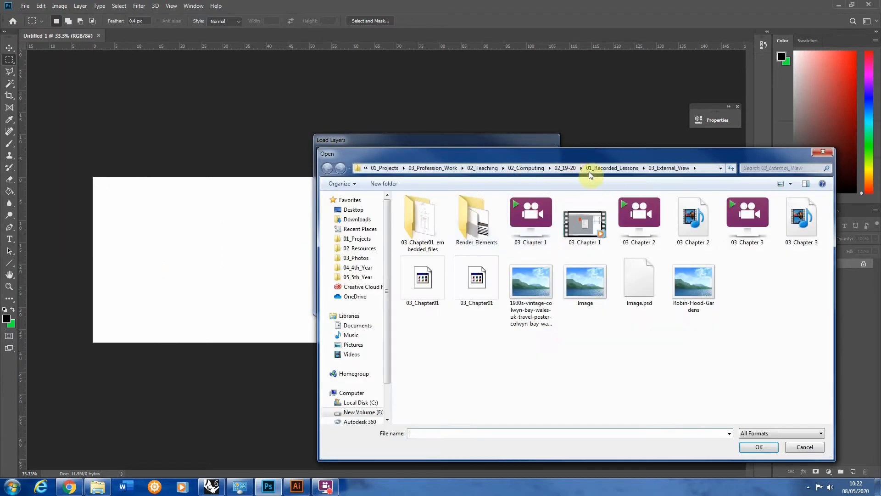
pyautogui.click(611, 168)
pyautogui.doubleClick(416, 239)
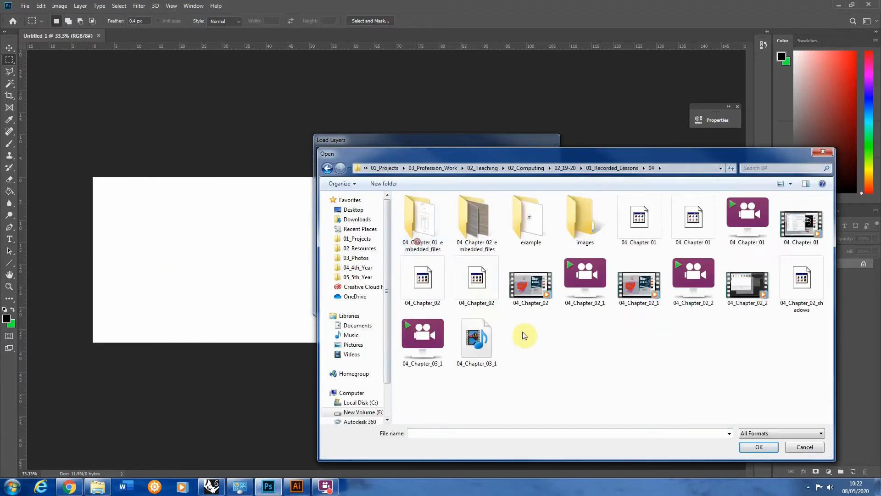
pyautogui.doubleClick(566, 209)
pyautogui.click(532, 213)
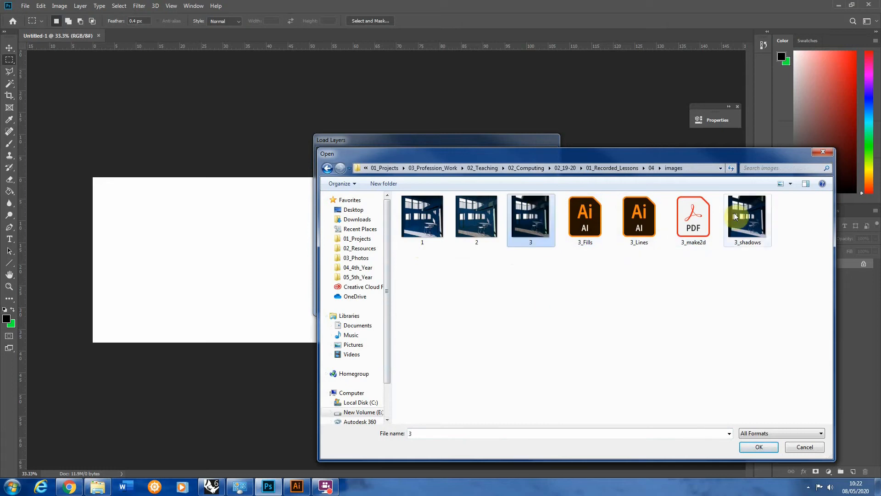
pyautogui.keyDown('ctrl'); pyautogui.click(746, 216); pyautogui.keyUp('ctrl')
pyautogui.click(759, 447)
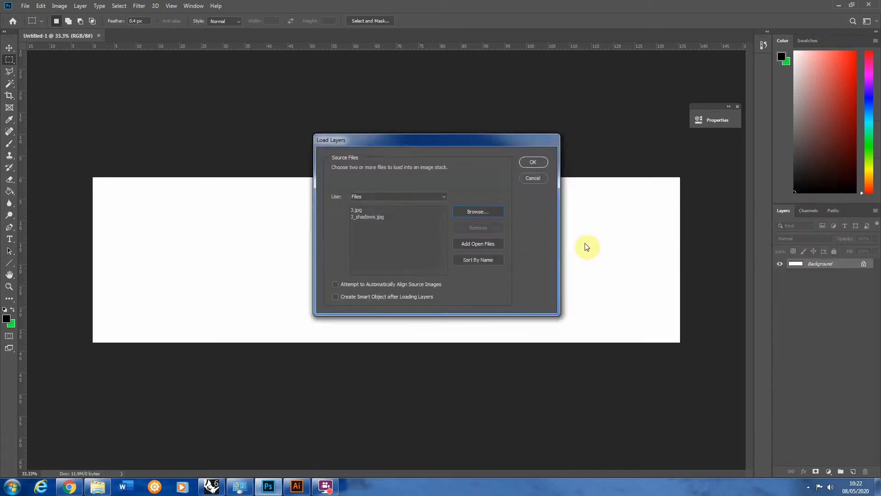
pyautogui.click(529, 164)
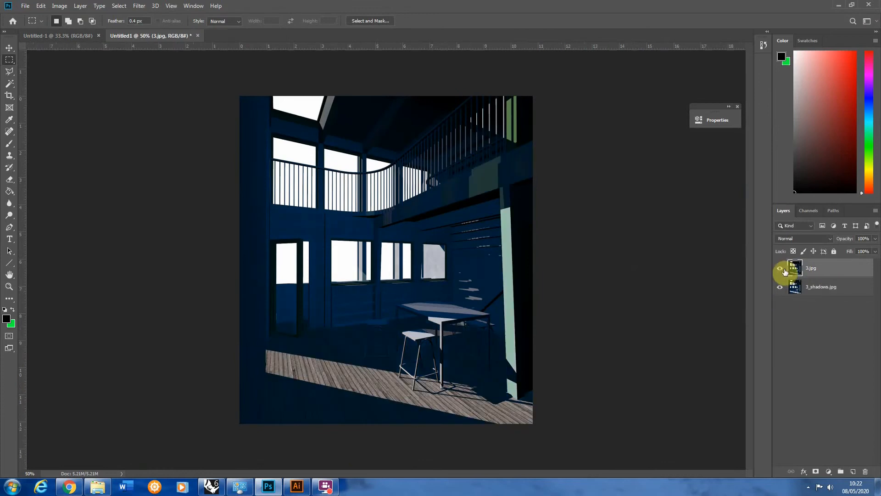
# - Toggle the 3.jpg layer's visibility to compare the textured render with the shadows render beneath it
pyautogui.click(785, 271)
pyautogui.click(785, 270)
pyautogui.click(785, 271)
pyautogui.click(785, 271)
pyautogui.click(785, 271)
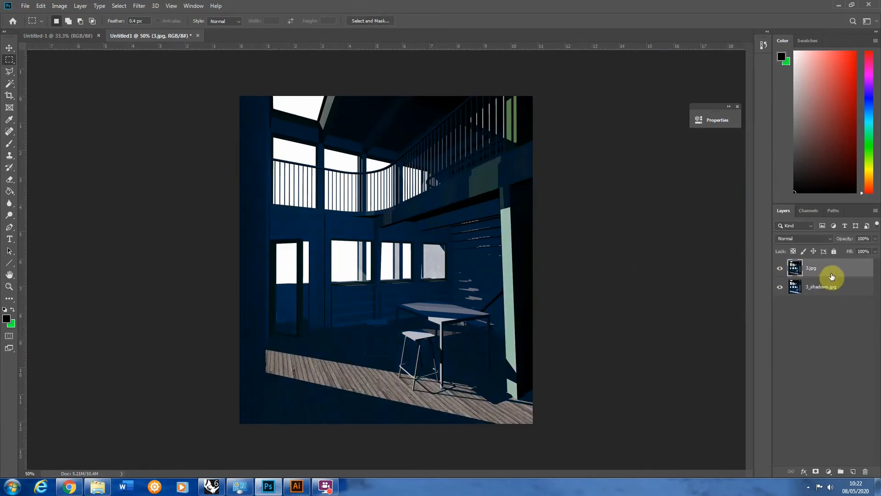
# - Place the 3_Fills Illustrator file from the images folder over the renders as a smart object, changing its crop option and keeping the placed size
pyautogui.click(98, 487)
pyautogui.click(423, 186)
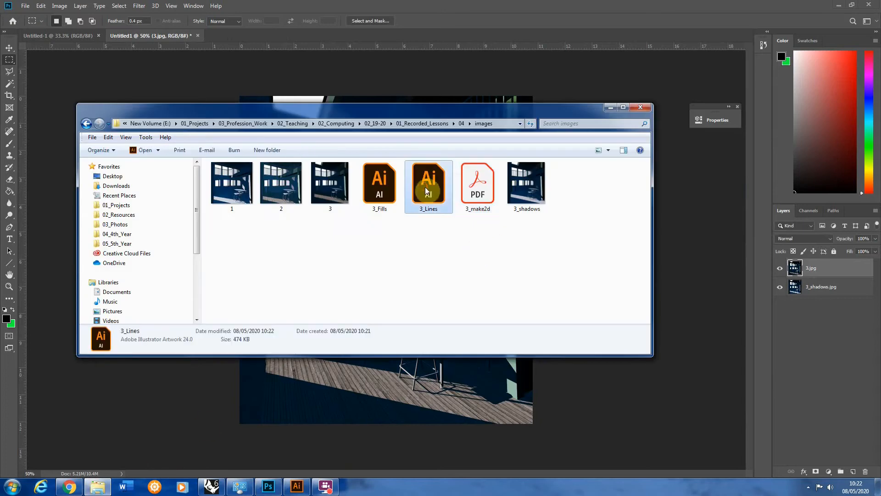
pyautogui.click(374, 185)
pyautogui.moveTo(374, 187); pyautogui.dragTo(423, 363)
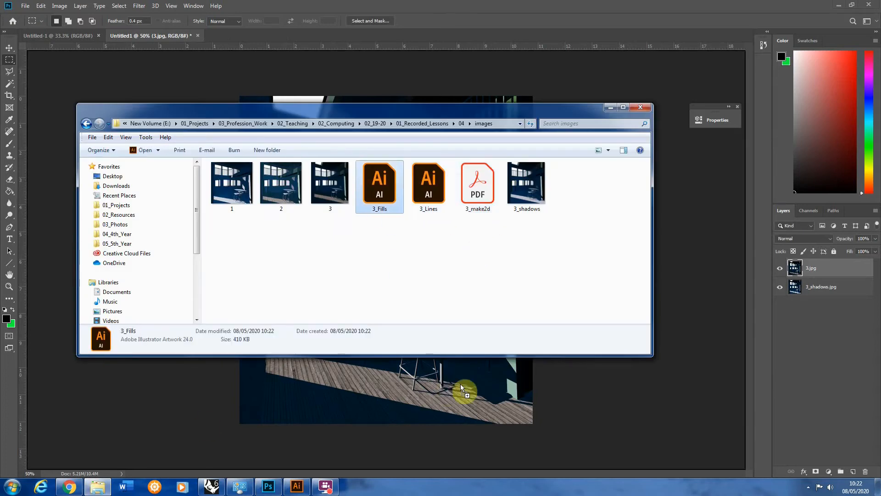
pyautogui.moveTo(461, 384); pyautogui.dragTo(461, 384)
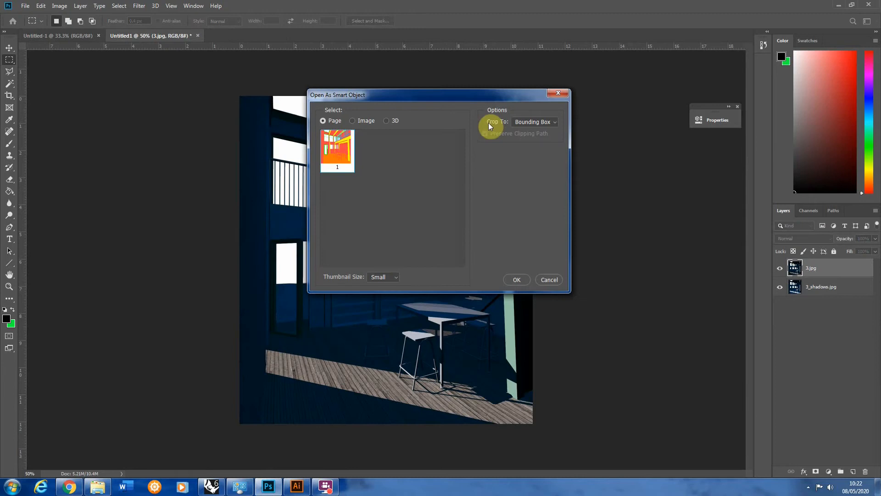
pyautogui.click(539, 123)
pyautogui.click(531, 143)
pyautogui.click(518, 280)
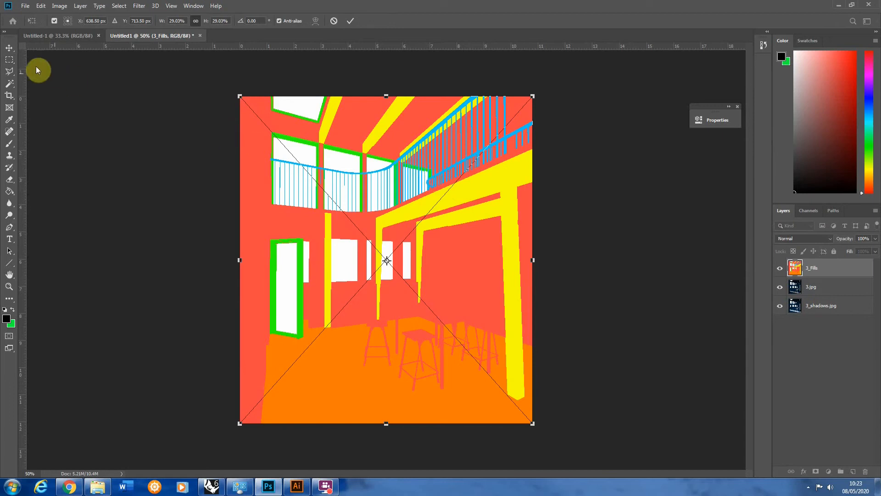
pyautogui.click(7, 61)
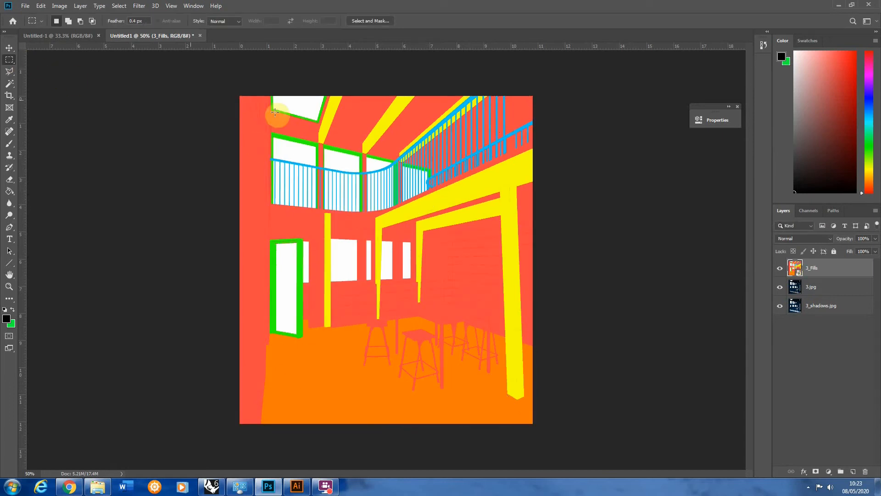
# - Check the edges of the placed colour fills up close and rasterize the 3_Fills layer
pyautogui.keyDown('alt'); pyautogui.scroll(3, 393, 291); pyautogui.keyUp('alt')
pyautogui.keyDown('alt'); pyautogui.scroll(2, 465, 301); pyautogui.keyUp('alt')
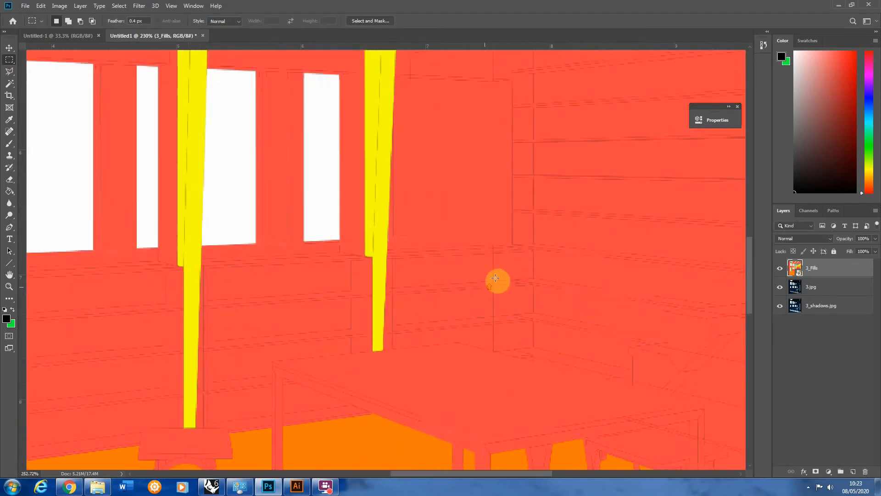
pyautogui.keyDown('alt'); pyautogui.scroll(-4, 596, 311); pyautogui.keyUp('alt')
pyautogui.keyDown('alt'); pyautogui.scroll(2, 512, 177); pyautogui.keyUp('alt')
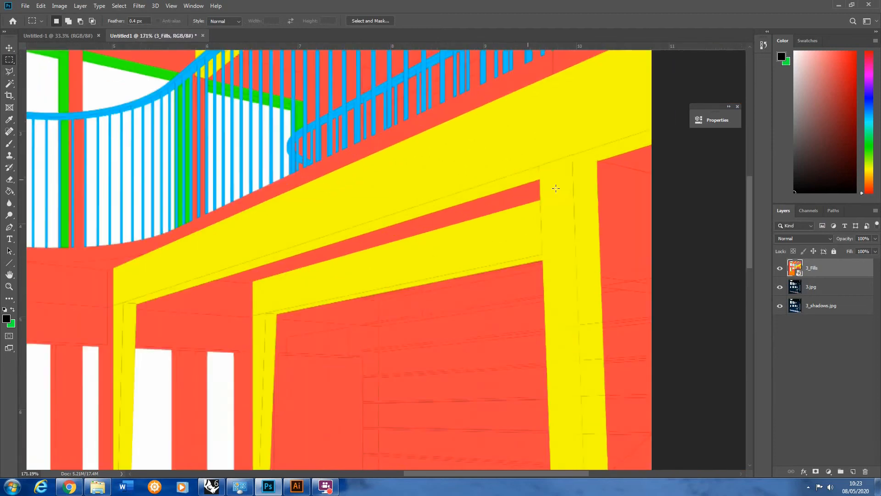
pyautogui.keyDown('alt'); pyautogui.scroll(-4, 615, 238); pyautogui.keyUp('alt')
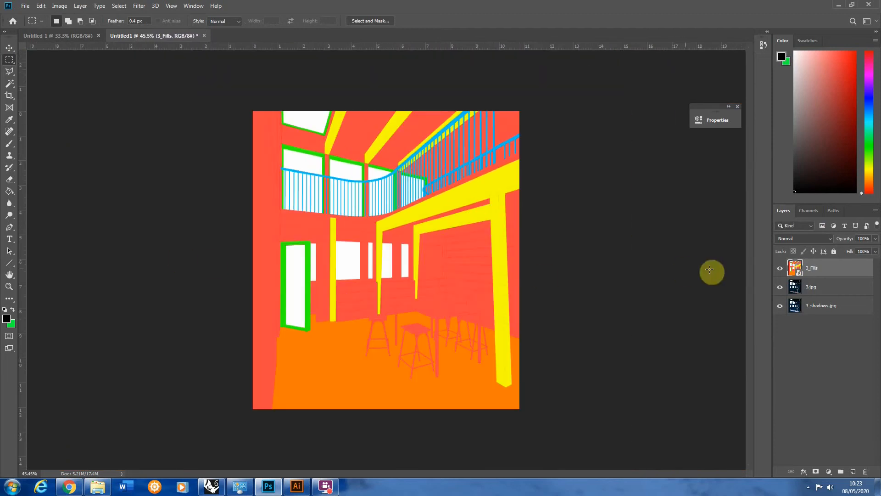
pyautogui.rightClick(822, 268)
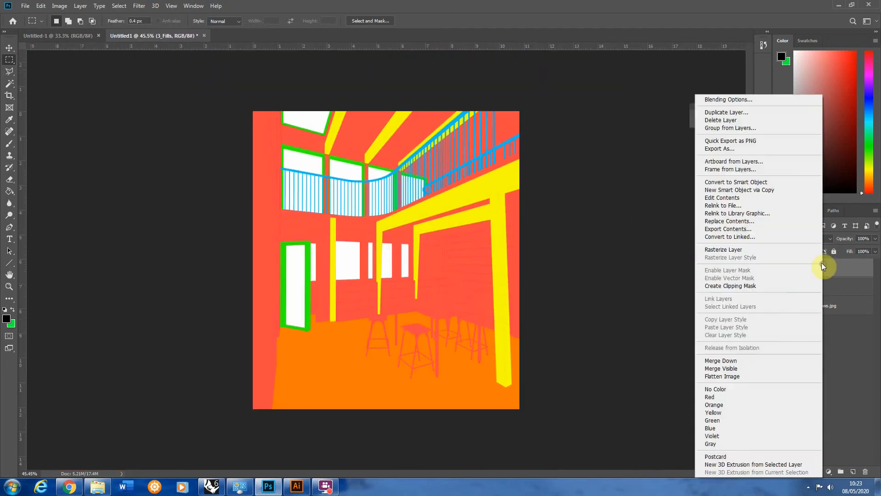
pyautogui.click(751, 249)
# - Inspect the rasterized fills and toggle the 3_Fills and 3.jpg layers to compare them with the shadows render, leaving all layers visible
pyautogui.keyDown('alt'); pyautogui.scroll(8, 402, 233); pyautogui.keyUp('alt')
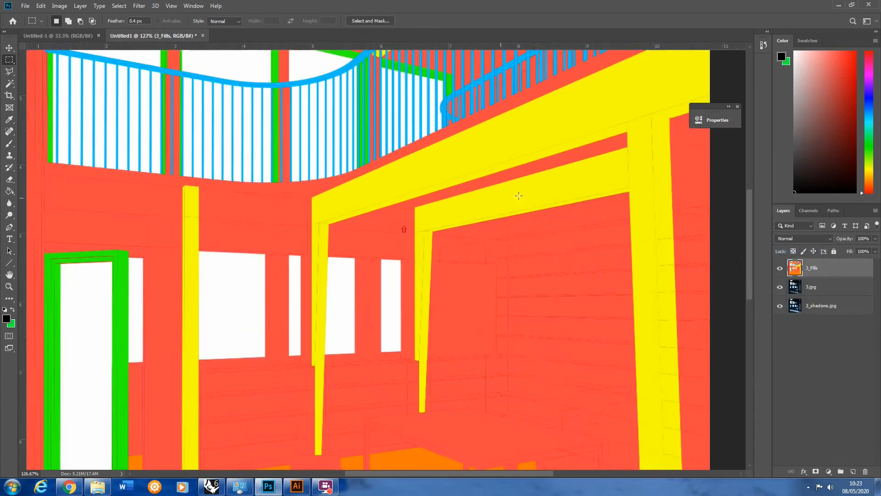
pyautogui.keyDown('alt'); pyautogui.scroll(-7, 624, 258); pyautogui.keyUp('alt')
pyautogui.keyDown('alt'); pyautogui.scroll(4, 299, 257); pyautogui.keyUp('alt')
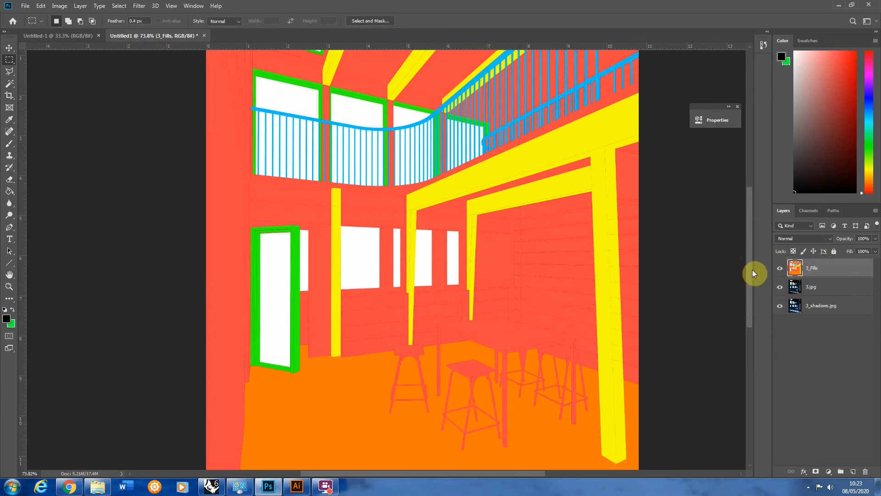
pyautogui.click(779, 270)
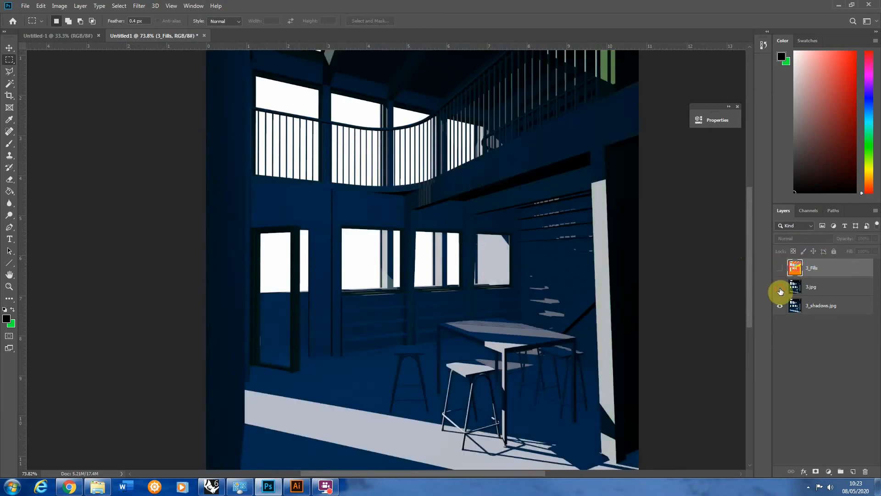
pyautogui.click(779, 287)
pyautogui.click(780, 287)
pyautogui.click(783, 274)
pyautogui.click(782, 273)
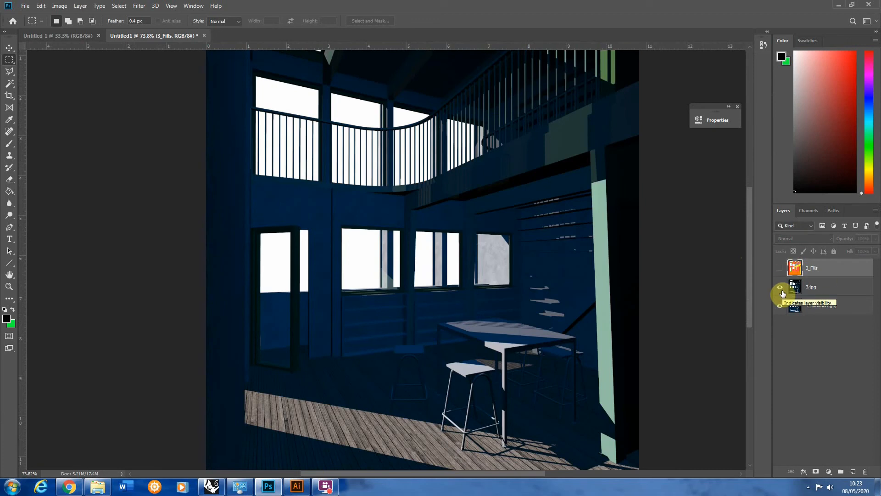
pyautogui.click(781, 271)
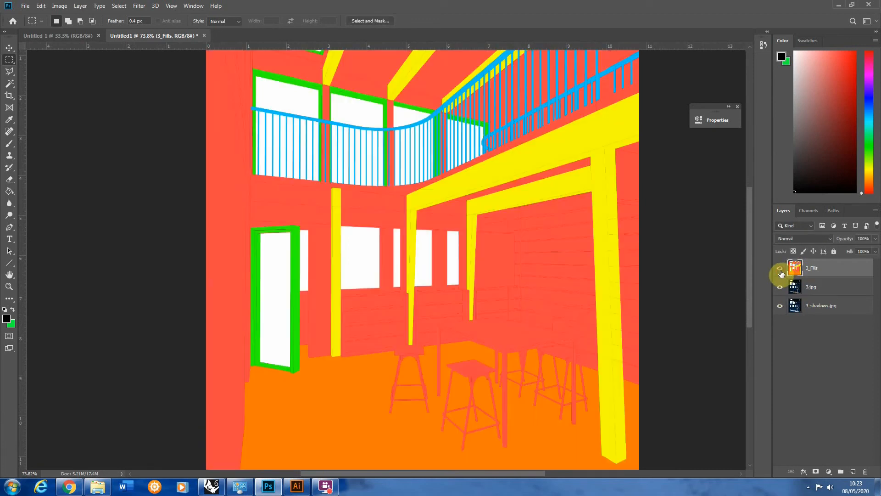